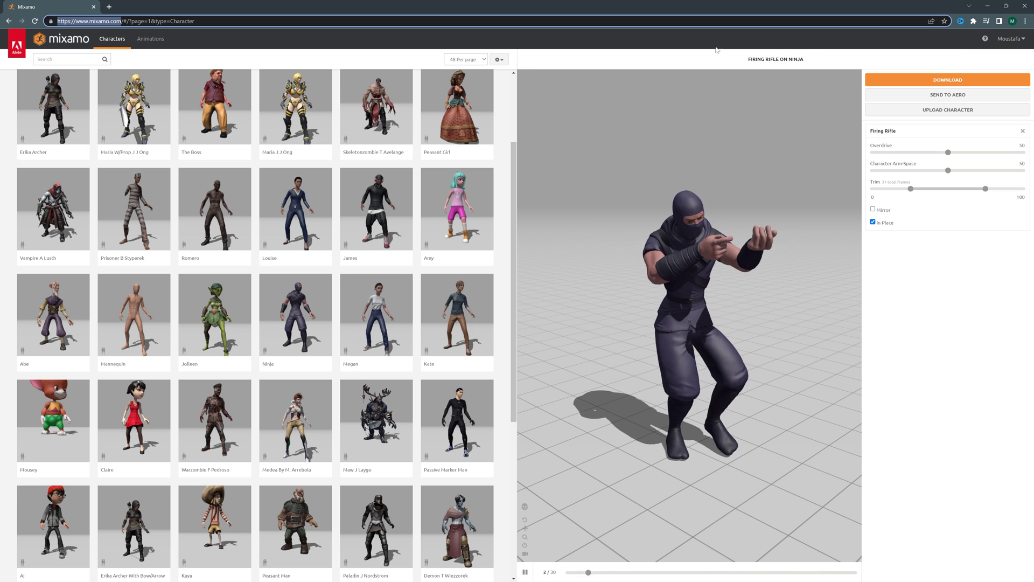
Choose the Ninja character from the Mixamo character library.
{"action": "left_click", "coordinate": [354, 64]}
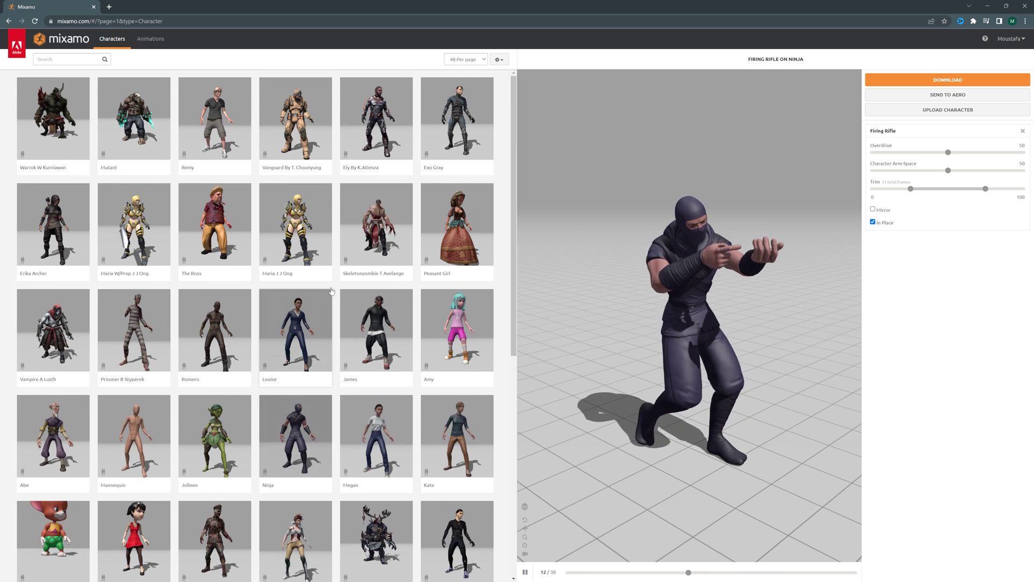
{"action": "scroll", "coordinate": [227, 331], "scroll_direction": "up", "scroll_amount": 1}
{"action": "scroll", "coordinate": [295, 280], "scroll_direction": "up", "scroll_amount": 1}
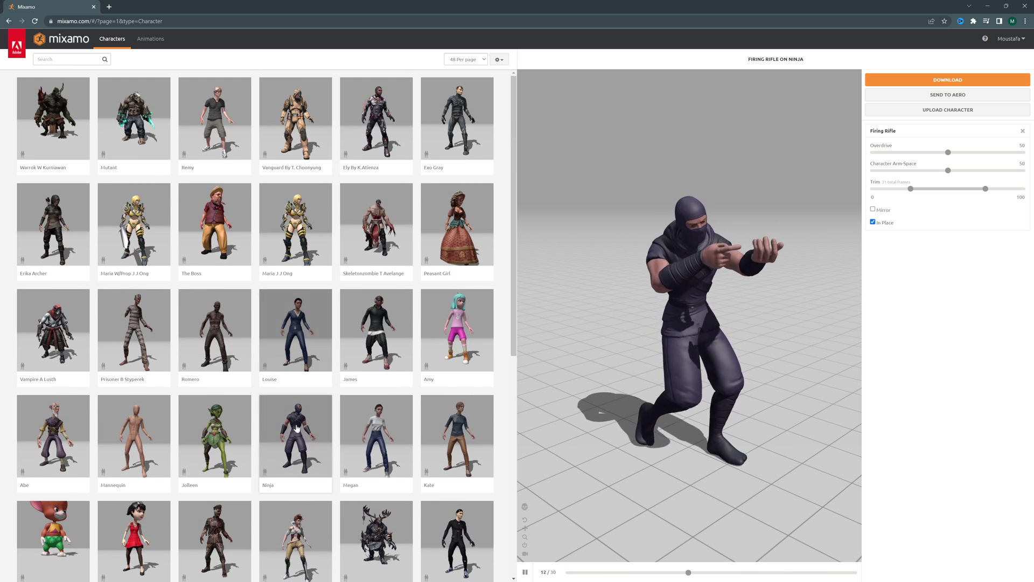
{"action": "left_click", "coordinate": [295, 425]}
{"action": "left_click", "coordinate": [647, 153]}
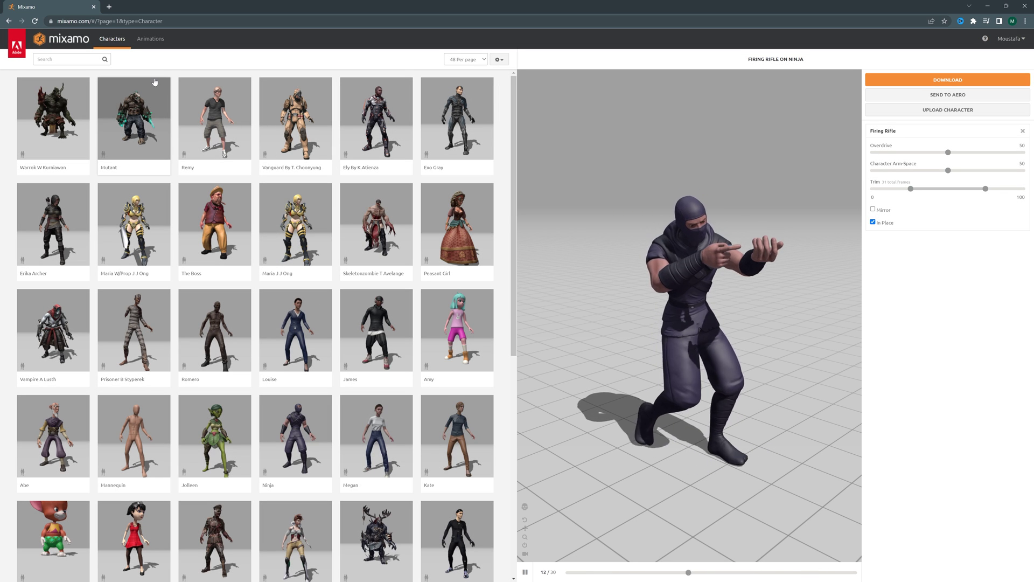
Find the T-Pose animation by searching for "t-pose", apply it to the Ninja, and download the result as an FBX file.
{"action": "left_click", "coordinate": [151, 39]}
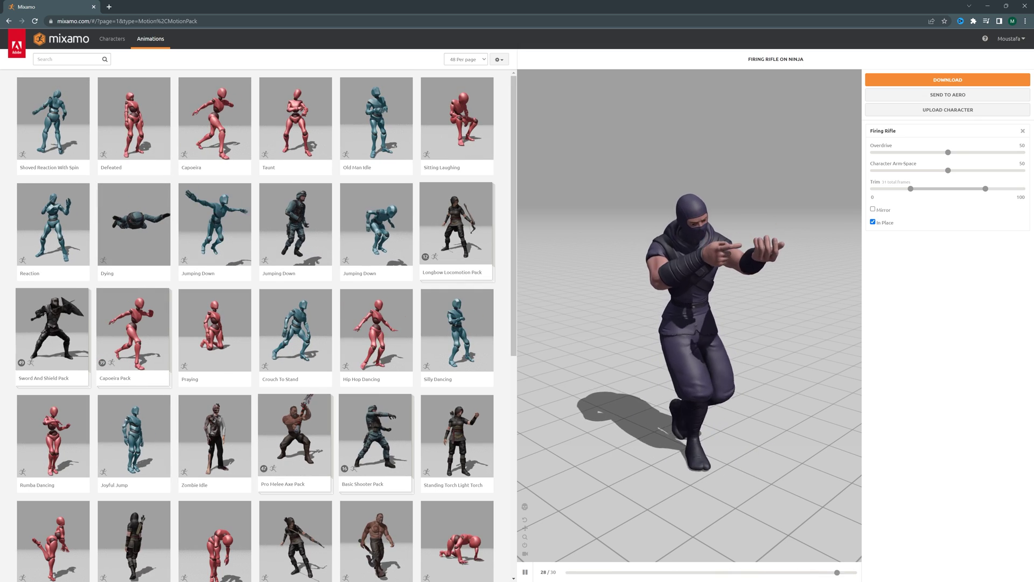
{"action": "left_click", "coordinate": [68, 59]}
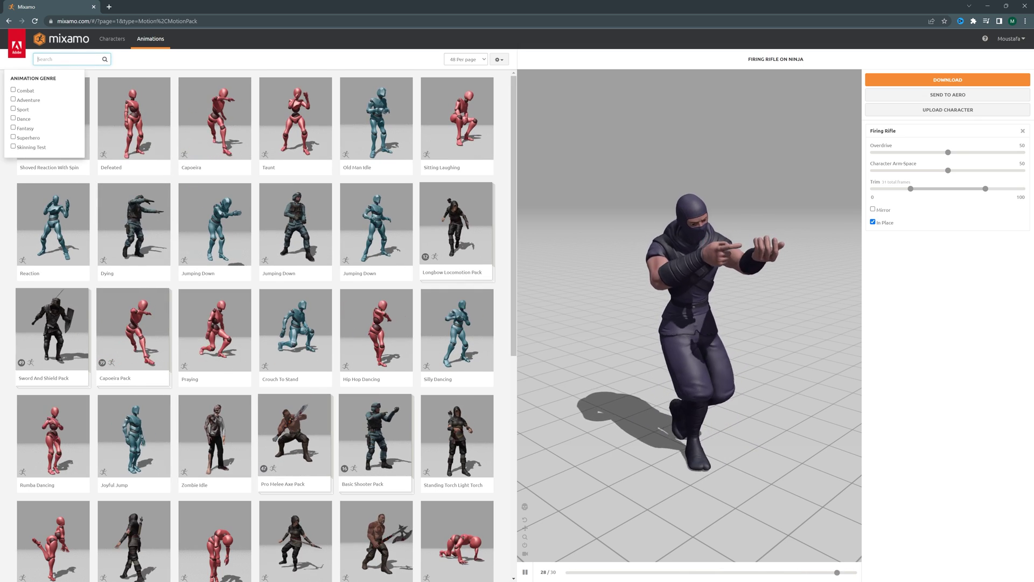
{"action": "type", "text": "t-pose"}
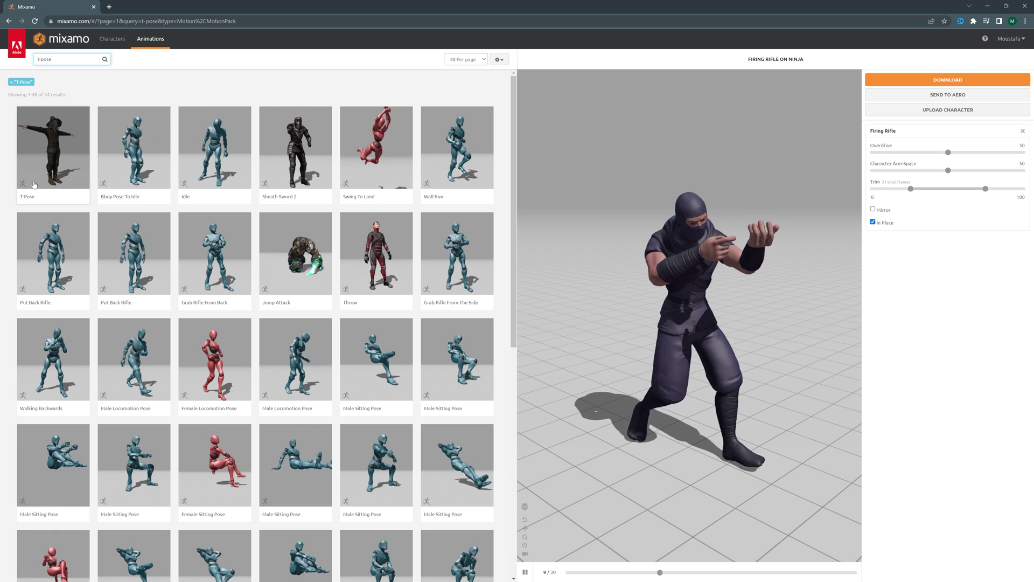
{"action": "left_click", "coordinate": [53, 162]}
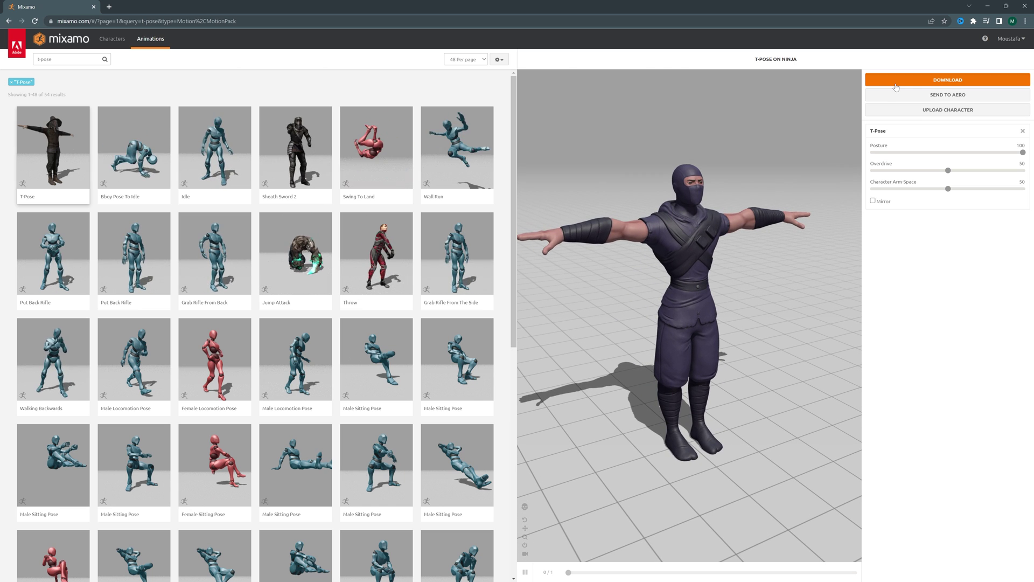
{"action": "left_click", "coordinate": [910, 80]}
{"action": "left_click", "coordinate": [630, 172]}
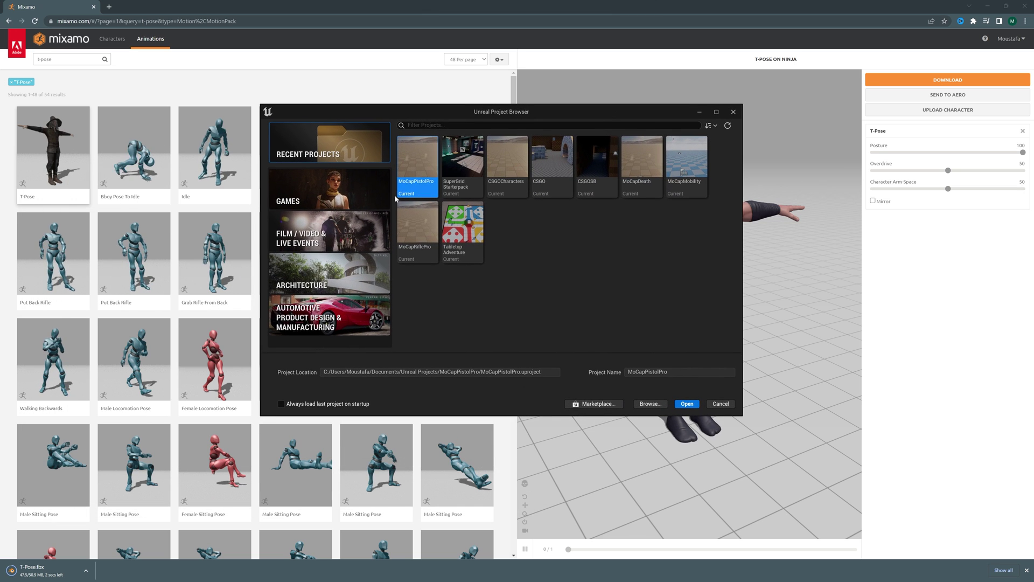
Switch to the Unreal Project Browser and create a Games project from the Third Person template named MixamoToUE5.
{"action": "left_click", "coordinate": [356, 199]}
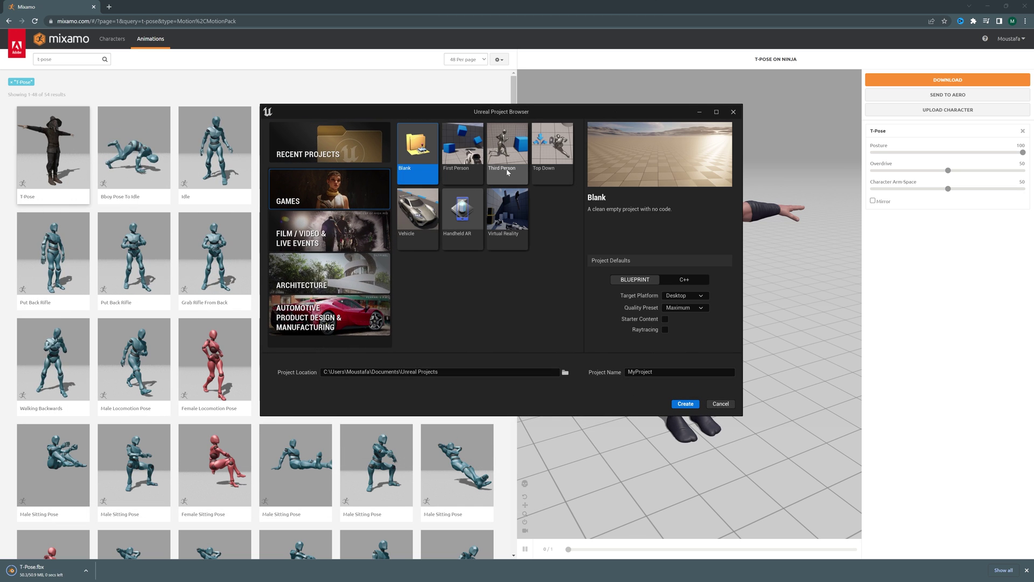
{"action": "left_click", "coordinate": [508, 149]}
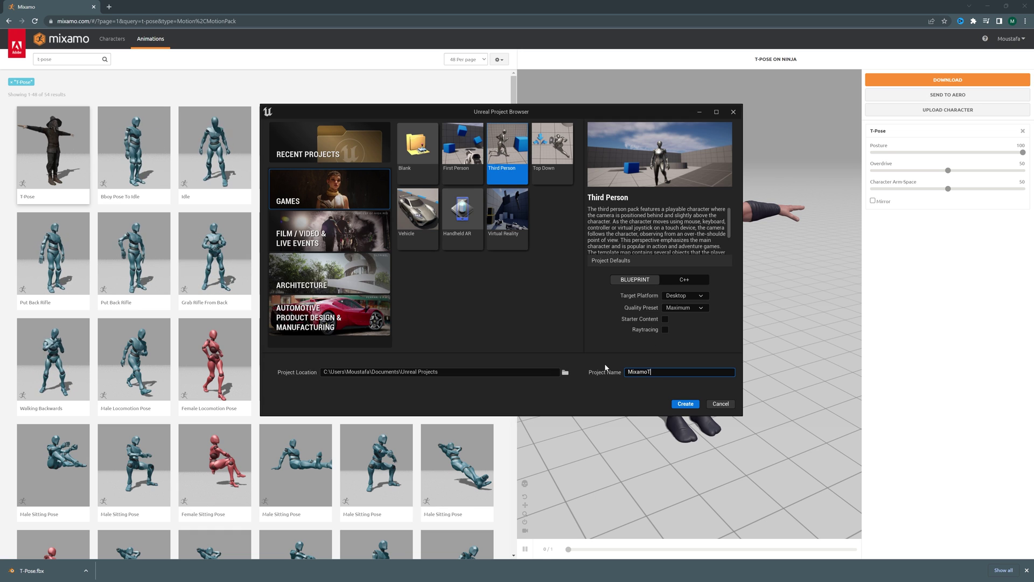
{"action": "left_click", "coordinate": [683, 403]}
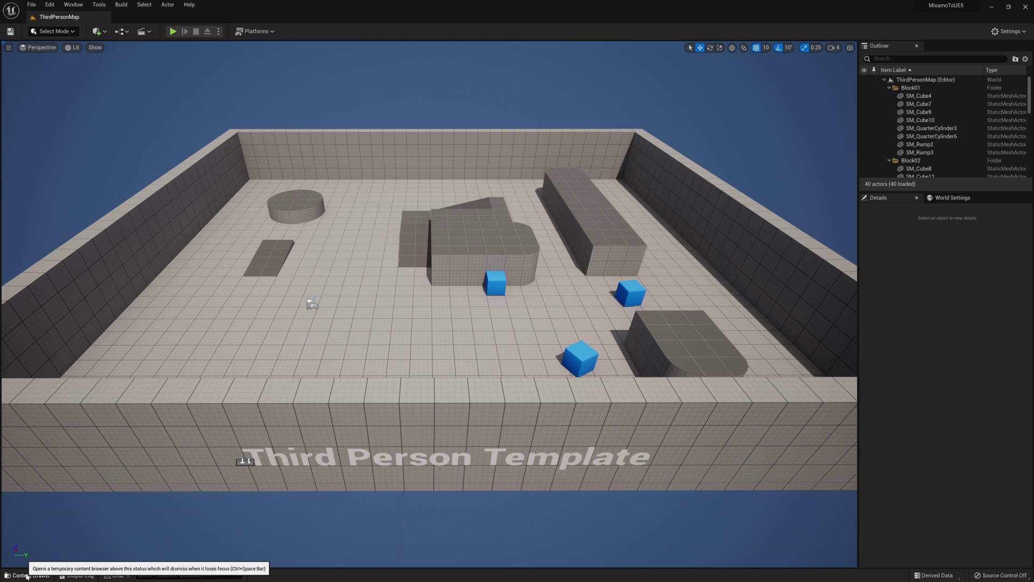
Dock the content browser in the editor layout and show the Characters/Mannequins/Meshes folder.
{"action": "left_click", "coordinate": [37, 575]}
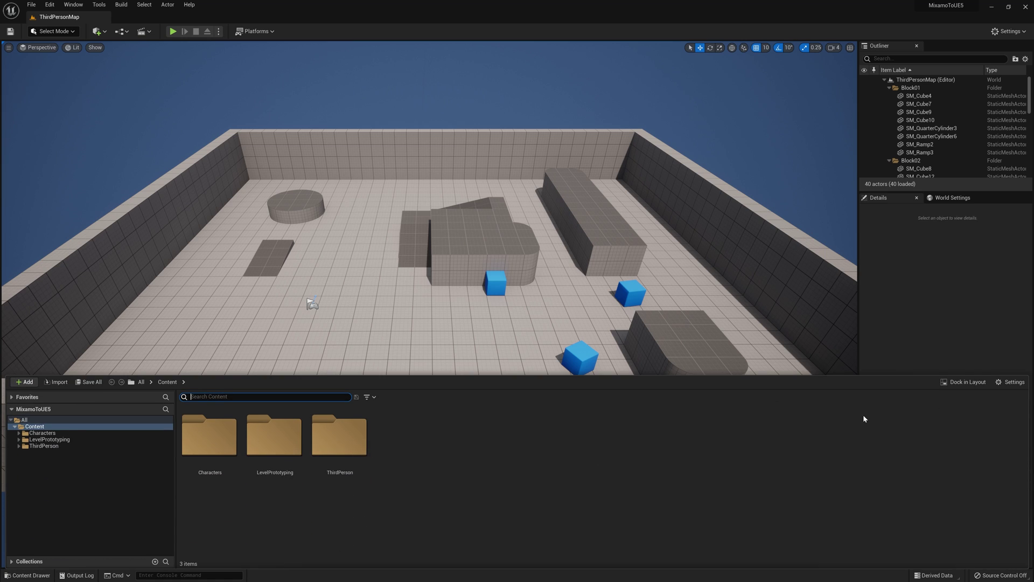
{"action": "left_click", "coordinate": [964, 381]}
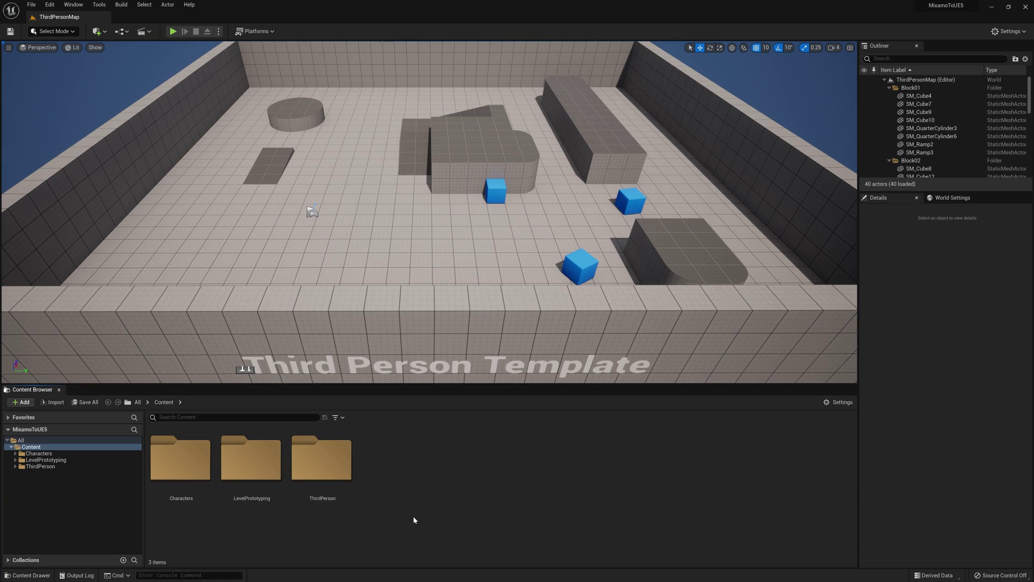
{"action": "left_click", "coordinate": [57, 454]}
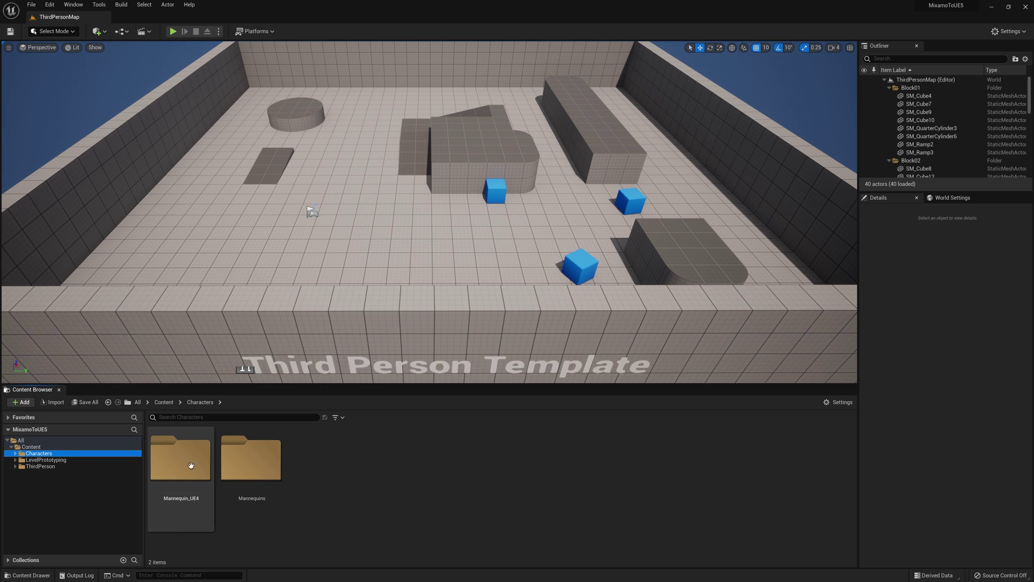
{"action": "double_click", "coordinate": [259, 466]}
{"action": "double_click", "coordinate": [322, 458]}
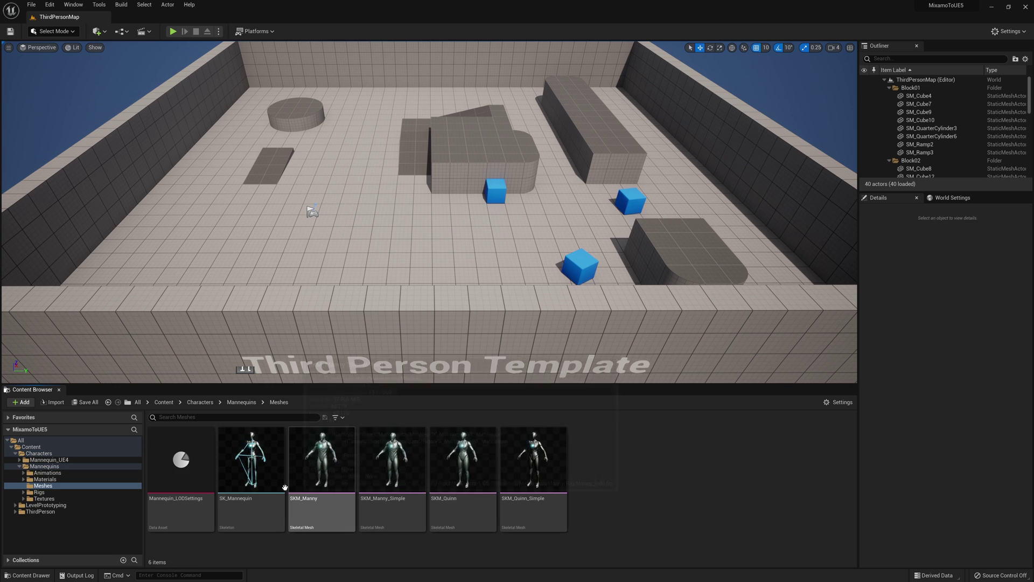
Open the SK_Mannequin skeleton and examine the mannequin's reference pose.
{"action": "left_click", "coordinate": [252, 469]}
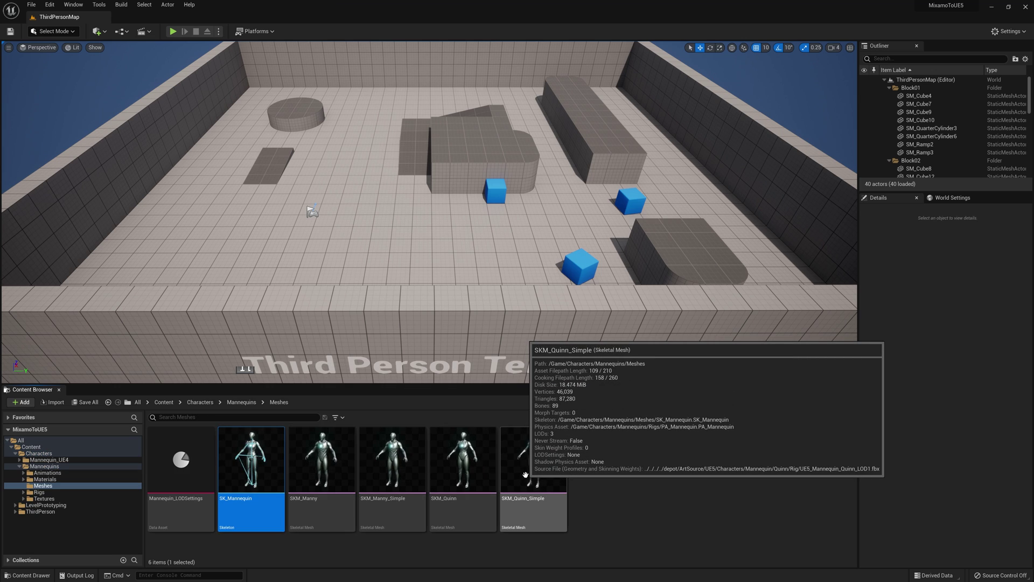
{"action": "left_click", "coordinate": [505, 477], "text": "shift"}
{"action": "left_click", "coordinate": [316, 480]}
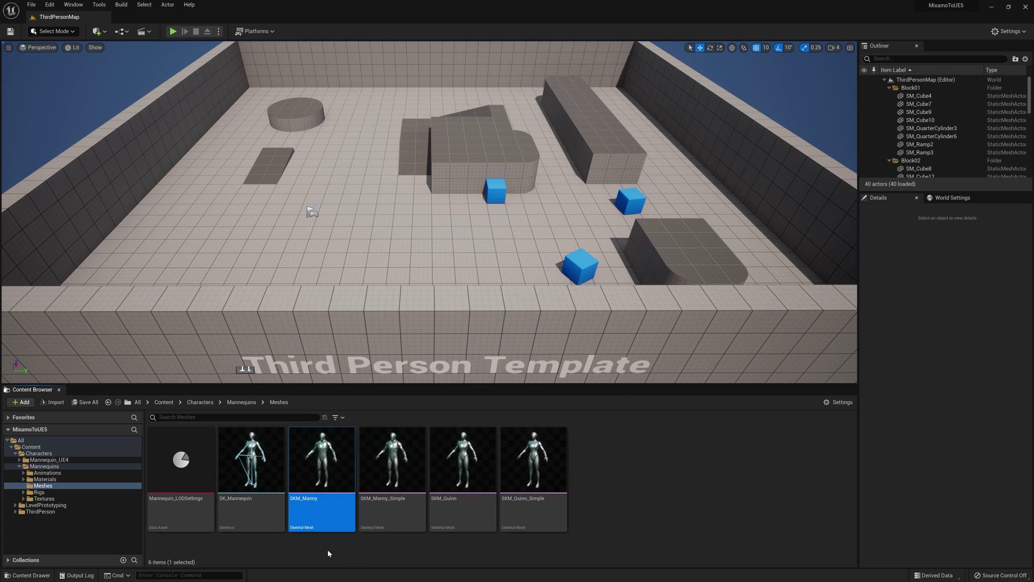
{"action": "double_click", "coordinate": [250, 454]}
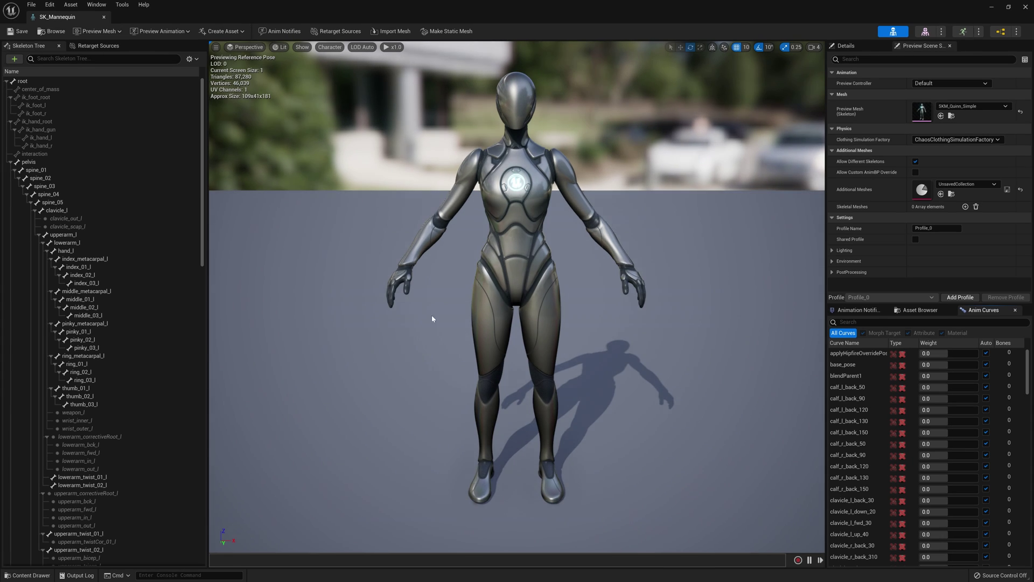
{"action": "right_click_drag", "start_coordinate": [517, 302], "coordinate": [390, 308]}
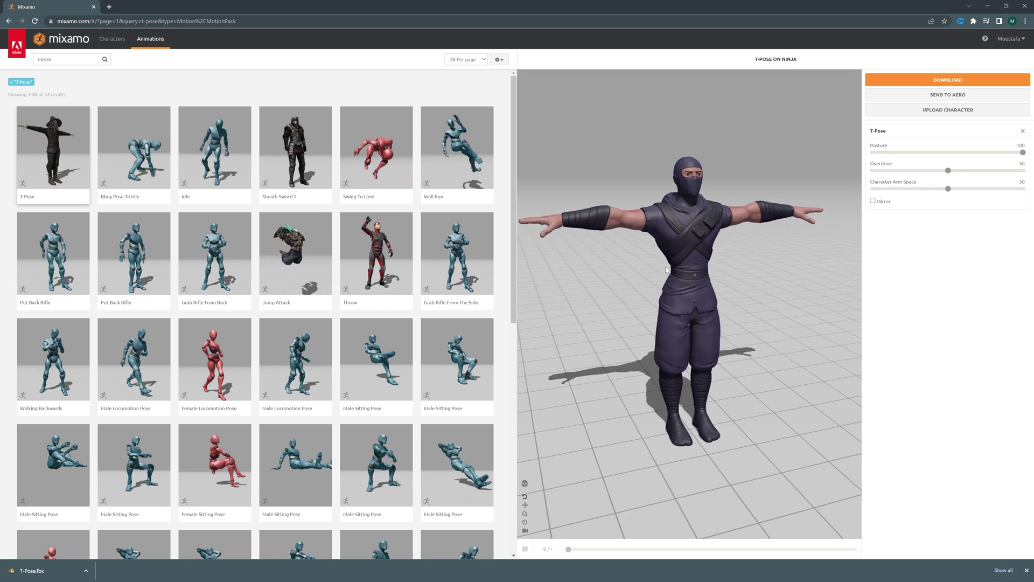
Compare the Ninja's pose in Mixamo side by side with the mannequin's, and view the Blender search results.
{"action": "double_click", "coordinate": [529, 6]}
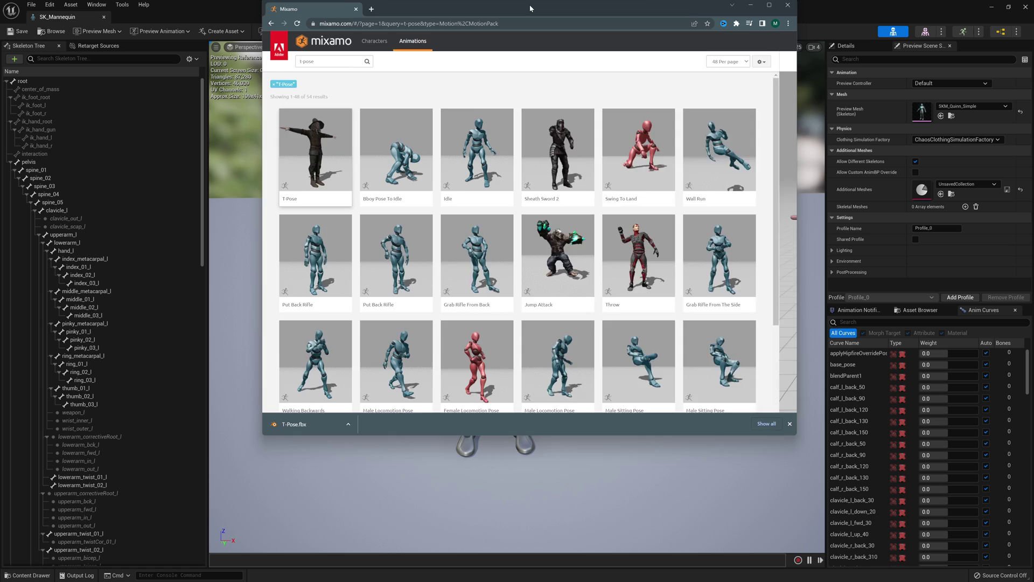
{"action": "left_click_drag", "start_coordinate": [517, 48], "coordinate": [824, 163]}
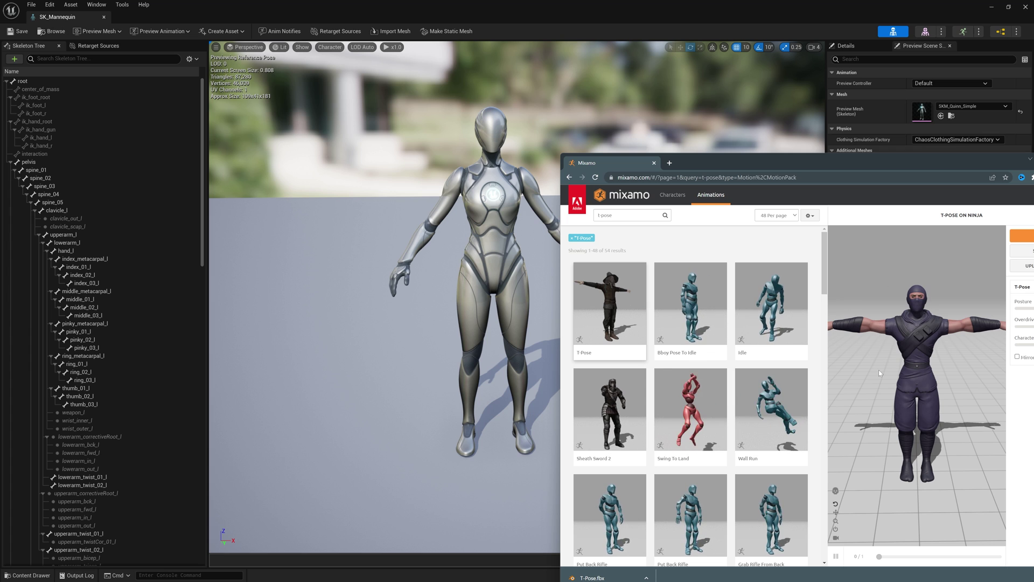
{"action": "double_click", "coordinate": [843, 159]}
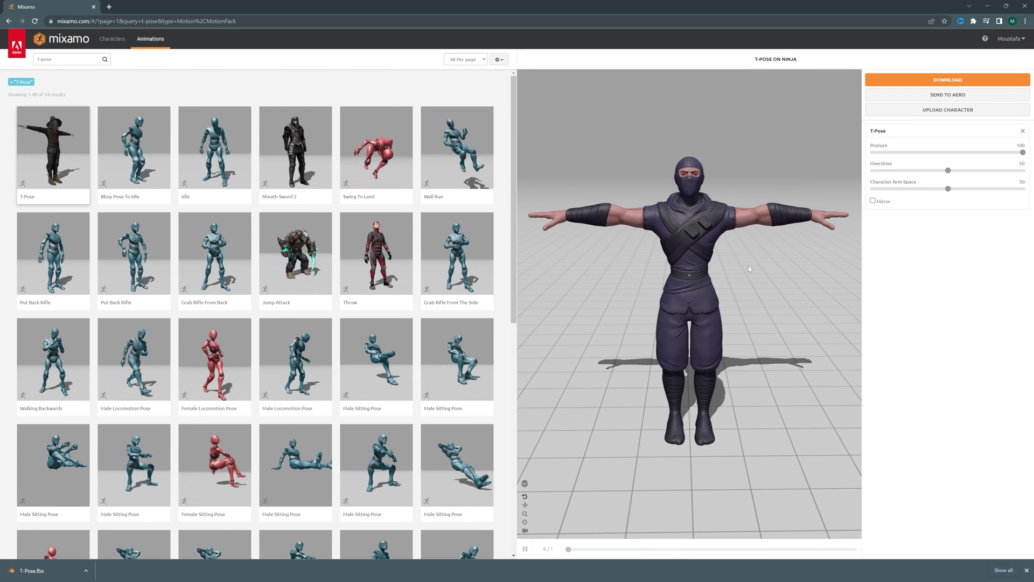
{"action": "left_click_drag", "start_coordinate": [0, 142], "coordinate": [268, 73]}
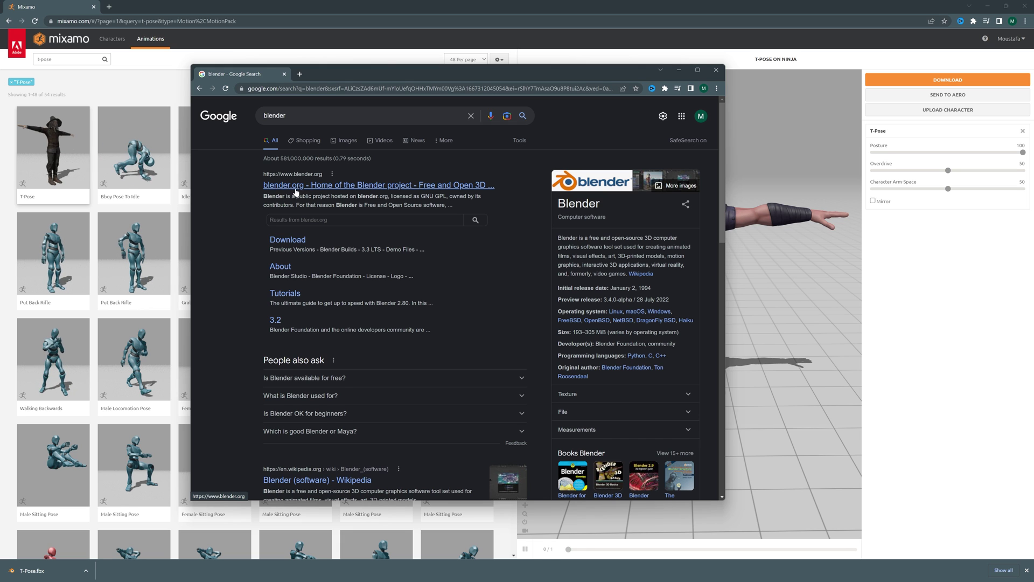
{"action": "left_click", "coordinate": [716, 70]}
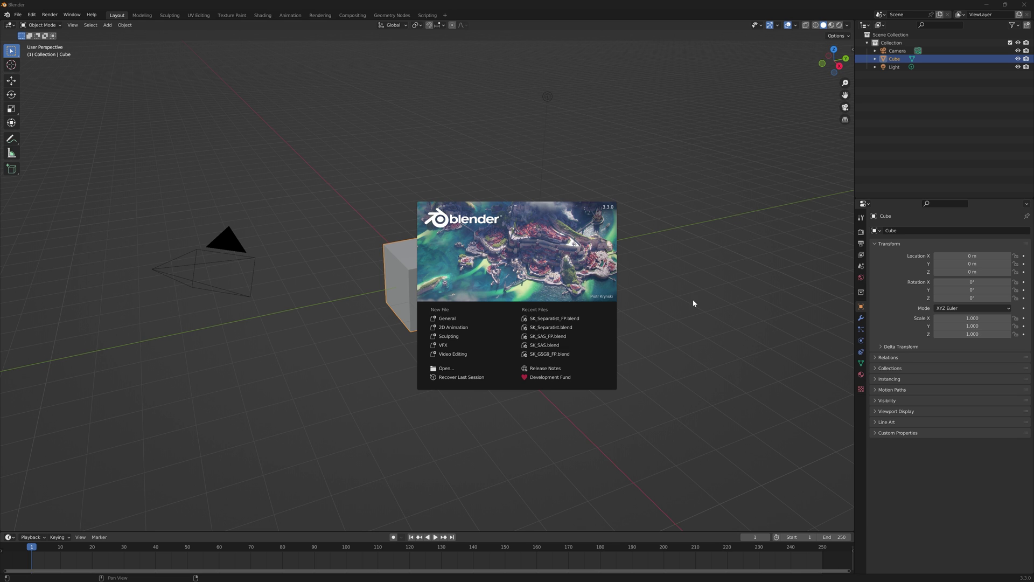
Switch to Blender, dismiss the splash screen, and delete the default camera, cube and light.
{"action": "left_click", "coordinate": [366, 420]}
{"action": "scroll", "coordinate": [199, 114], "scroll_direction": "down", "scroll_amount": 5}
{"action": "left_click_drag", "start_coordinate": [181, 88], "coordinate": [622, 413]}
{"action": "key", "text": "Delete"}
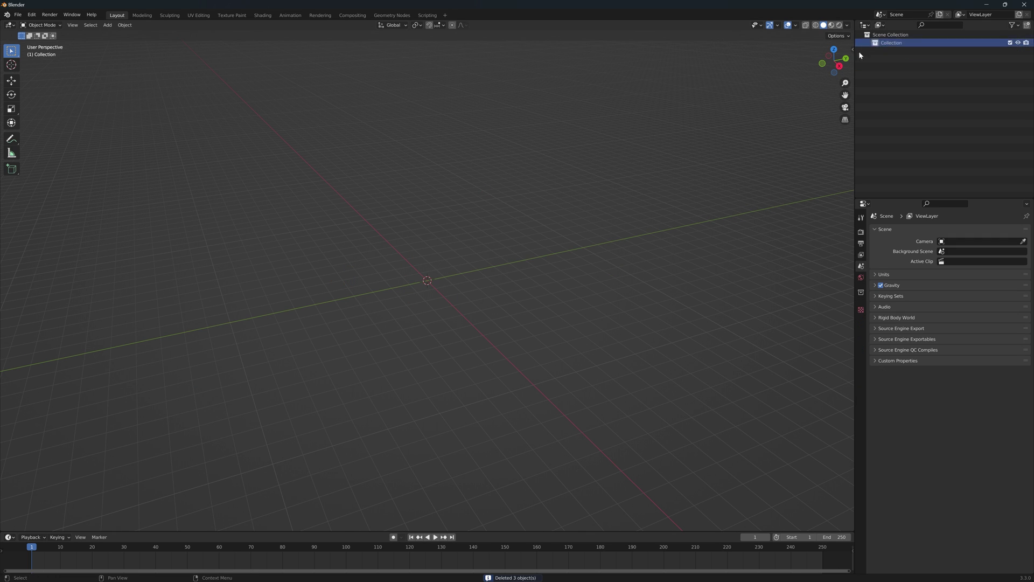
Import T-Pose.fbx from the Downloads folder with the default FBX settings and inspect the imported character.
{"action": "left_click", "coordinate": [19, 15]}
{"action": "mouse_move", "coordinate": [41, 124]}
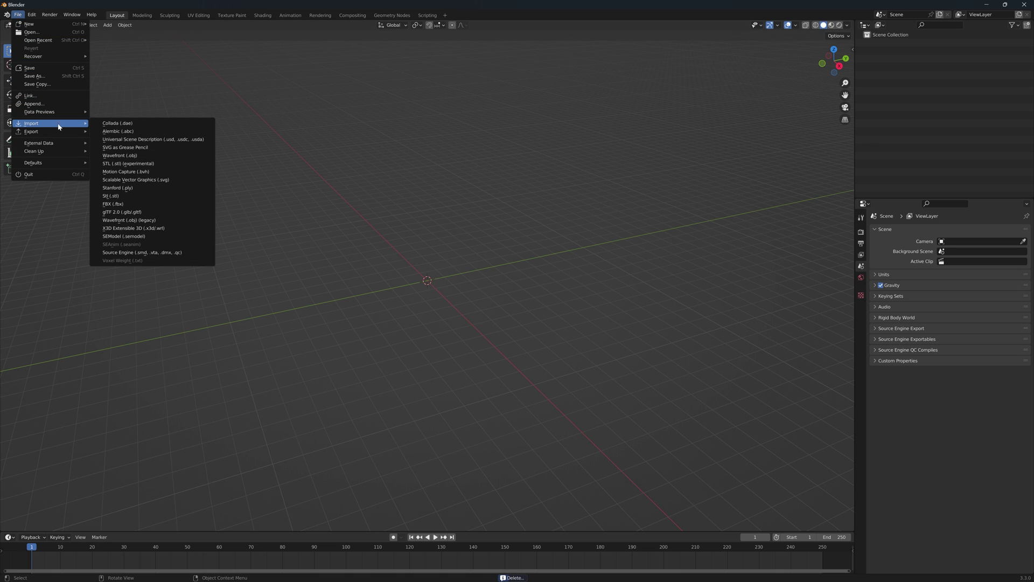
{"action": "left_click", "coordinate": [122, 204]}
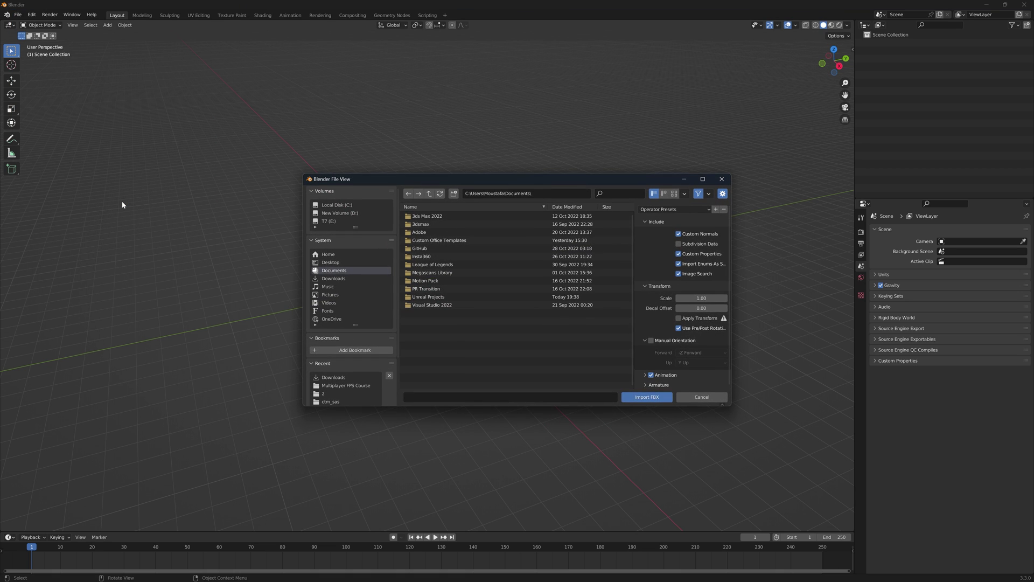
{"action": "left_click", "coordinate": [327, 279]}
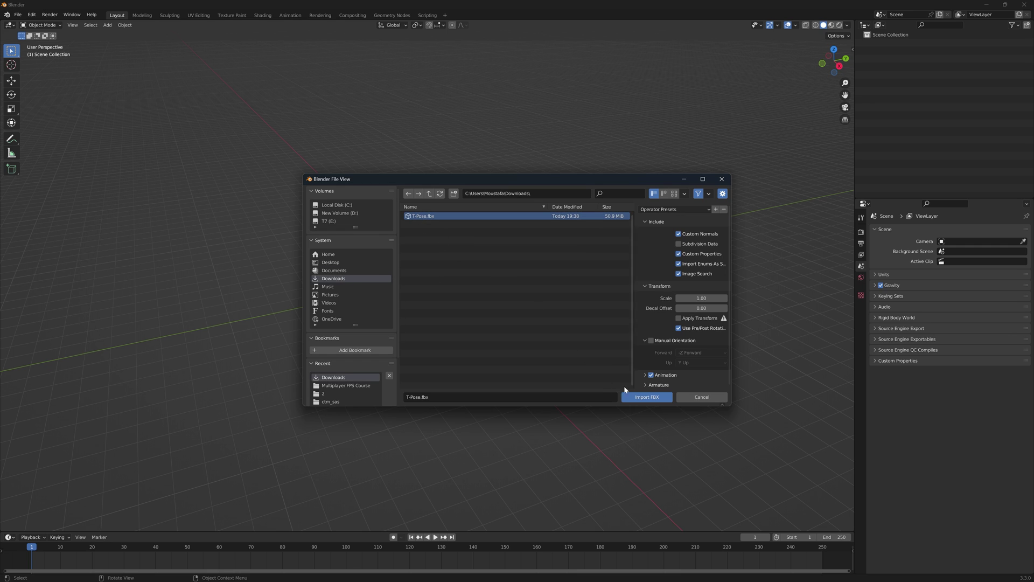
{"action": "left_click", "coordinate": [645, 397]}
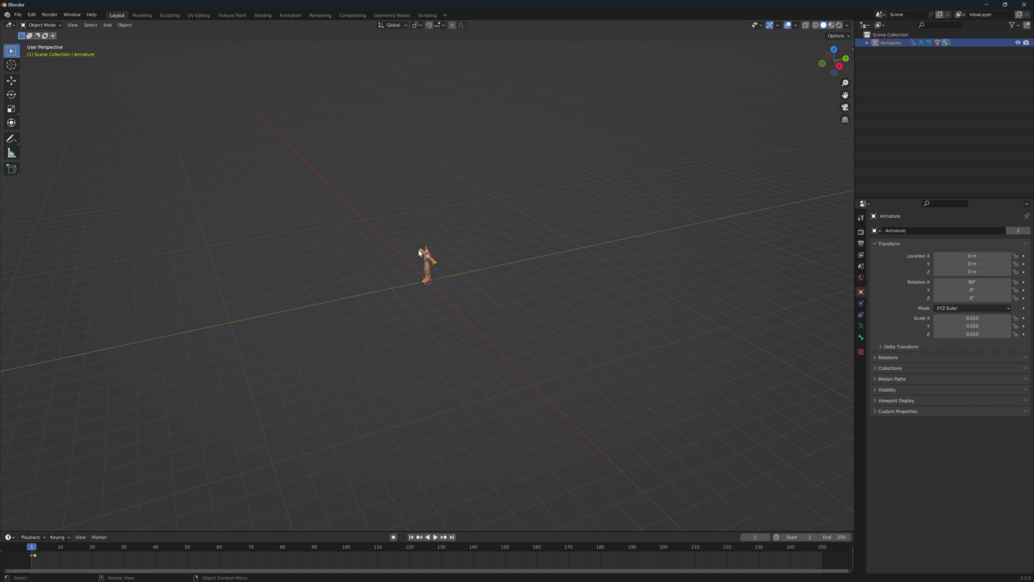
{"action": "scroll", "coordinate": [418, 248], "scroll_direction": "up", "scroll_amount": 8}
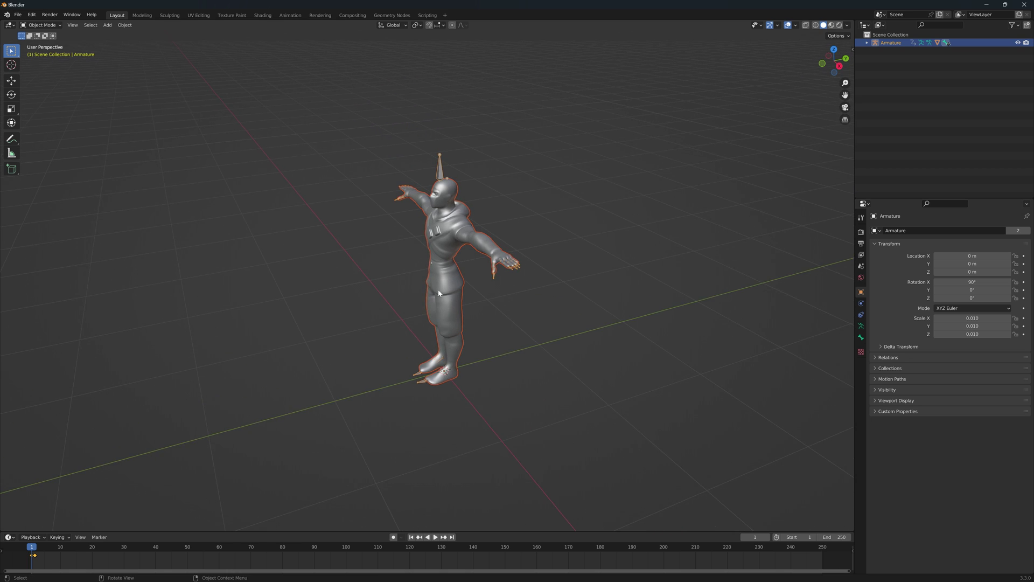
{"action": "middle_click_drag", "start_coordinate": [439, 293], "coordinate": [483, 291]}
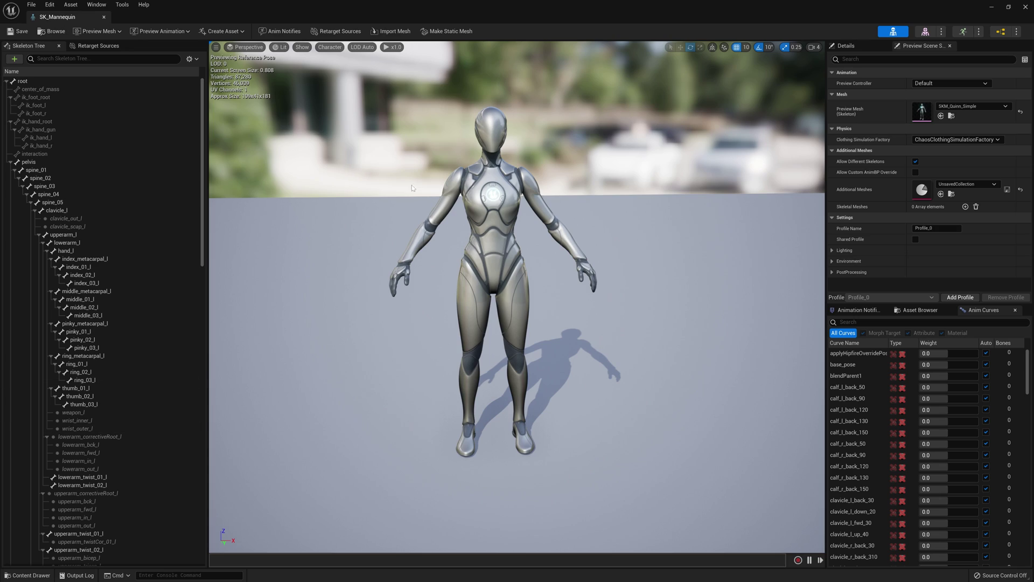
Switch back to Unreal, examine the mannequin's arm pose from the side, and close the skeleton editor.
{"action": "left_click_drag", "start_coordinate": [506, 296], "coordinate": [630, 293], "text": "alt"}
{"action": "right_click_drag", "start_coordinate": [579, 99], "coordinate": [560, 102]}
{"action": "scroll", "coordinate": [579, 99], "scroll_direction": "down", "scroll_amount": 4}
{"action": "scroll", "coordinate": [579, 99], "scroll_direction": "up", "scroll_amount": 4}
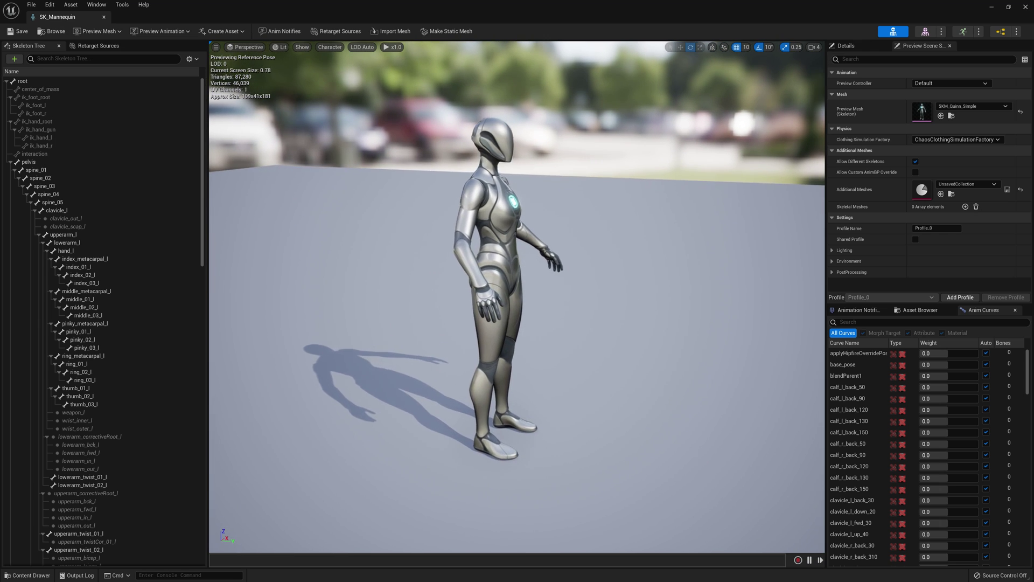
{"action": "scroll", "coordinate": [579, 99], "scroll_direction": "down", "scroll_amount": 4}
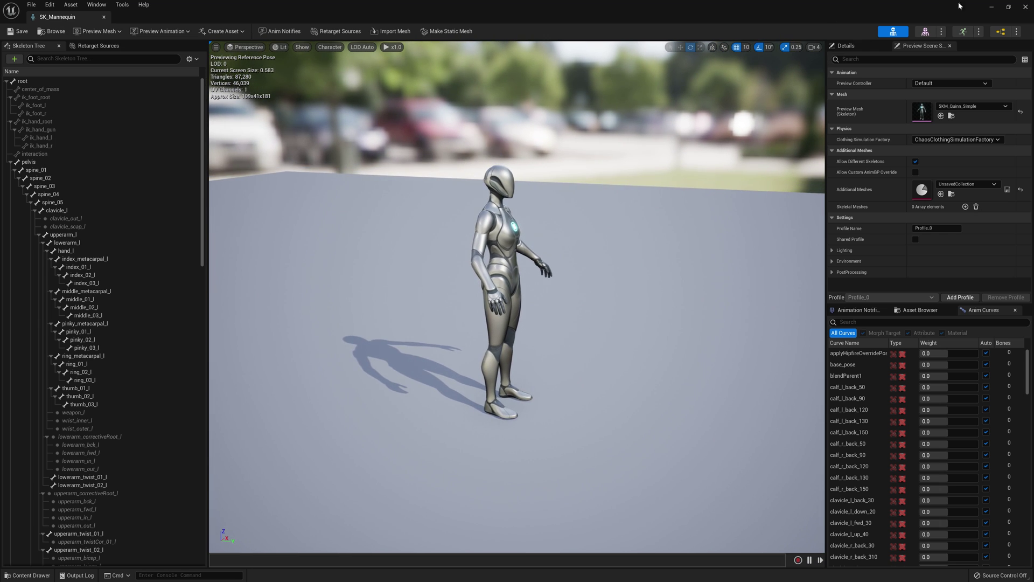
{"action": "left_click", "coordinate": [1026, 7]}
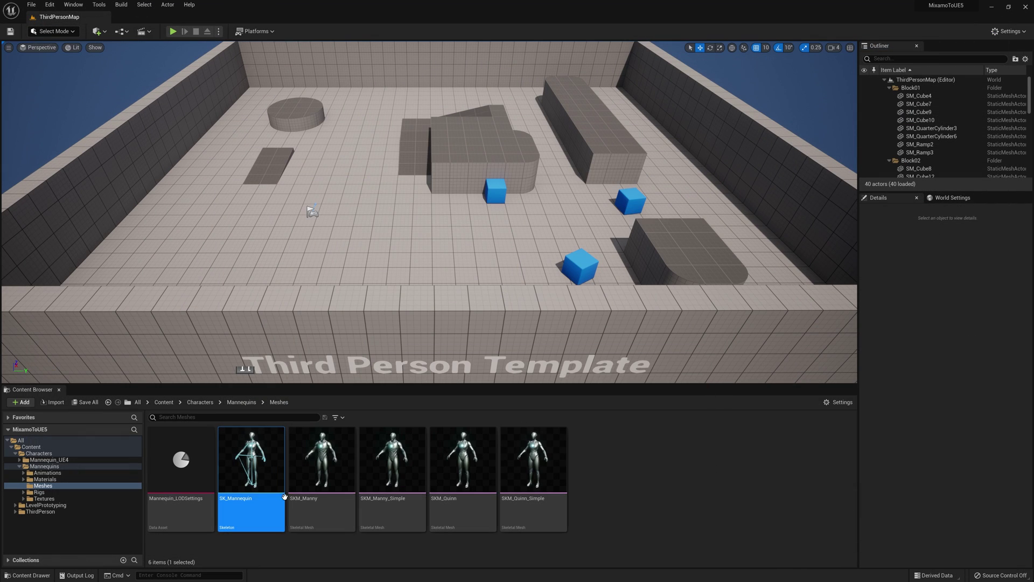
Start exporting the SKM_Manny skeletal mesh as an FBX file named SKM_Manny in the Downloads folder.
{"action": "left_click", "coordinate": [325, 462]}
{"action": "right_click", "coordinate": [326, 464]}
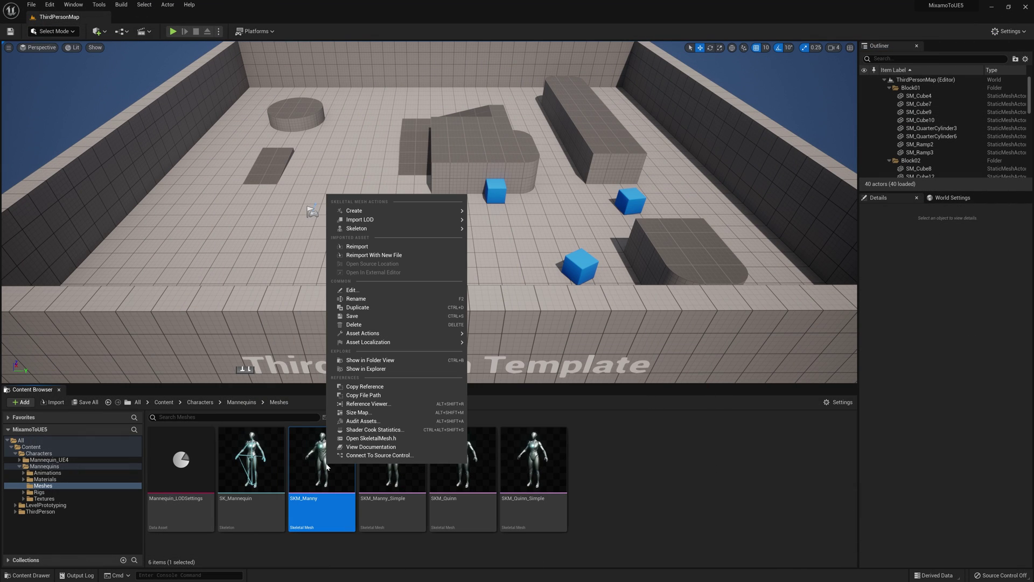
{"action": "mouse_move", "coordinate": [383, 336]}
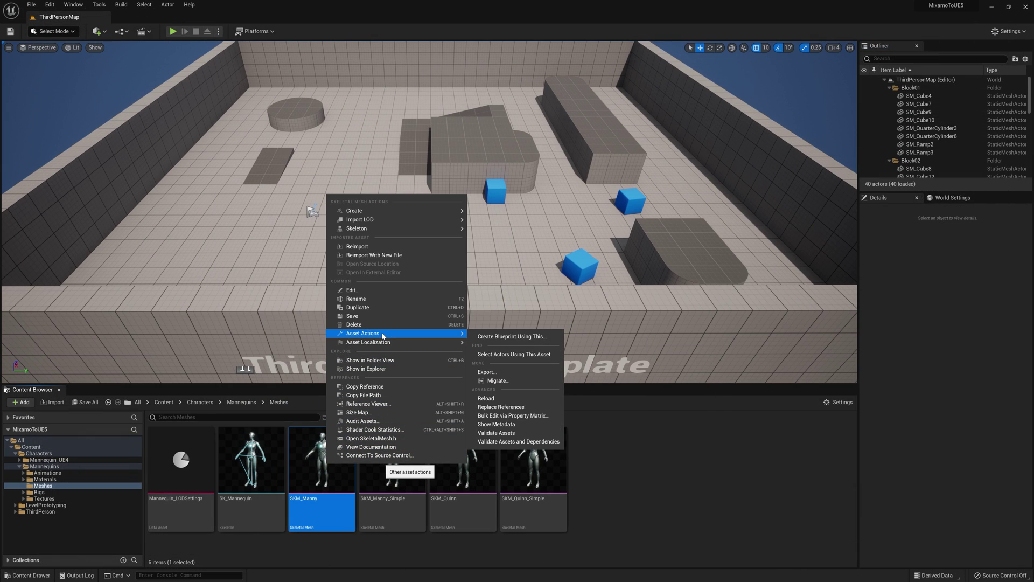
{"action": "left_click", "coordinate": [487, 372]}
{"action": "left_click_drag", "start_coordinate": [160, 5], "coordinate": [453, 69]}
{"action": "scroll", "coordinate": [321, 215], "scroll_direction": "up", "scroll_amount": 3}
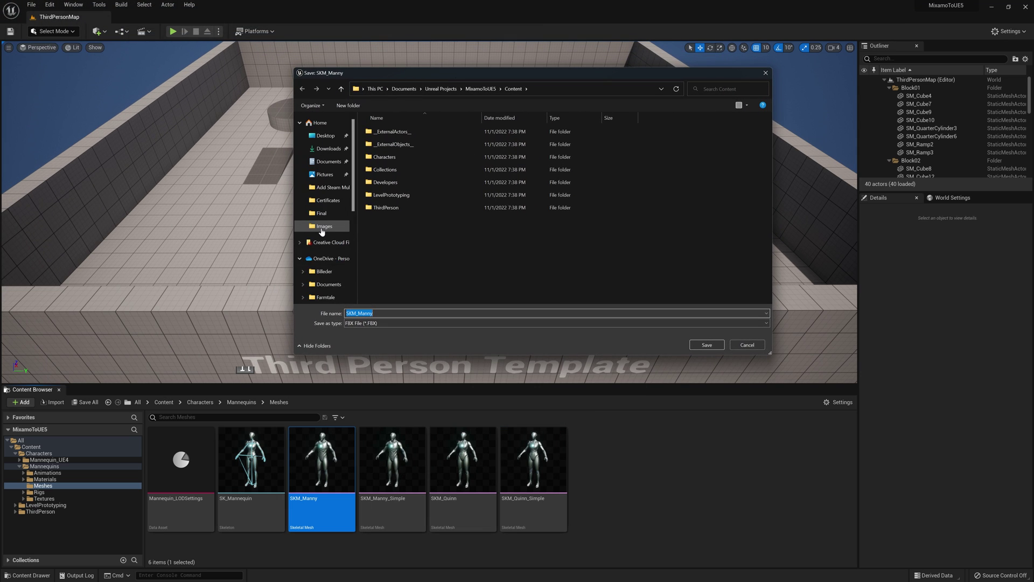
{"action": "left_click", "coordinate": [326, 148]}
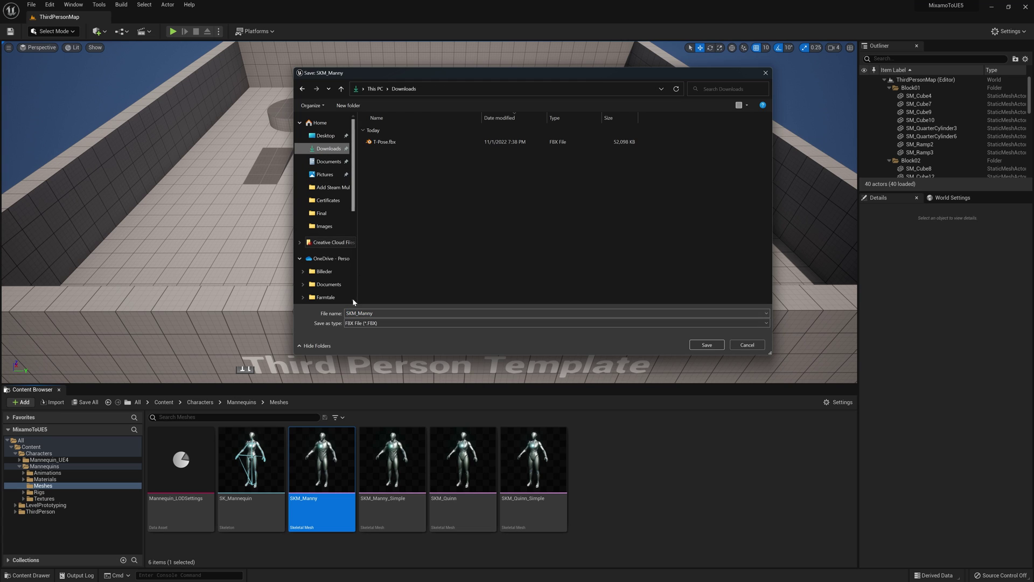
{"action": "left_click", "coordinate": [707, 345]}
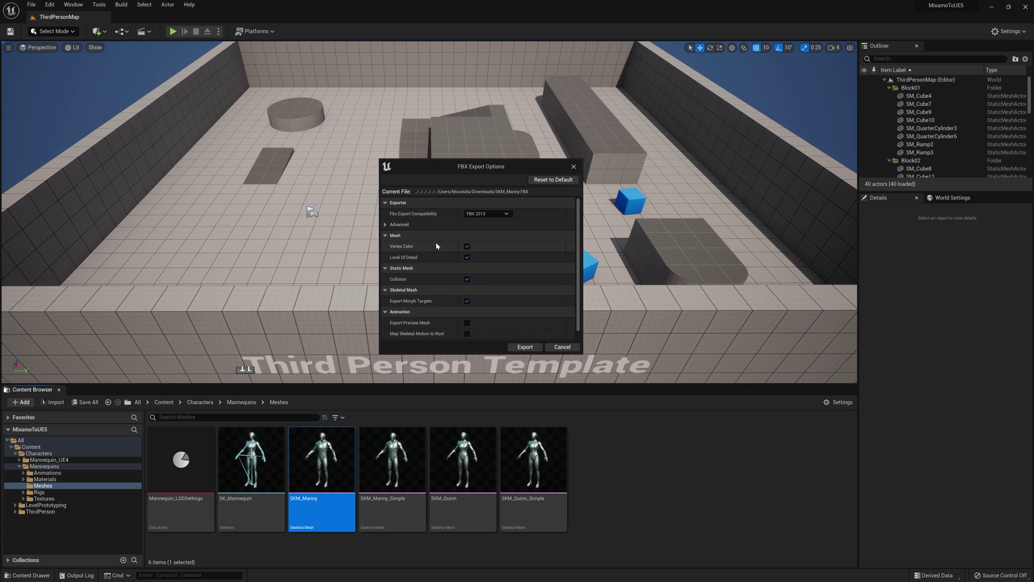
Turn off Level Of Detail and Collision in the FBX export options and export the mesh.
{"action": "left_click", "coordinate": [467, 258]}
{"action": "left_click", "coordinate": [467, 279]}
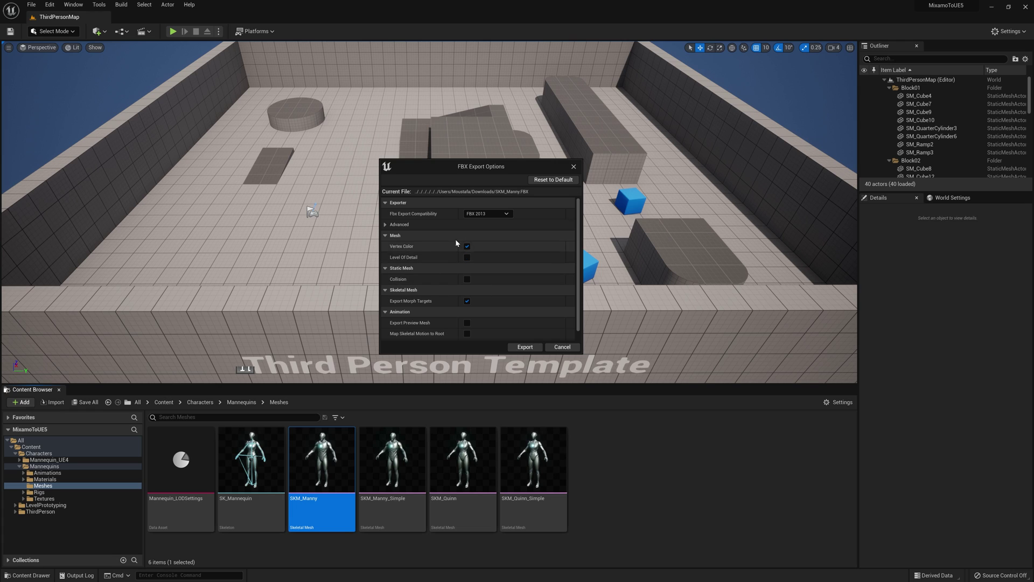
{"action": "left_click", "coordinate": [521, 348]}
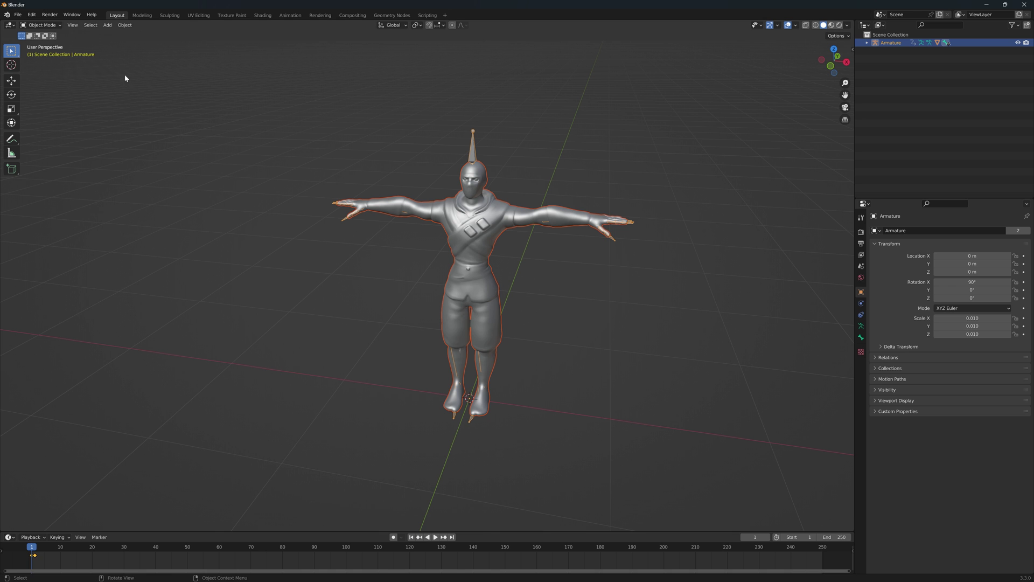
Switch to Blender and import SKM_Manny.FBX from the Downloads folder with the default FBX settings.
{"action": "left_click", "coordinate": [19, 15]}
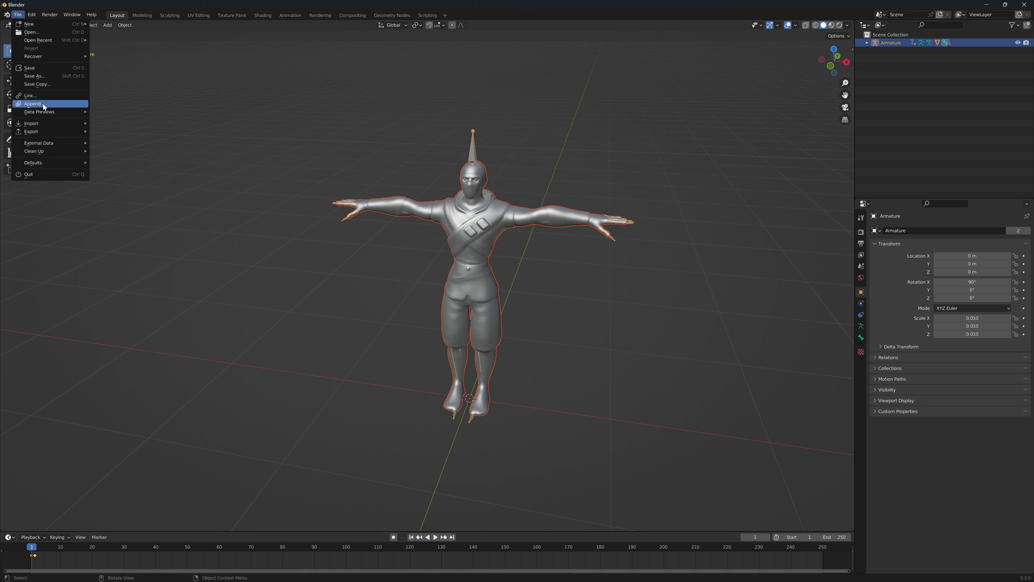
{"action": "mouse_move", "coordinate": [45, 126]}
{"action": "left_click", "coordinate": [122, 204]}
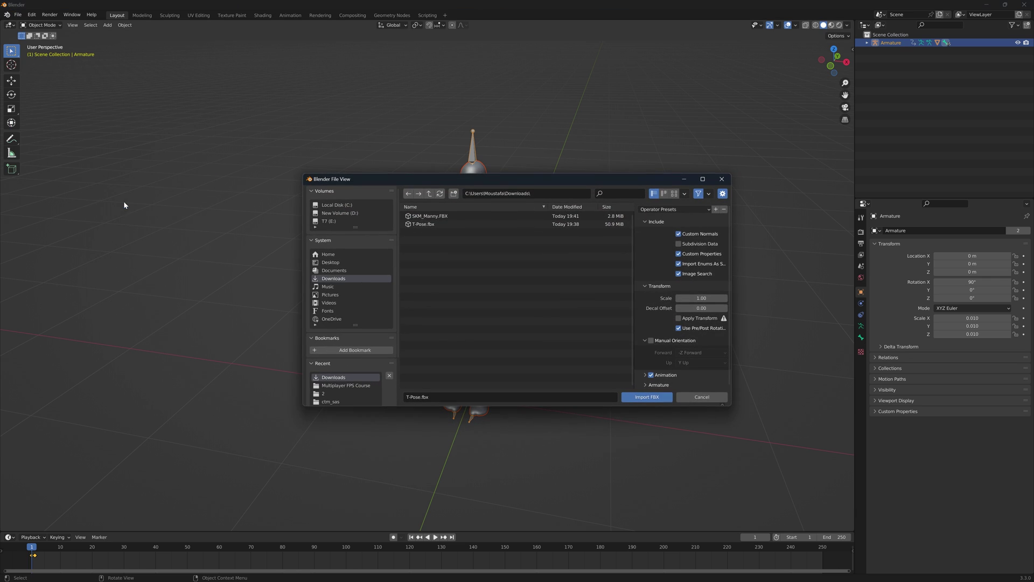
{"action": "left_click", "coordinate": [423, 218]}
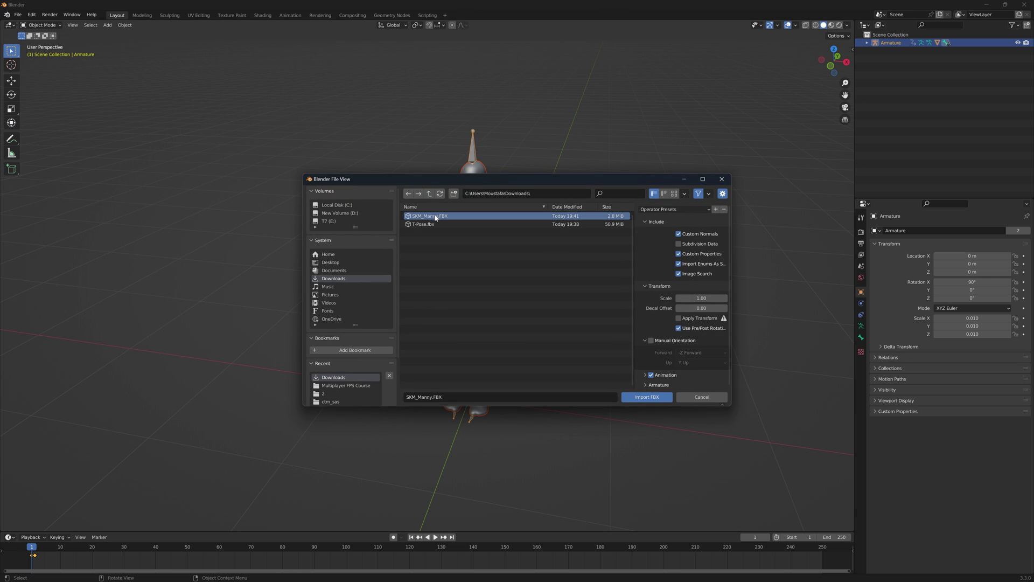
{"action": "left_click", "coordinate": [639, 398]}
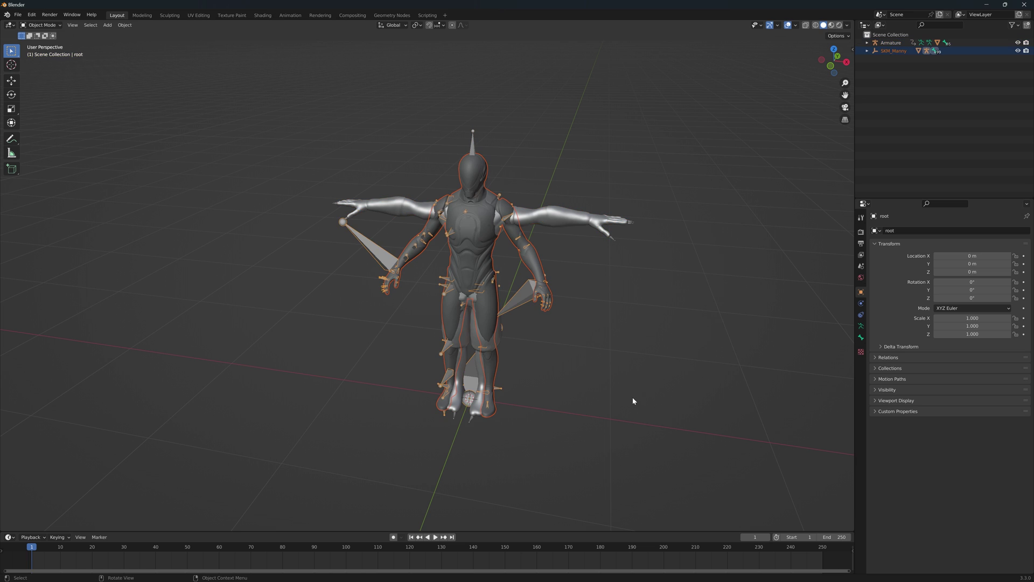
Examine the overlapping characters from several angles, comparing the Ninja's outstretched arms and hands with Manny's lowered arms.
{"action": "scroll", "coordinate": [557, 338], "scroll_direction": "down", "scroll_amount": 4}
{"action": "middle_click_drag", "start_coordinate": [557, 338], "coordinate": [489, 254]}
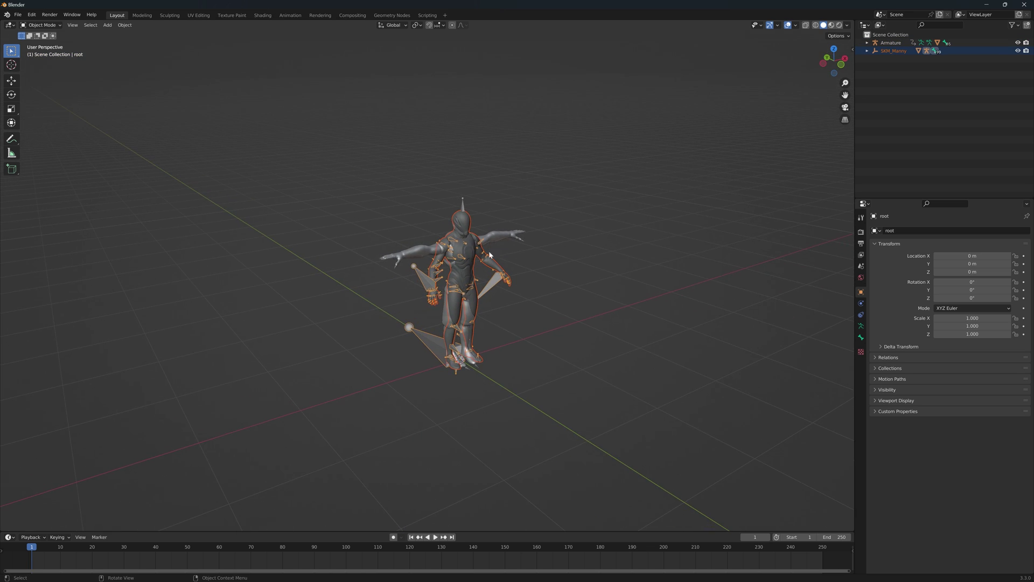
{"action": "scroll", "coordinate": [477, 240], "scroll_direction": "up", "scroll_amount": 4}
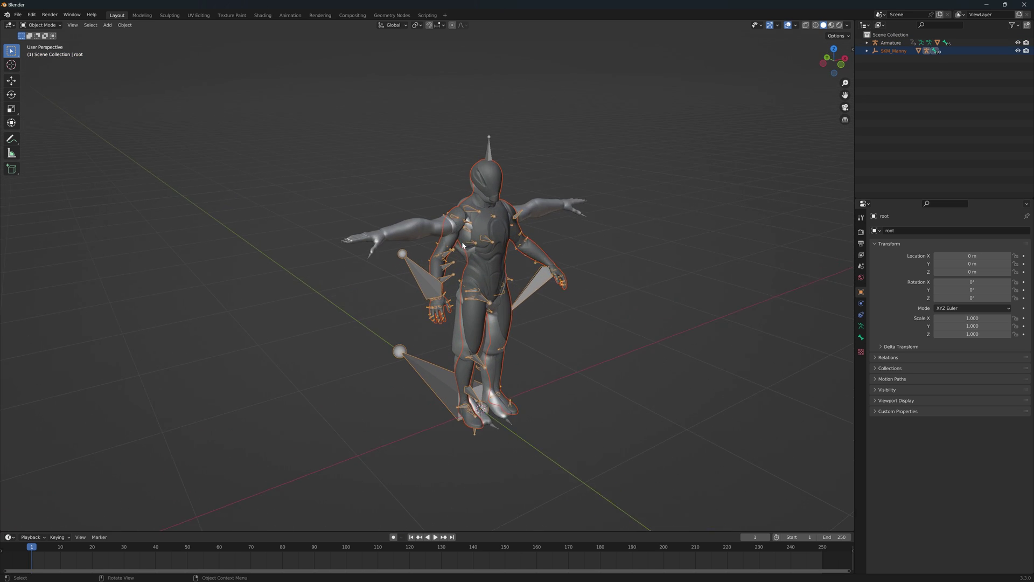
{"action": "left_click", "coordinate": [422, 211]}
{"action": "middle_click_drag", "start_coordinate": [440, 203], "coordinate": [413, 275]}
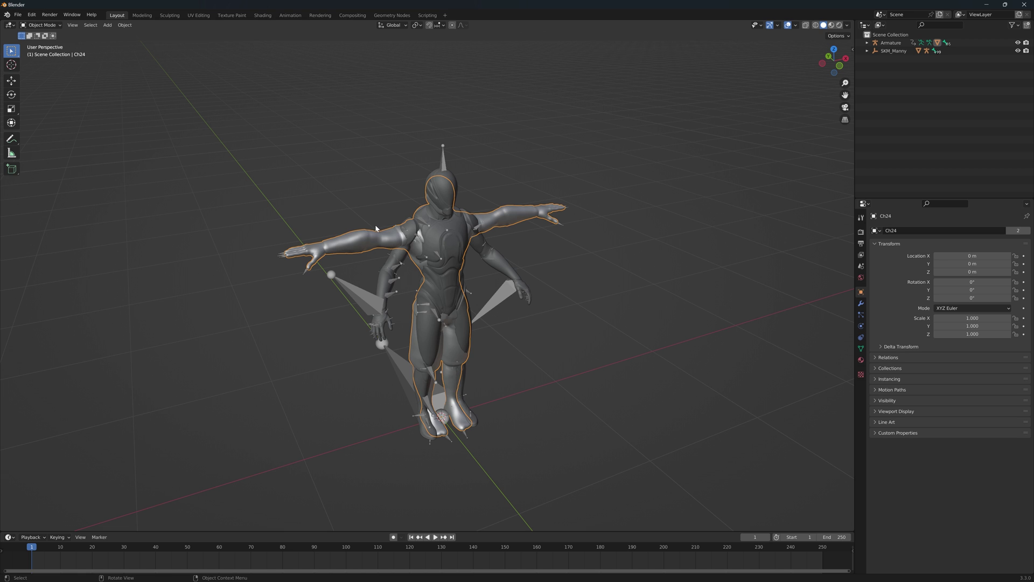
{"action": "middle_click_drag", "start_coordinate": [363, 201], "coordinate": [248, 222]}
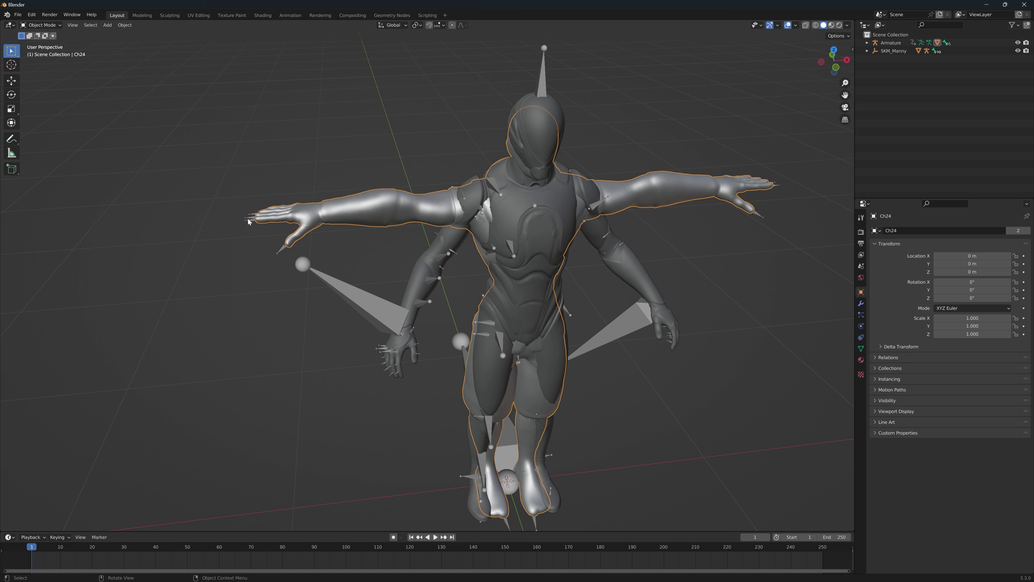
{"action": "middle_click_drag", "start_coordinate": [354, 234], "coordinate": [458, 269], "text": "shift"}
{"action": "scroll", "coordinate": [330, 244], "scroll_direction": "up", "scroll_amount": 5}
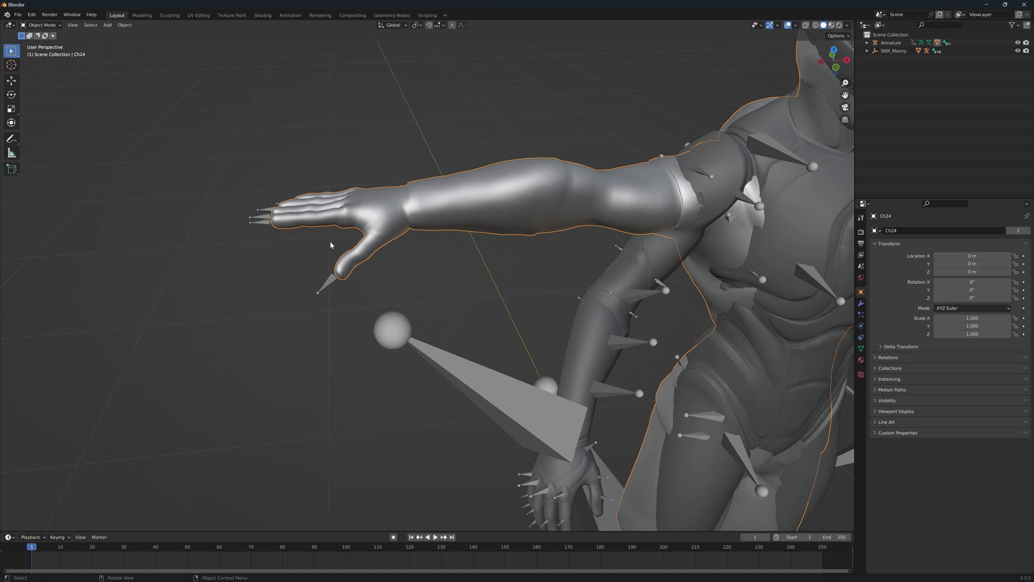
Select the Ninja's armature and set its viewport display to In Front.
{"action": "left_click", "coordinate": [325, 285]}
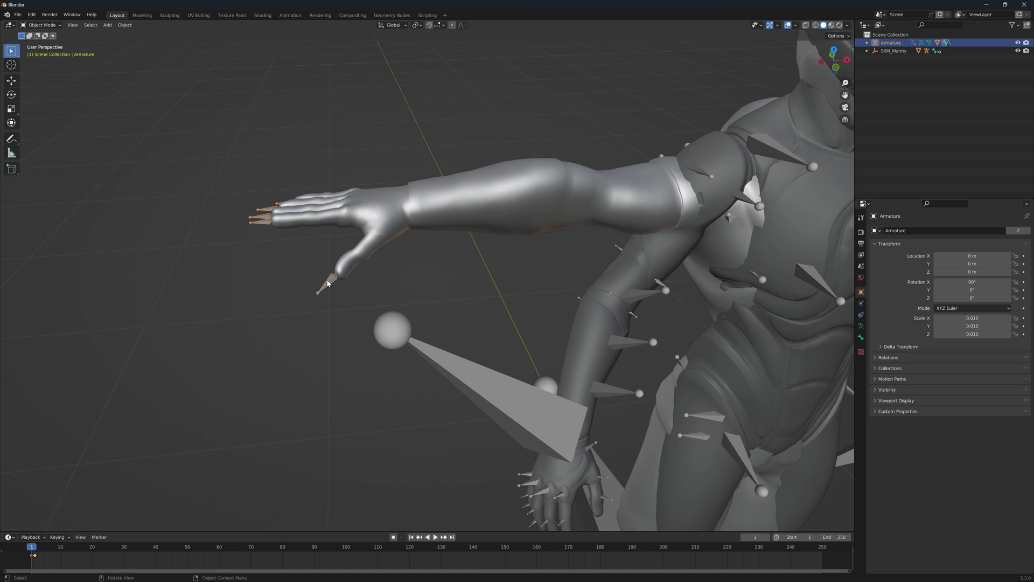
{"action": "scroll", "coordinate": [331, 284], "scroll_direction": "down", "scroll_amount": 5}
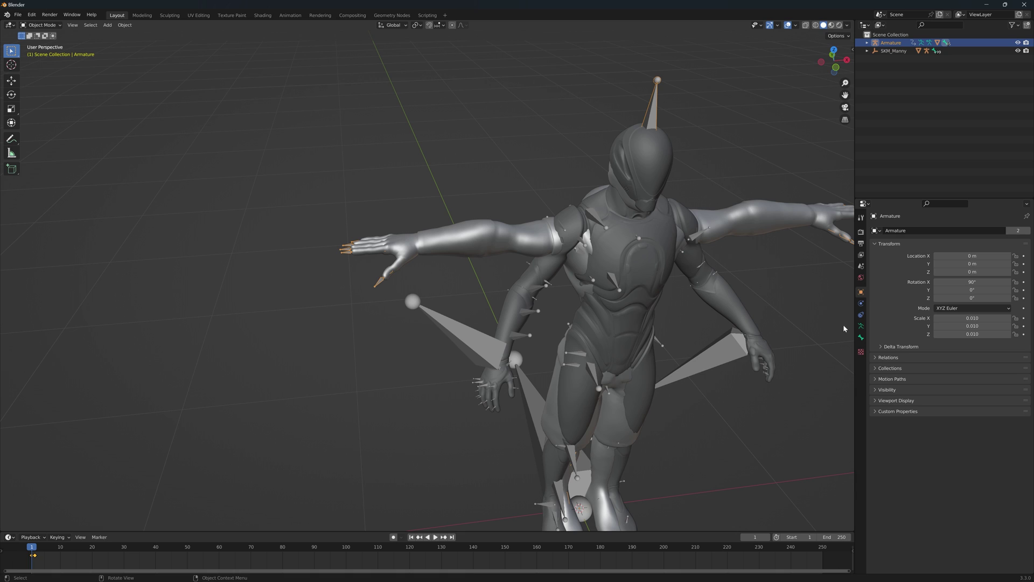
{"action": "left_click", "coordinate": [860, 326]}
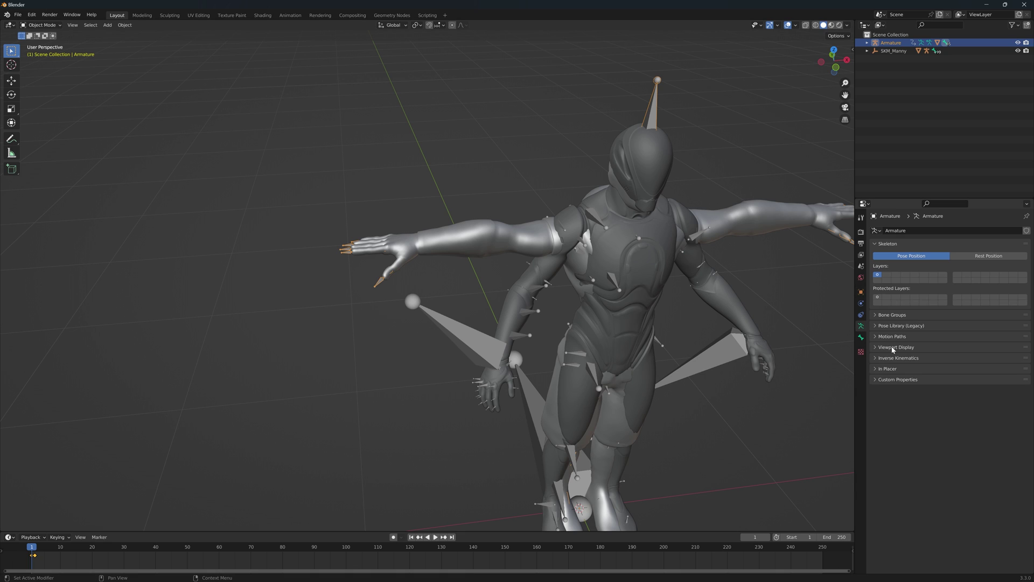
{"action": "left_click", "coordinate": [912, 349]}
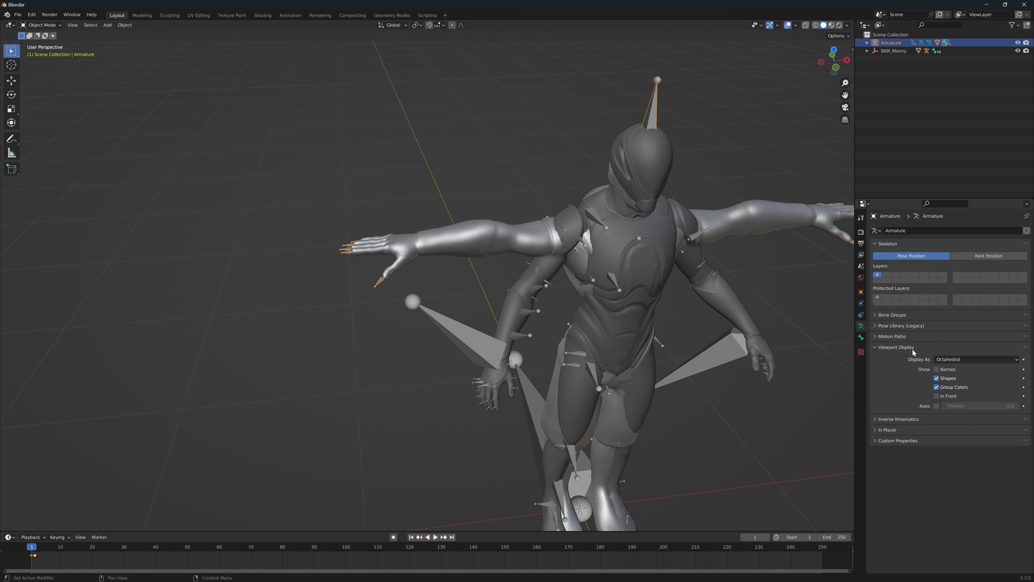
{"action": "left_click", "coordinate": [937, 397]}
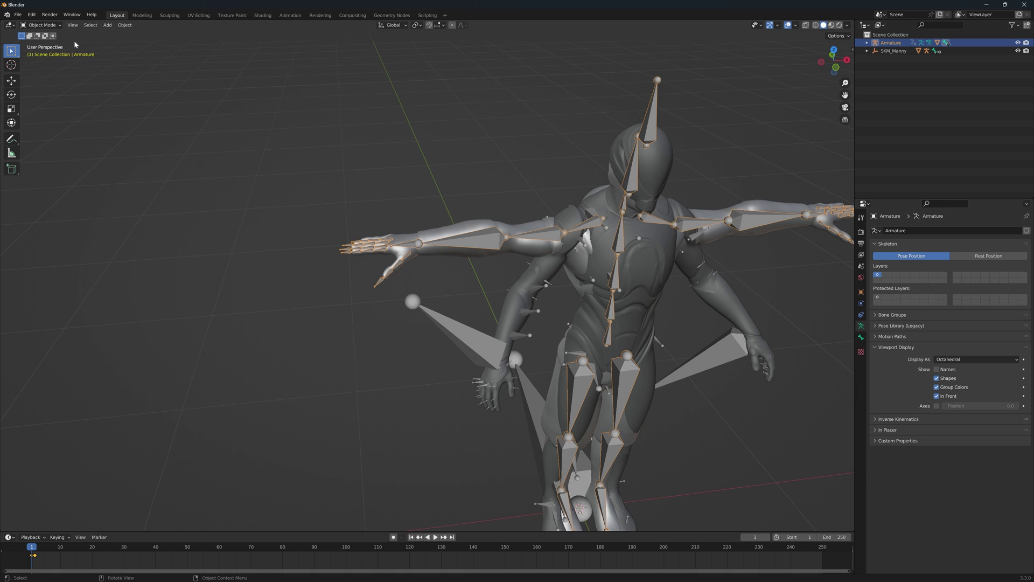
Put the Ninja's armature in Pose Mode and delete its keyframes at the start of the timeline.
{"action": "left_click", "coordinate": [43, 25]}
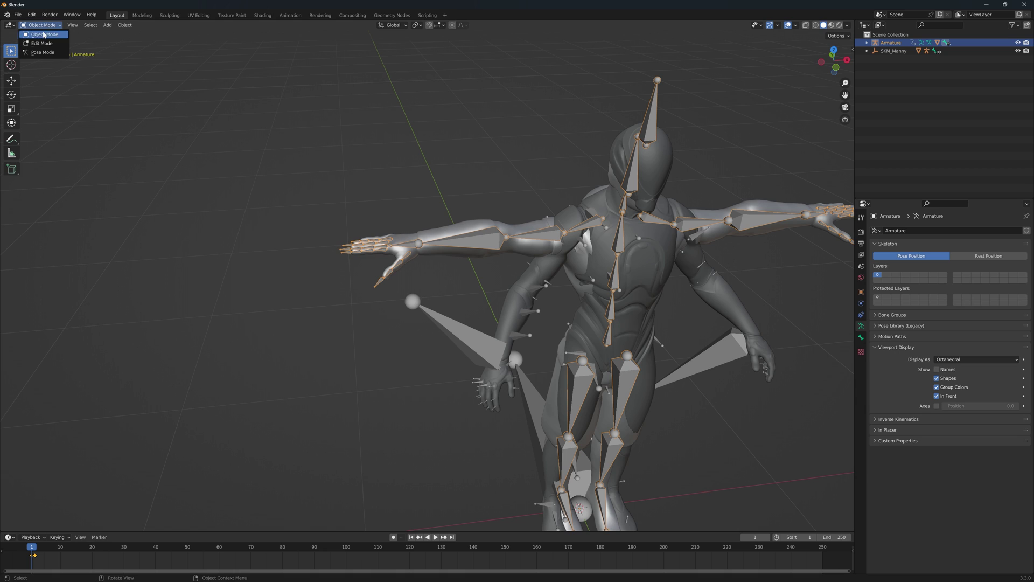
{"action": "left_click", "coordinate": [42, 52]}
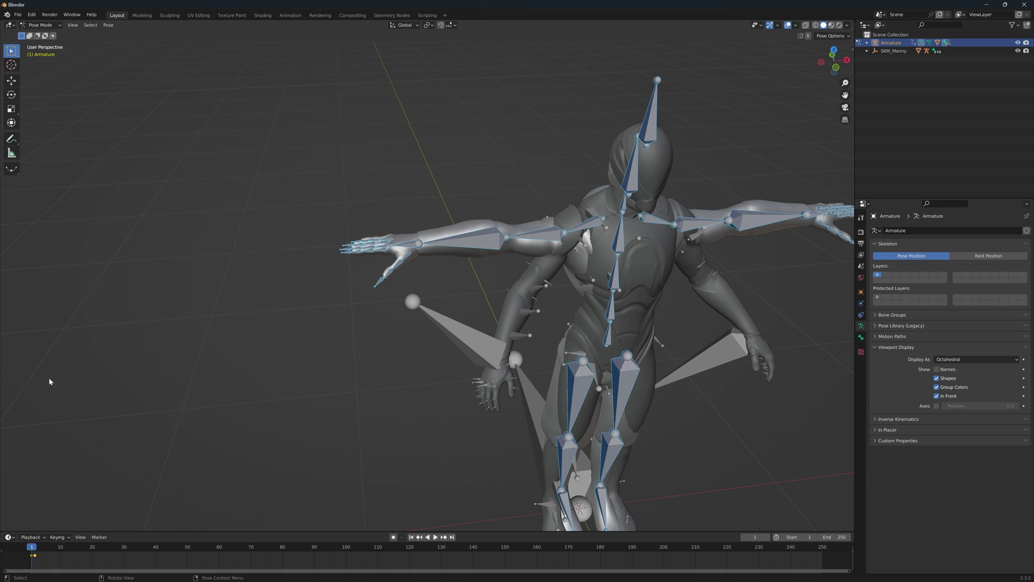
{"action": "left_click_drag", "start_coordinate": [24, 563], "coordinate": [43, 553]}
{"action": "key", "text": "Delete"}
Rotate the Ninja's RightArm bone downward to line up with Manny's right upper arm.
{"action": "left_click", "coordinate": [541, 238]}
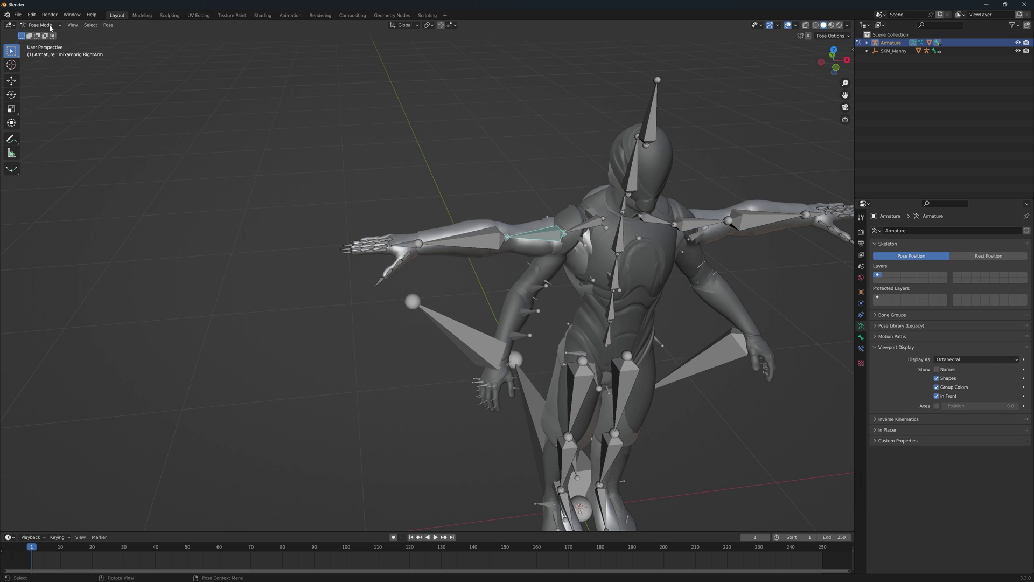
{"action": "left_click", "coordinate": [16, 95]}
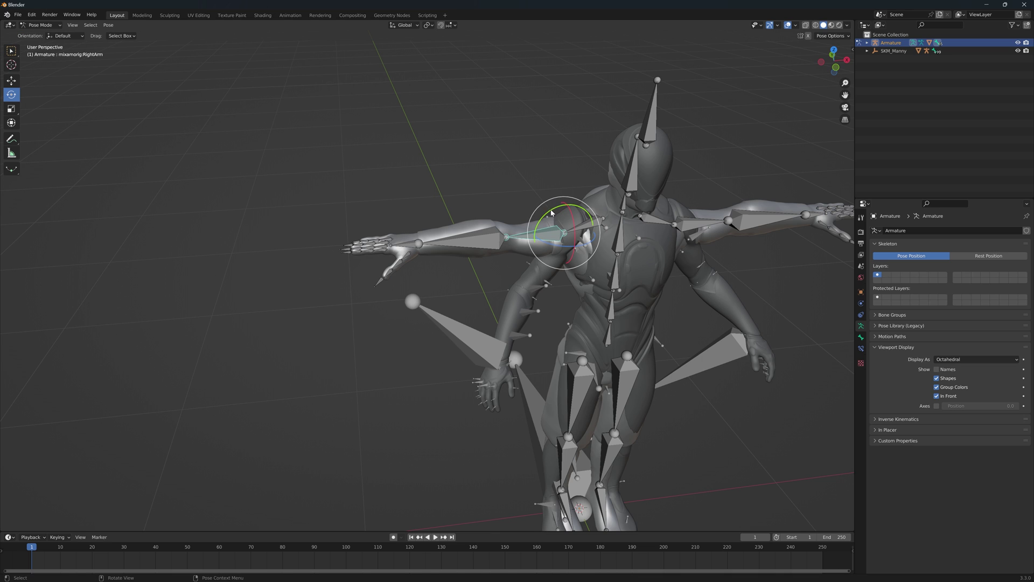
{"action": "left_click_drag", "start_coordinate": [539, 208], "coordinate": [533, 233]}
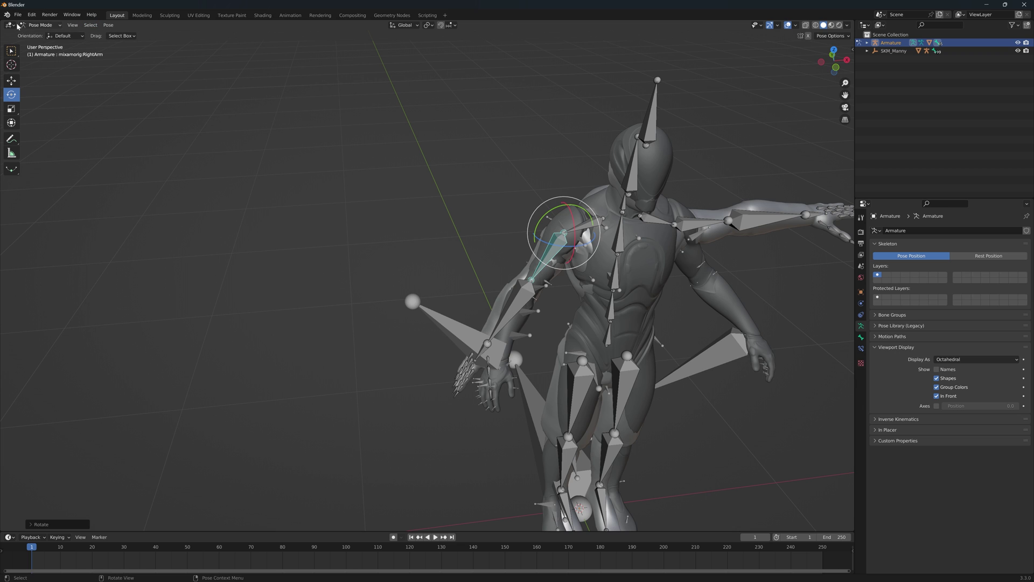
{"action": "middle_click_drag", "start_coordinate": [595, 229], "coordinate": [573, 240]}
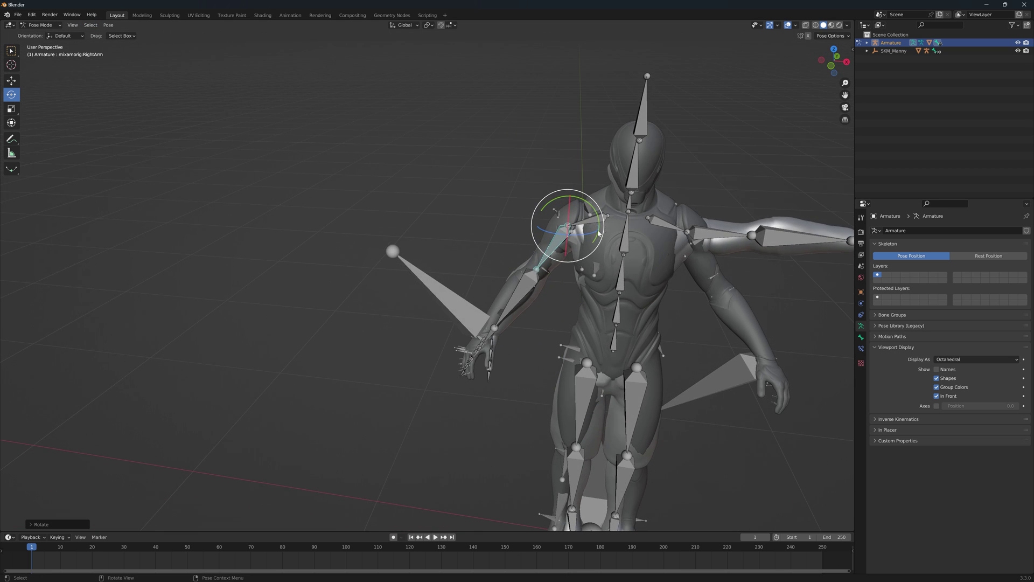
Rotate the Ninja's LeftArm bone downward to line up with Manny's left upper arm.
{"action": "middle_click_drag", "start_coordinate": [705, 245], "coordinate": [533, 199]}
{"action": "left_click", "coordinate": [695, 243]}
{"action": "left_click_drag", "start_coordinate": [531, 198], "coordinate": [581, 238]}
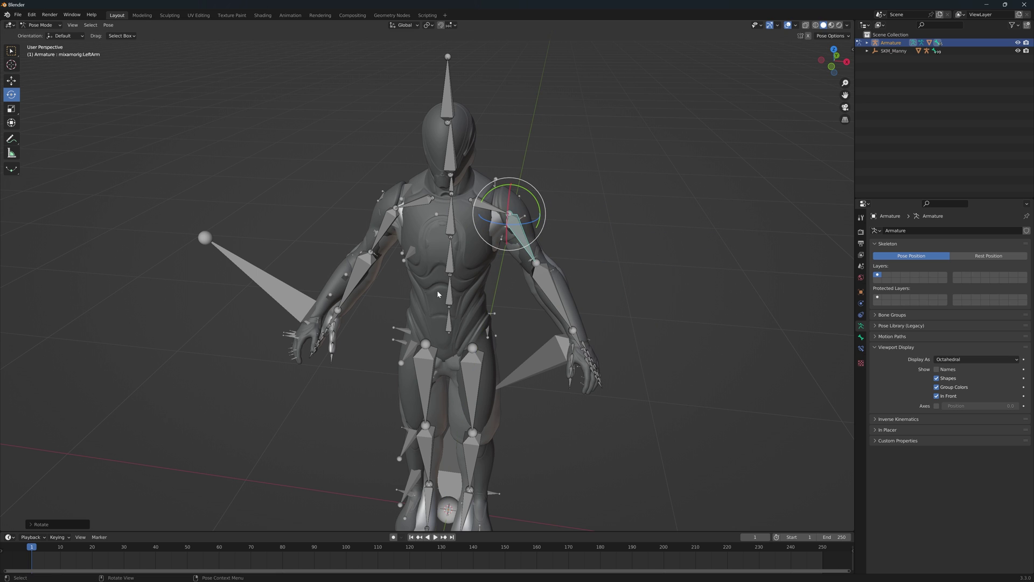
Rotate the Ninja's RightForeArm bone forward to match the bend of Manny's right forearm.
{"action": "middle_click_drag", "start_coordinate": [437, 289], "coordinate": [345, 319]}
{"action": "left_click", "coordinate": [413, 304]}
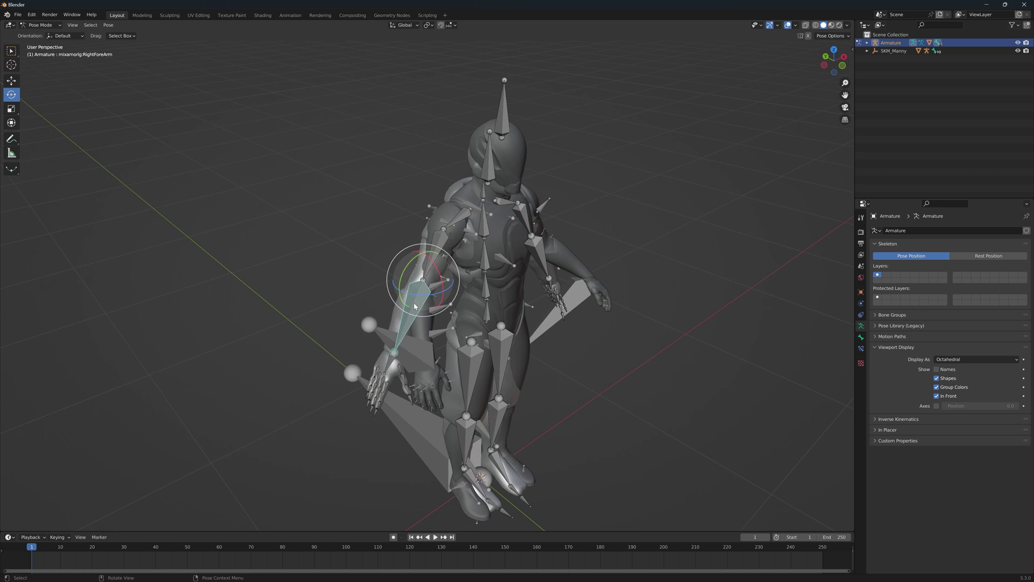
{"action": "middle_click_drag", "start_coordinate": [413, 303], "coordinate": [465, 318]}
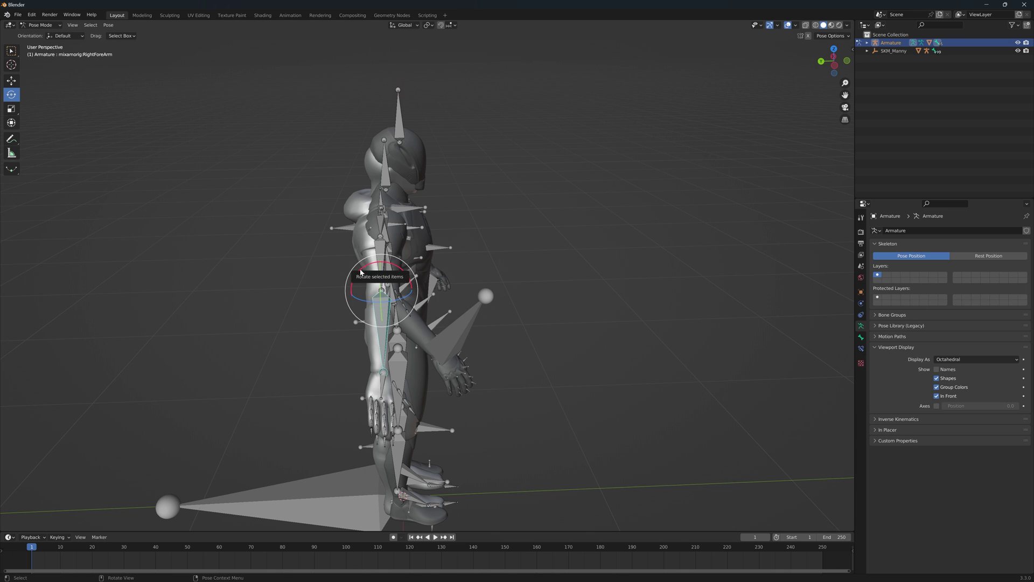
{"action": "left_click_drag", "start_coordinate": [358, 270], "coordinate": [351, 291]}
{"action": "middle_click_drag", "start_coordinate": [409, 291], "coordinate": [318, 303]}
Rotate the Ninja's LeftForeArm bone forward to match the bend of Manny's left forearm.
{"action": "middle_click_drag", "start_coordinate": [652, 283], "coordinate": [514, 230], "text": "shift"}
{"action": "left_click", "coordinate": [519, 237]}
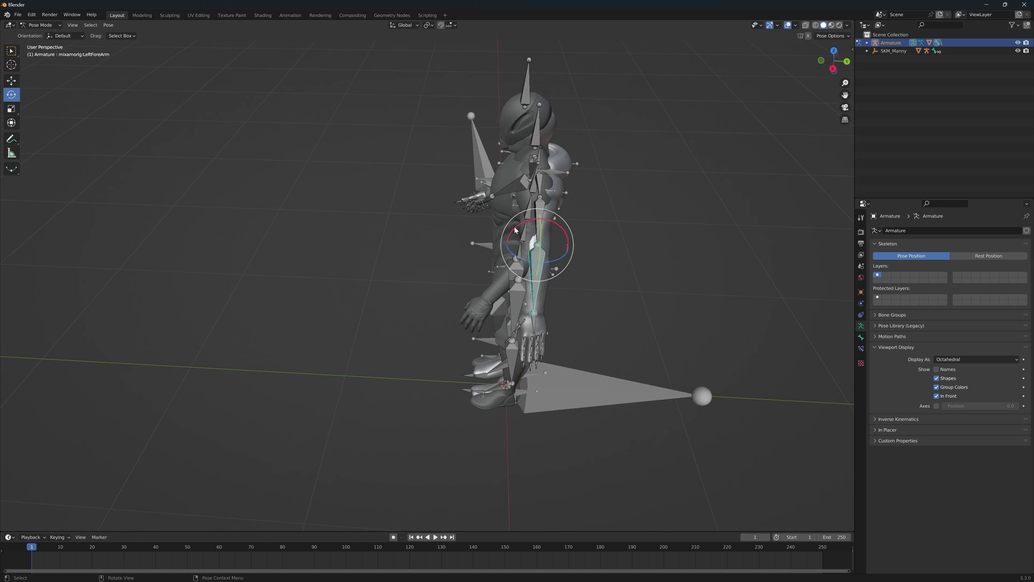
{"action": "left_click_drag", "start_coordinate": [517, 229], "coordinate": [539, 221], "text": "ctrl"}
{"action": "middle_click_drag", "start_coordinate": [538, 221], "coordinate": [504, 209]}
Rotate the Ninja's right and left upper leg bones outward to line up with Manny's legs, and check from the side.
{"action": "scroll", "coordinate": [454, 342], "scroll_direction": "up", "scroll_amount": 2}
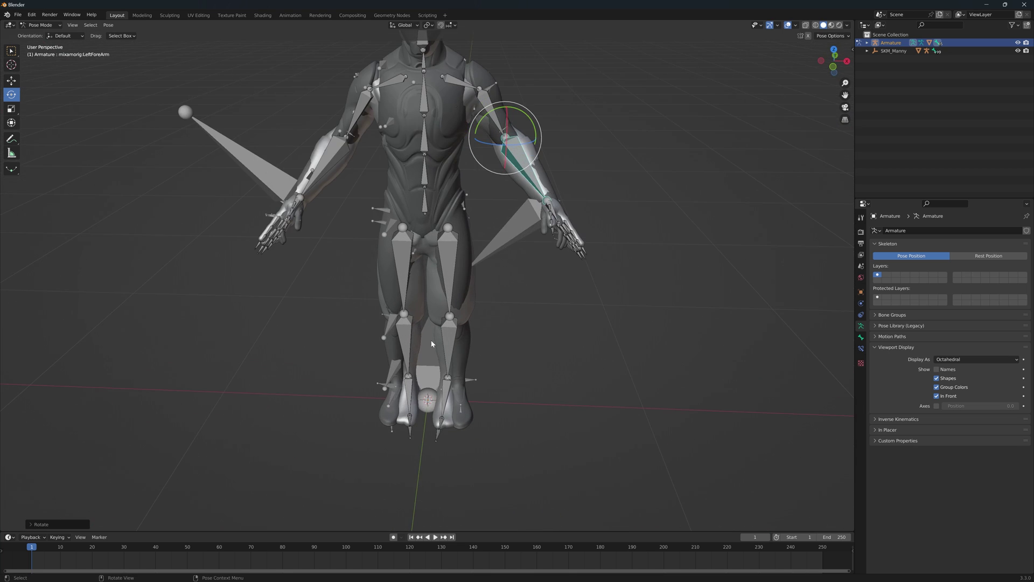
{"action": "middle_click_drag", "start_coordinate": [432, 344], "coordinate": [431, 309]}
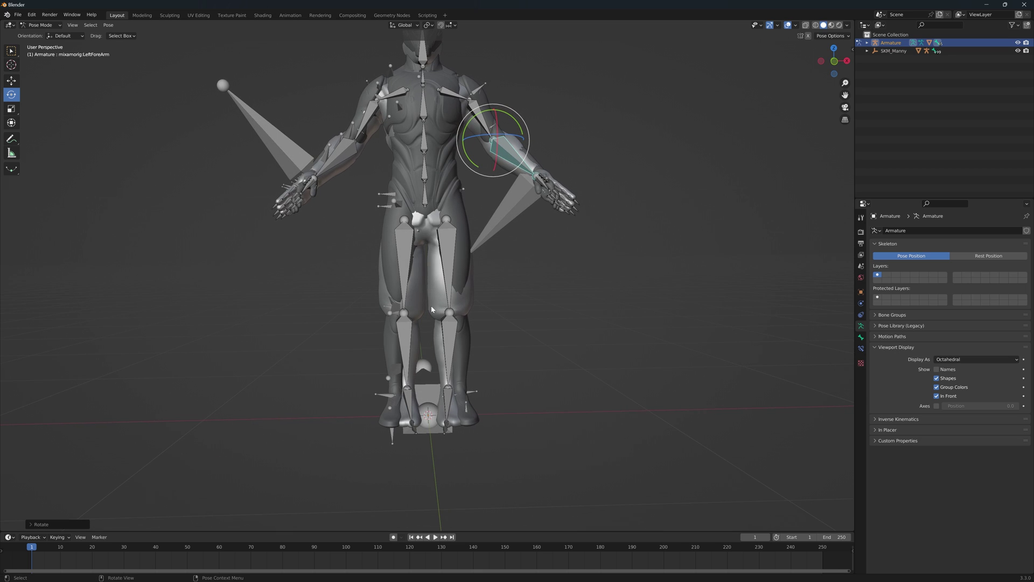
{"action": "left_click", "coordinate": [408, 254]}
{"action": "left_click_drag", "start_coordinate": [392, 202], "coordinate": [425, 197]}
{"action": "left_click", "coordinate": [450, 253]}
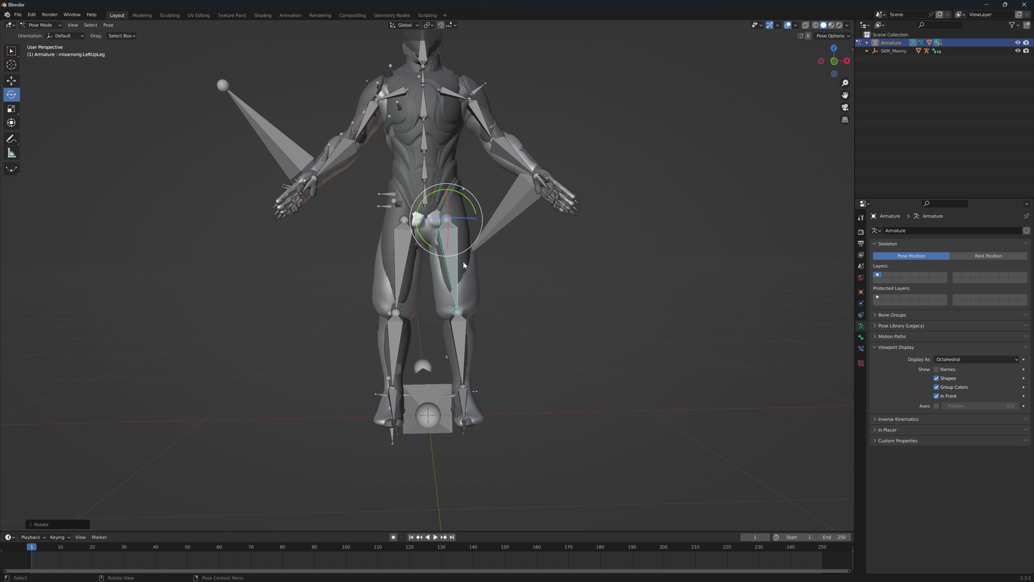
{"action": "scroll", "coordinate": [462, 288], "scroll_direction": "down", "scroll_amount": 3}
{"action": "middle_click_drag", "start_coordinate": [461, 296], "coordinate": [560, 313]}
{"action": "scroll", "coordinate": [460, 199], "scroll_direction": "down", "scroll_amount": 2}
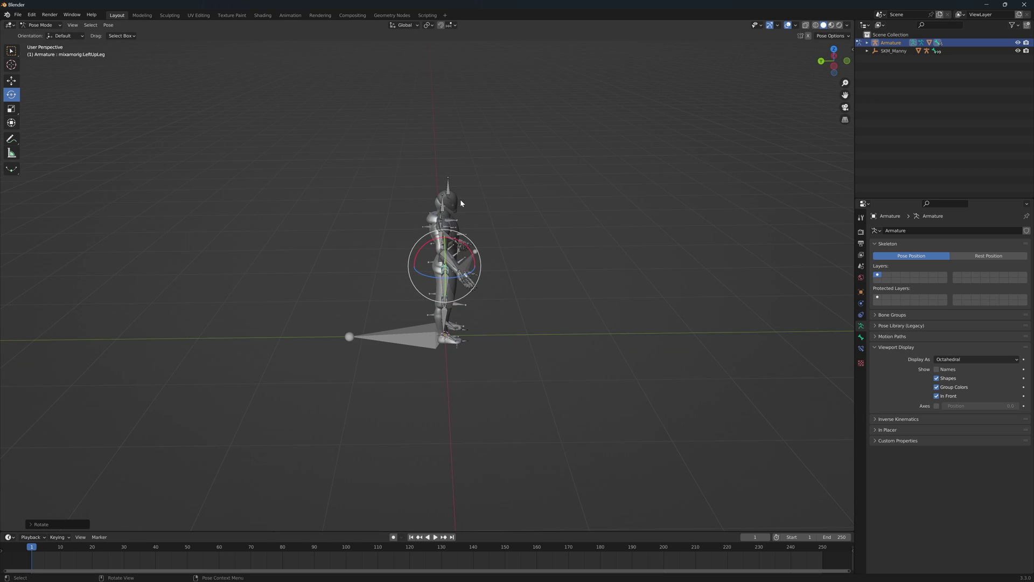
Return the Ninja armature to Object Mode and delete SKM_Manny together with its leftover SKM_Manny.001 mesh.
{"action": "scroll", "coordinate": [445, 205], "scroll_direction": "up", "scroll_amount": 2}
{"action": "middle_click_drag", "start_coordinate": [424, 205], "coordinate": [371, 191]}
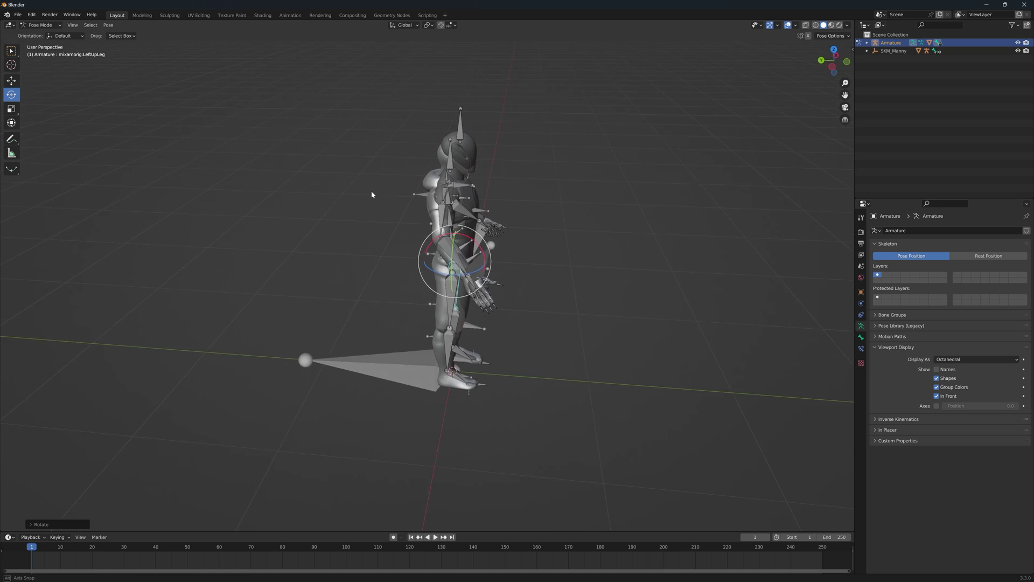
{"action": "left_click", "coordinate": [42, 26]}
{"action": "left_click", "coordinate": [41, 34]}
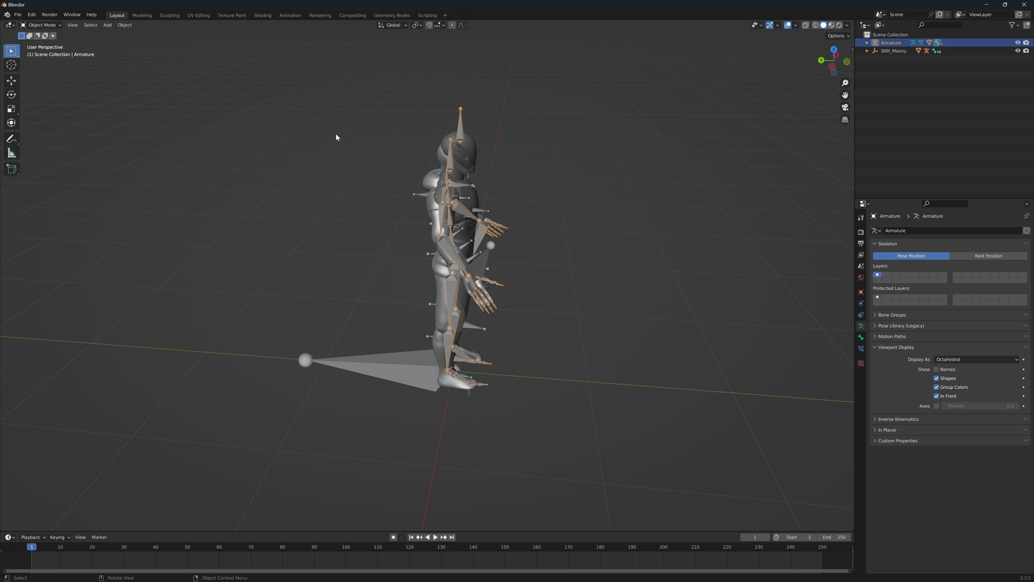
{"action": "left_click", "coordinate": [883, 52]}
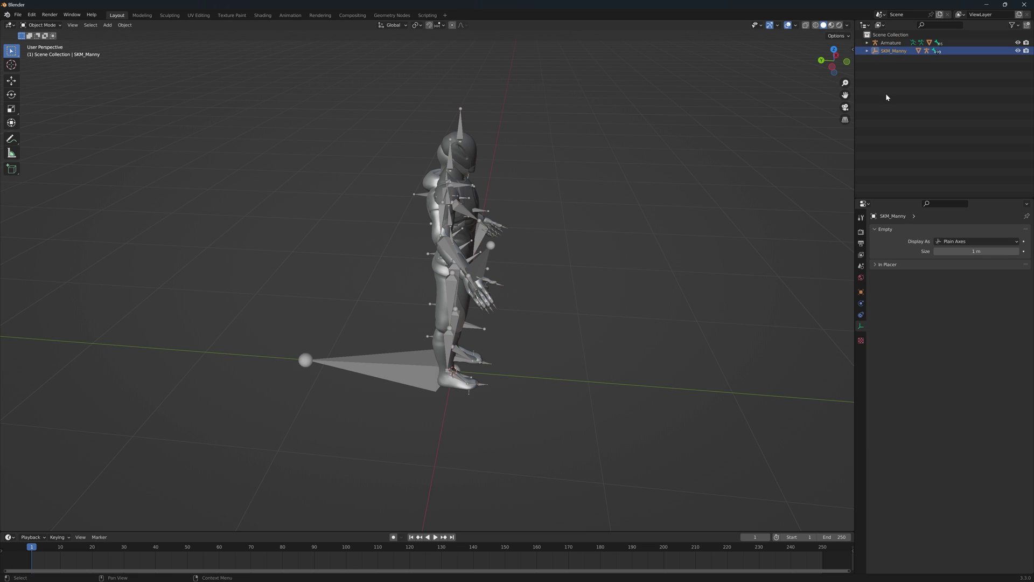
{"action": "key", "text": "Delete"}
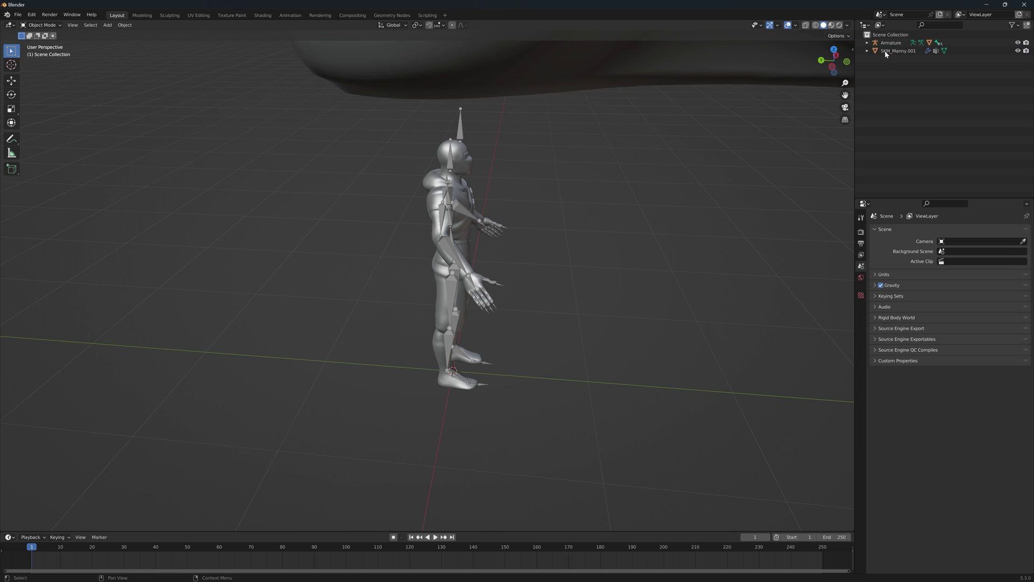
{"action": "left_click", "coordinate": [886, 51]}
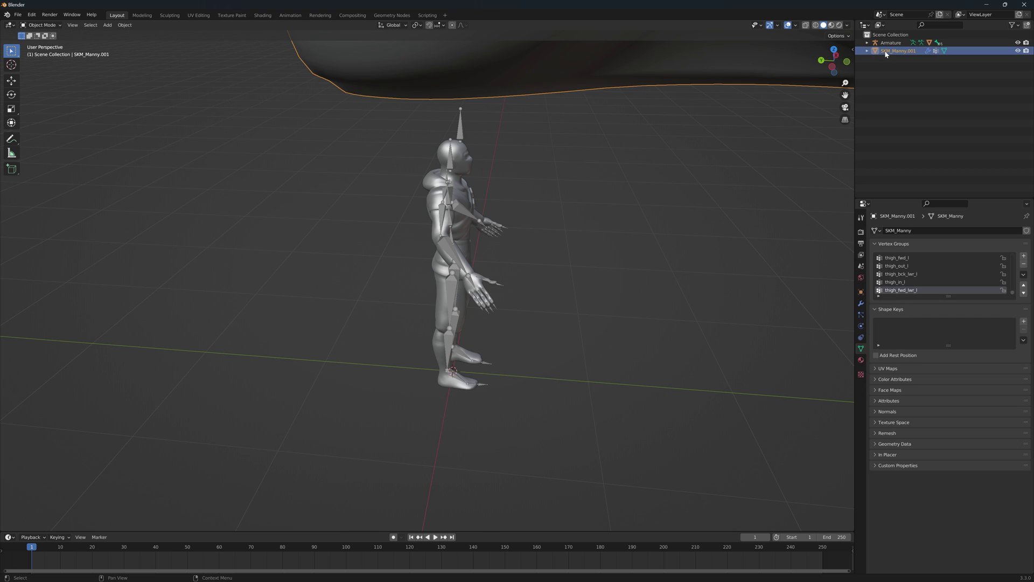
{"action": "key", "text": "Delete"}
Select the whole Ninja and export it as FBX to the Downloads folder, overwriting T-Pose.fbx.
{"action": "middle_click_drag", "start_coordinate": [646, 161], "coordinate": [434, 195]}
{"action": "scroll", "coordinate": [431, 191], "scroll_direction": "down", "scroll_amount": 2}
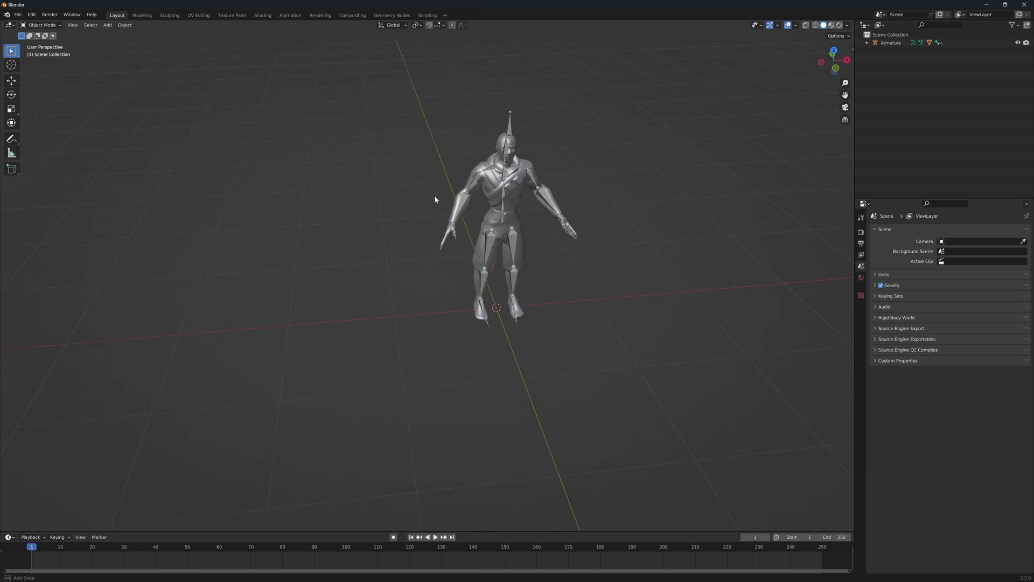
{"action": "scroll", "coordinate": [439, 180], "scroll_direction": "down", "scroll_amount": 3}
{"action": "left_click_drag", "start_coordinate": [311, 130], "coordinate": [705, 460]}
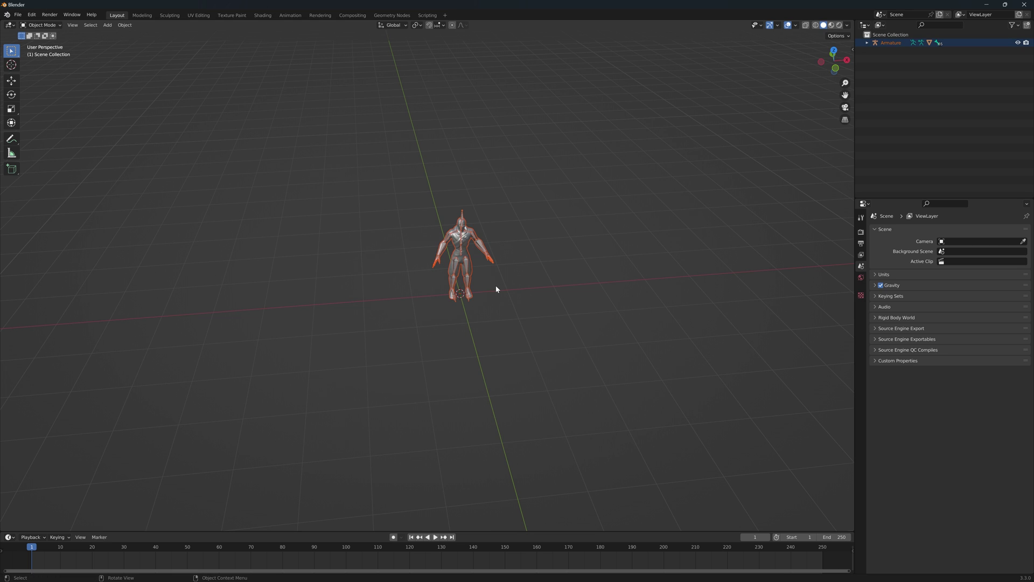
{"action": "left_click", "coordinate": [18, 14]}
{"action": "mouse_move", "coordinate": [45, 131]}
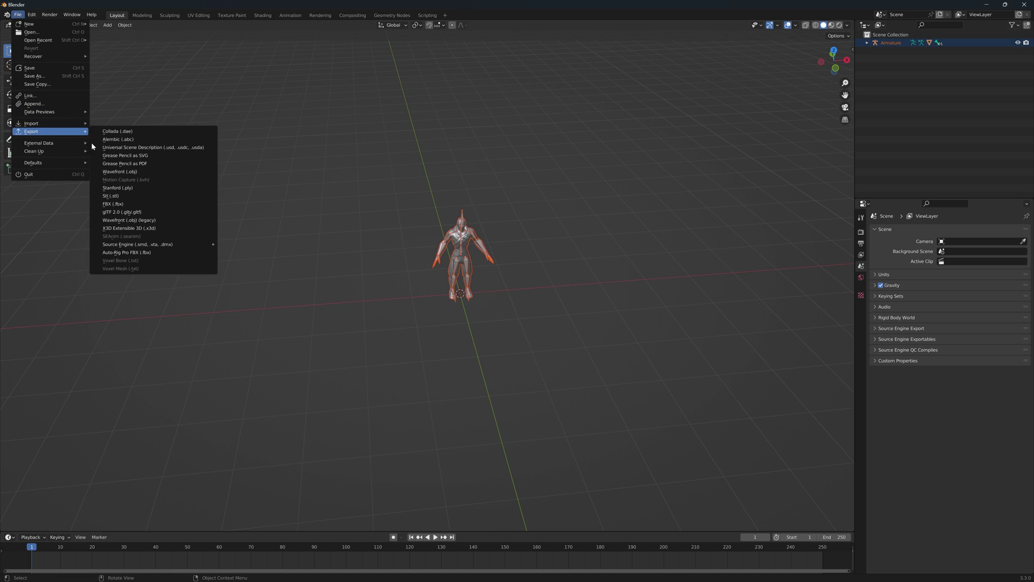
{"action": "left_click", "coordinate": [114, 205]}
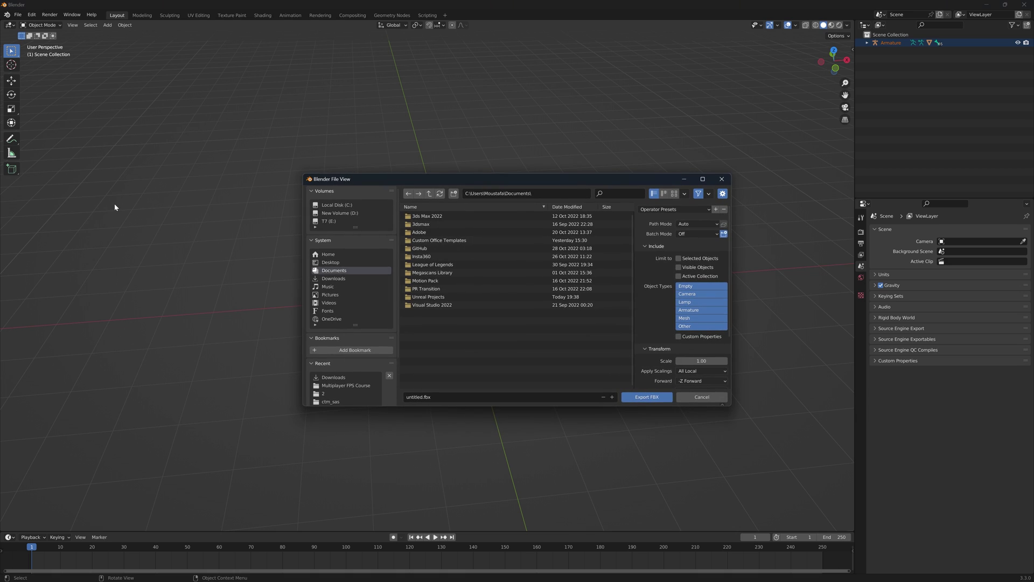
{"action": "left_click", "coordinate": [315, 278]}
{"action": "left_click", "coordinate": [426, 224]}
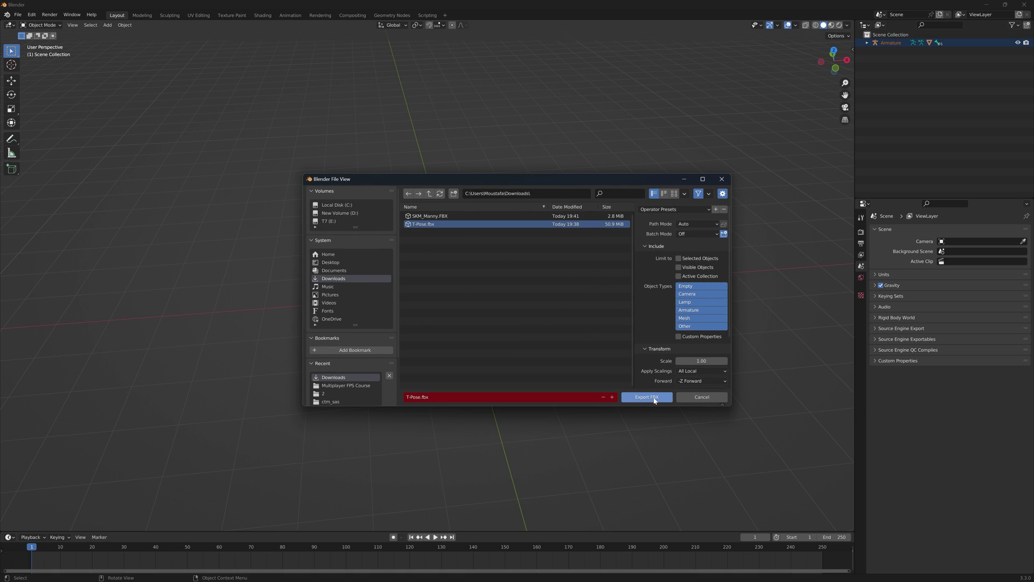
{"action": "left_click", "coordinate": [636, 397]}
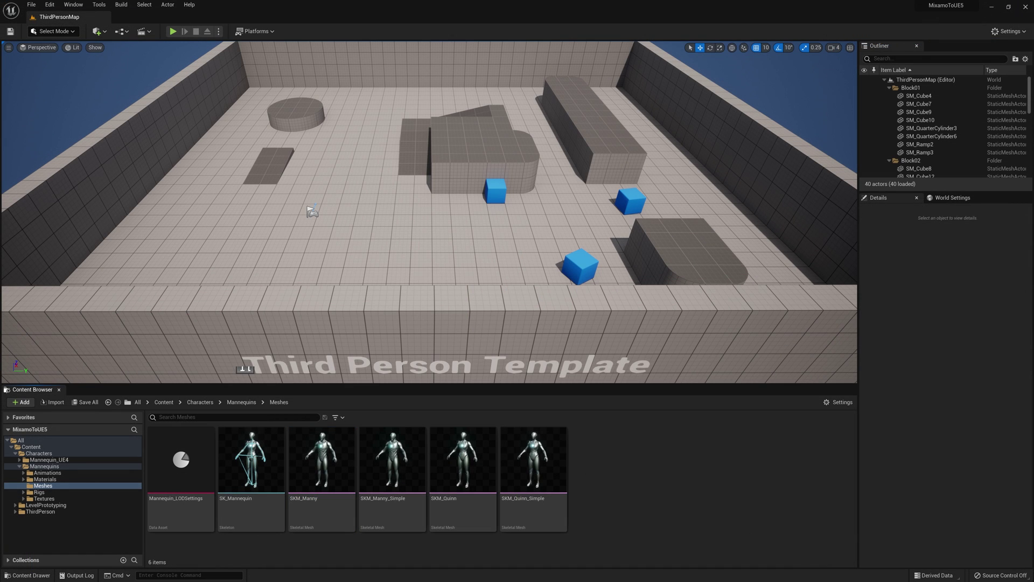
Switch to Unreal Editor, bring T-Pose.fbx from Downloads into the Meshes folder and set its import Skeleton to None.
{"action": "left_click", "coordinate": [512, 227]}
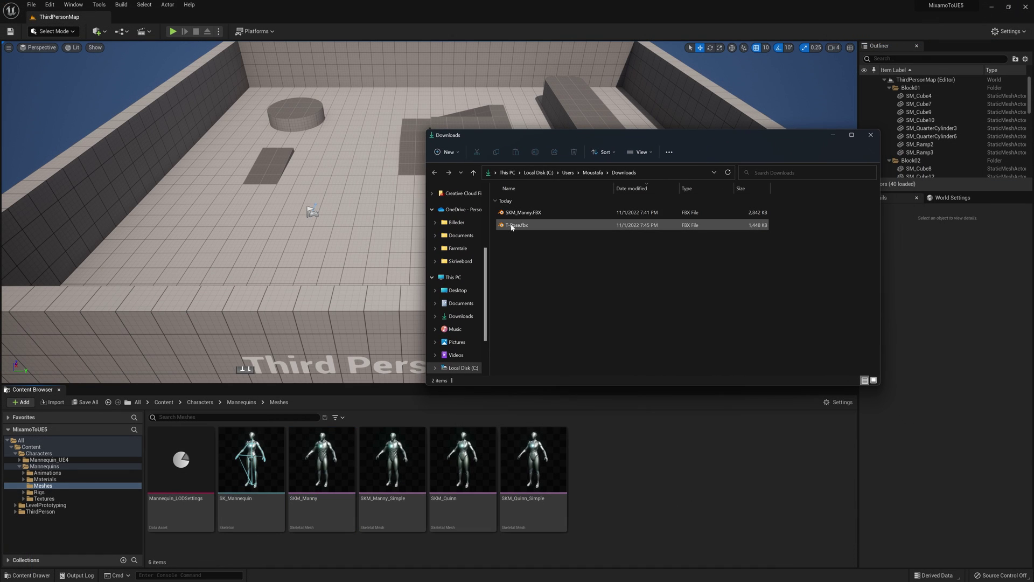
{"action": "left_click_drag", "start_coordinate": [510, 228], "coordinate": [621, 456]}
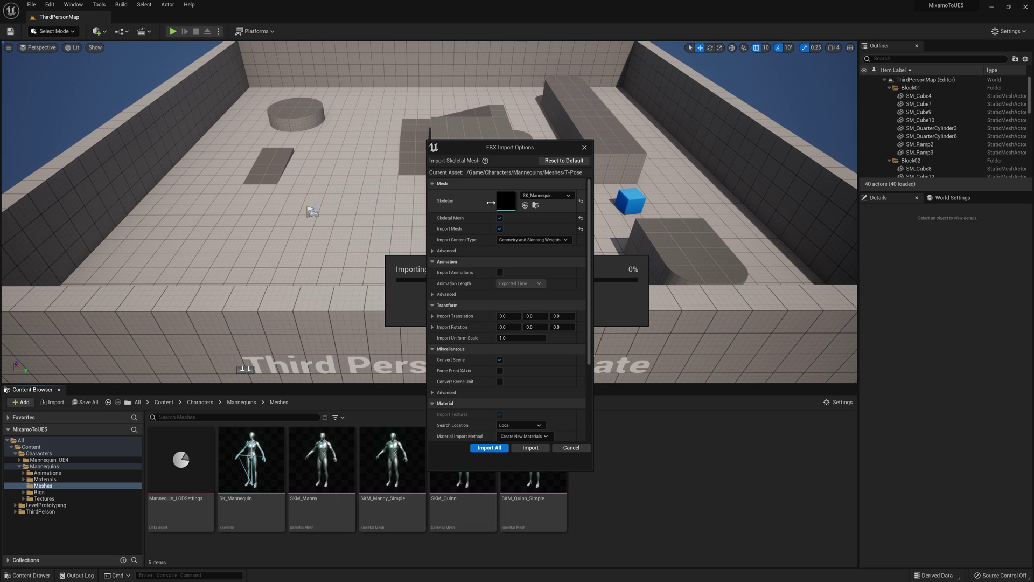
{"action": "left_click", "coordinate": [580, 202]}
{"action": "left_click", "coordinate": [549, 196]}
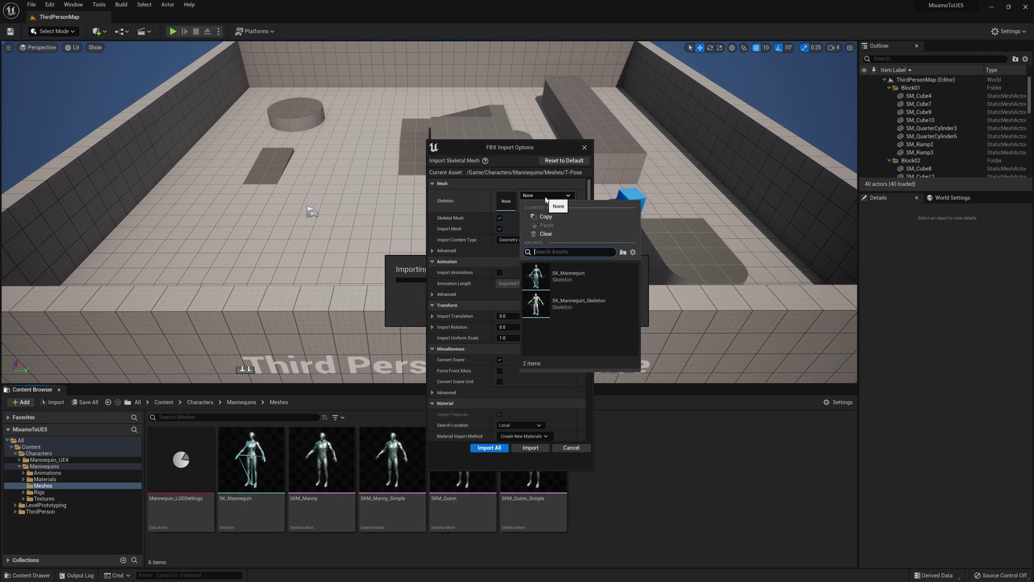
{"action": "left_click", "coordinate": [548, 233]}
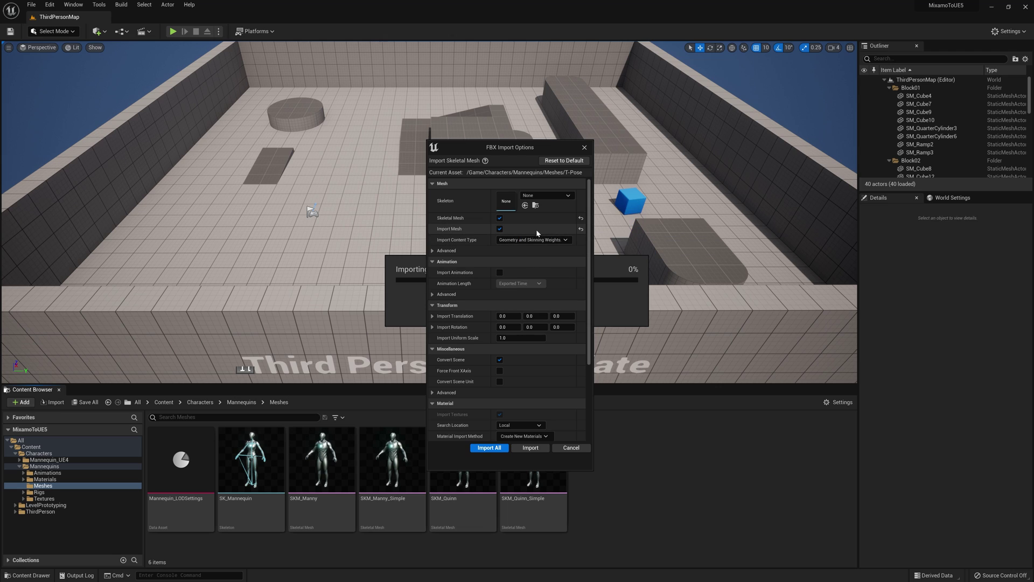
Set the material import method to Do Not Create Material, turn off Import Textures and run the import.
{"action": "scroll", "coordinate": [536, 233], "scroll_direction": "down", "scroll_amount": 3}
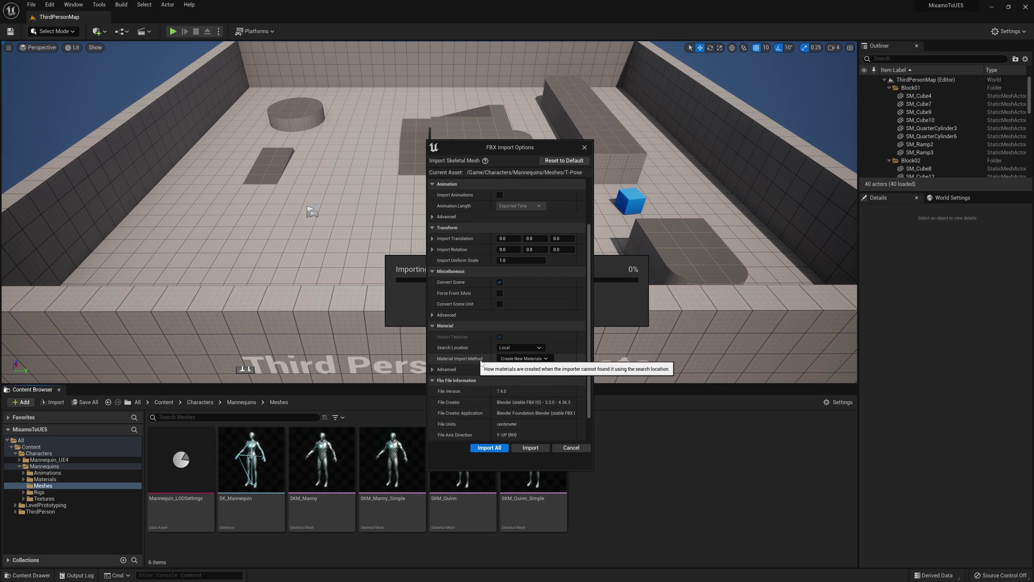
{"action": "left_click", "coordinate": [515, 358]}
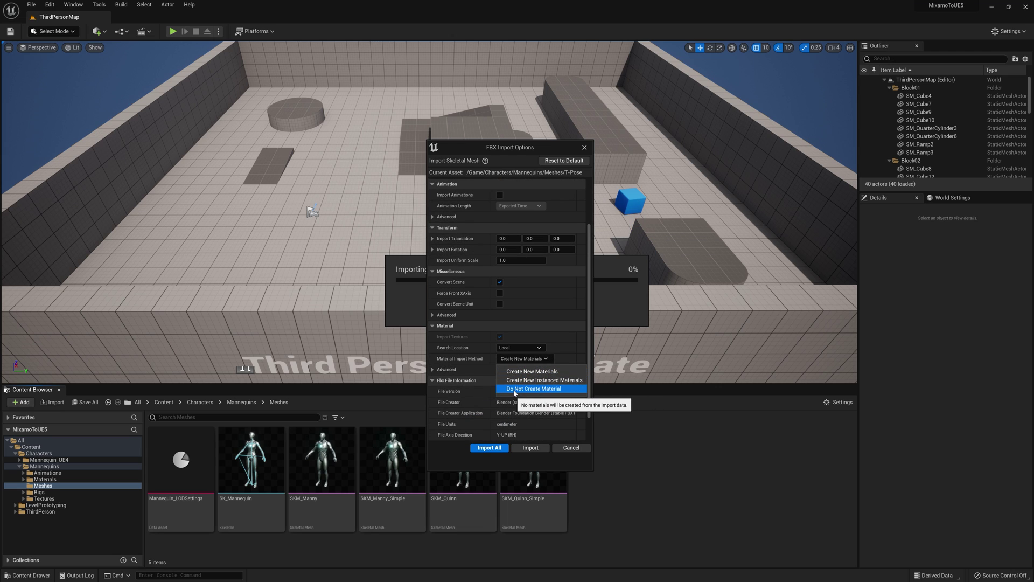
{"action": "left_click", "coordinate": [533, 389]}
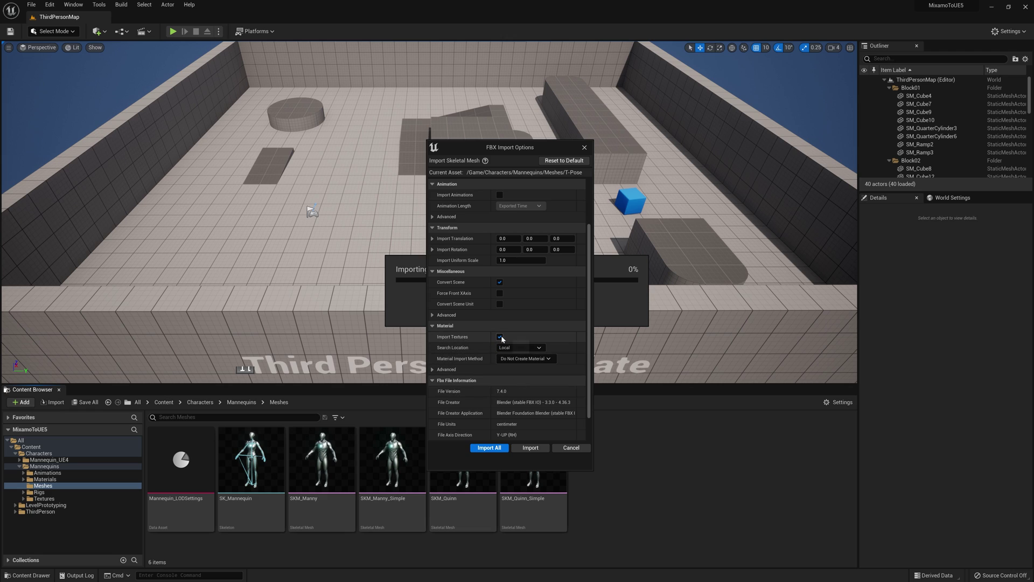
{"action": "scroll", "coordinate": [476, 305], "scroll_direction": "up", "scroll_amount": 3}
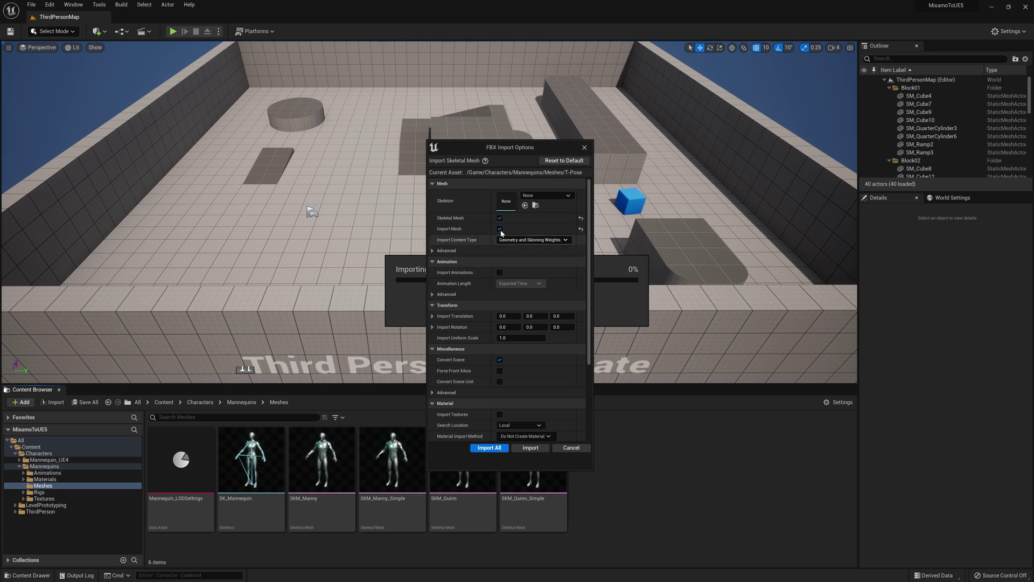
{"action": "left_click", "coordinate": [483, 448]}
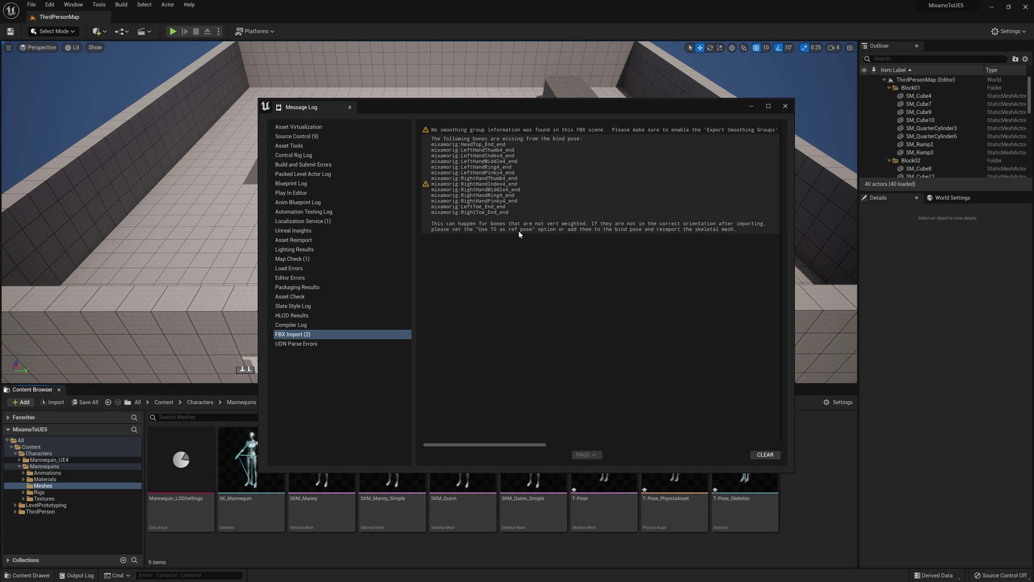
Close the import log and delete the imported T-Pose mesh, physics asset and skeleton.
{"action": "left_click", "coordinate": [784, 107]}
{"action": "left_click", "coordinate": [603, 460]}
{"action": "left_click", "coordinate": [745, 457], "text": "shift"}
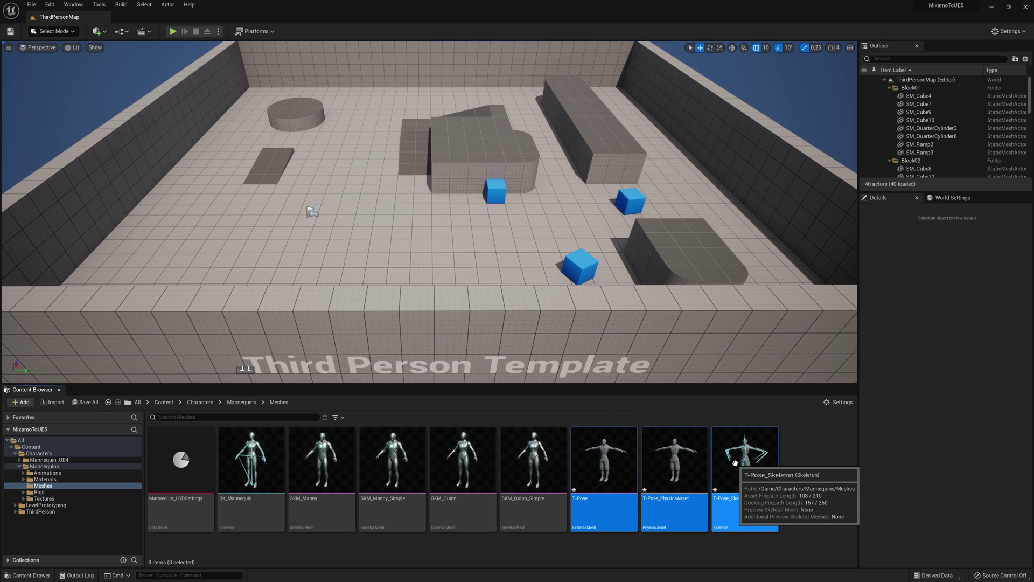
{"action": "key", "text": "Delete"}
{"action": "left_click", "coordinate": [485, 426]}
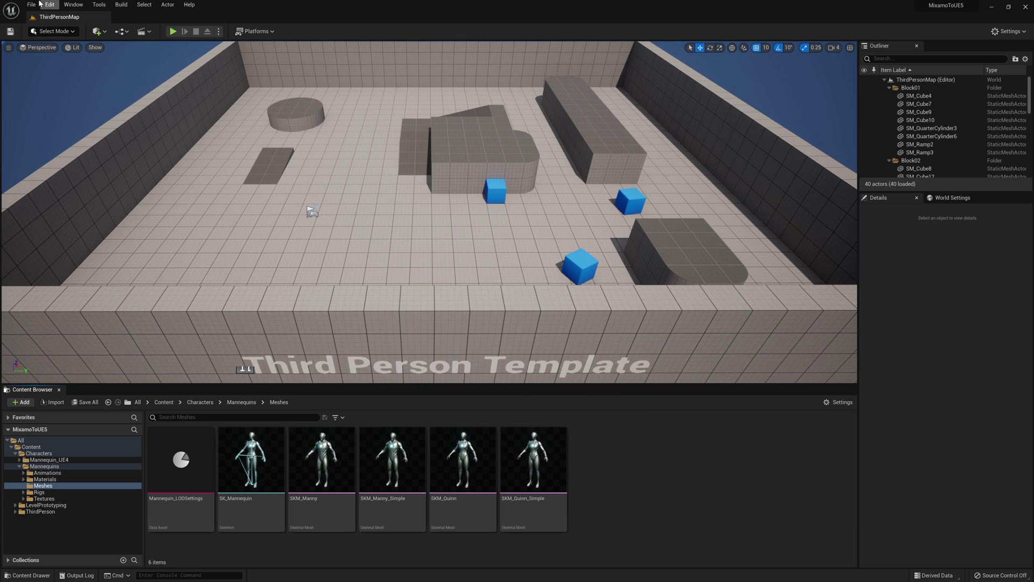
Save the changes and fix up redirectors in the Content folder.
{"action": "left_click", "coordinate": [31, 5]}
{"action": "left_click", "coordinate": [52, 78]}
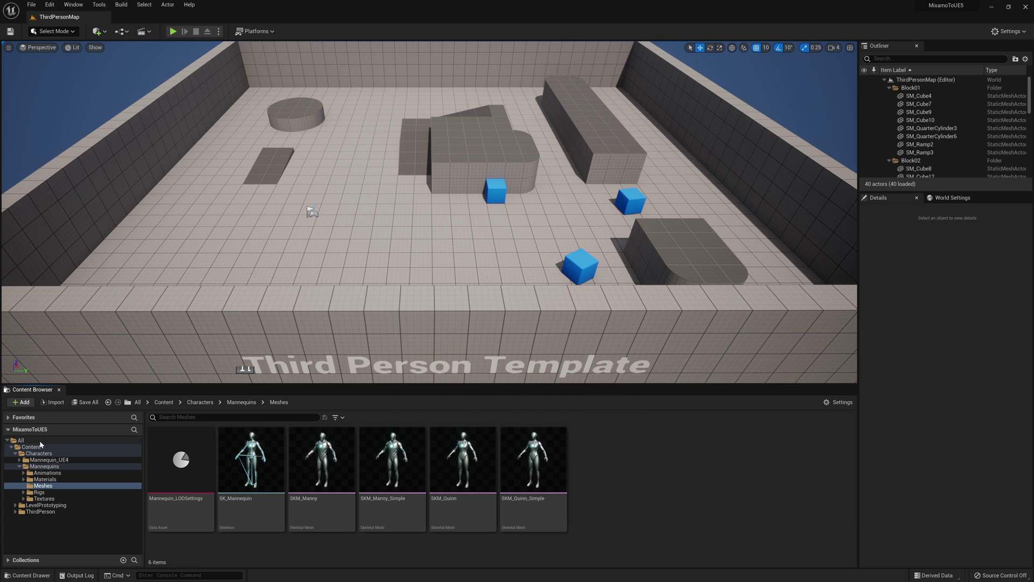
{"action": "right_click", "coordinate": [30, 447]}
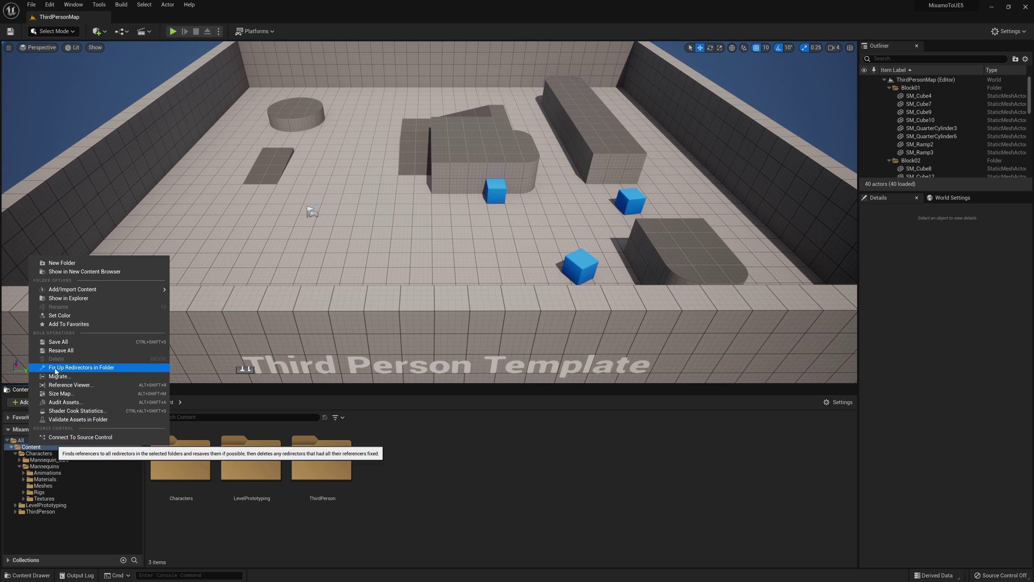
{"action": "left_click", "coordinate": [85, 371]}
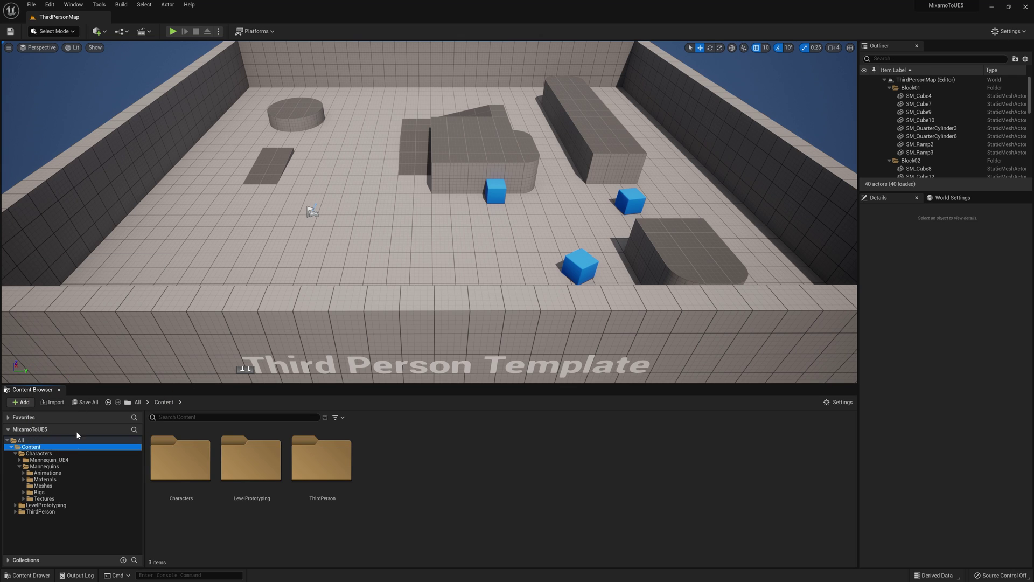
Bring T-Pose.fbx into the Meshes folder again, clear its skeleton and review the import options.
{"action": "left_click", "coordinate": [44, 485]}
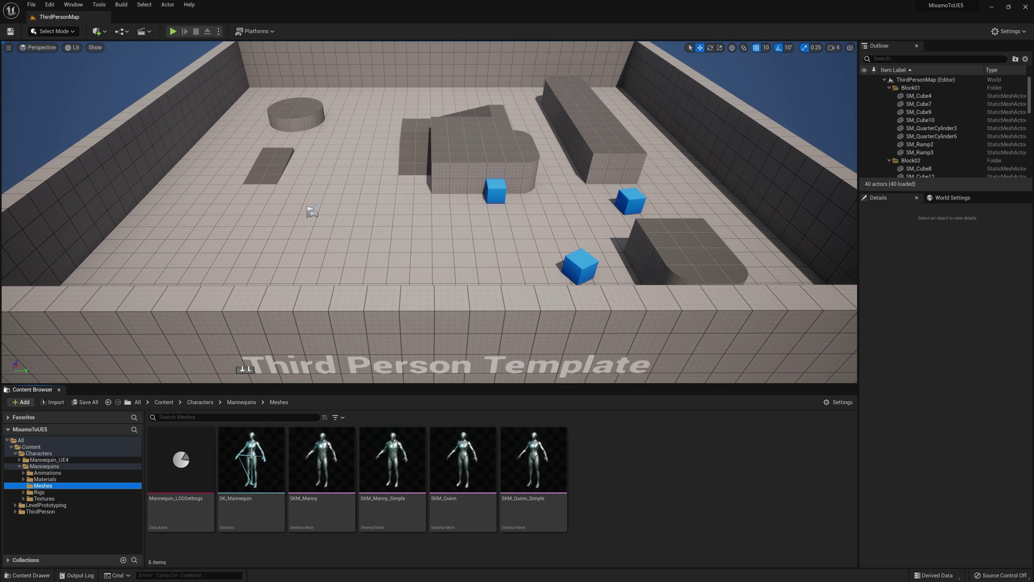
{"action": "key", "text": "alt+Tab"}
{"action": "left_click_drag", "start_coordinate": [517, 224], "coordinate": [599, 465]}
{"action": "left_click", "coordinate": [477, 416]}
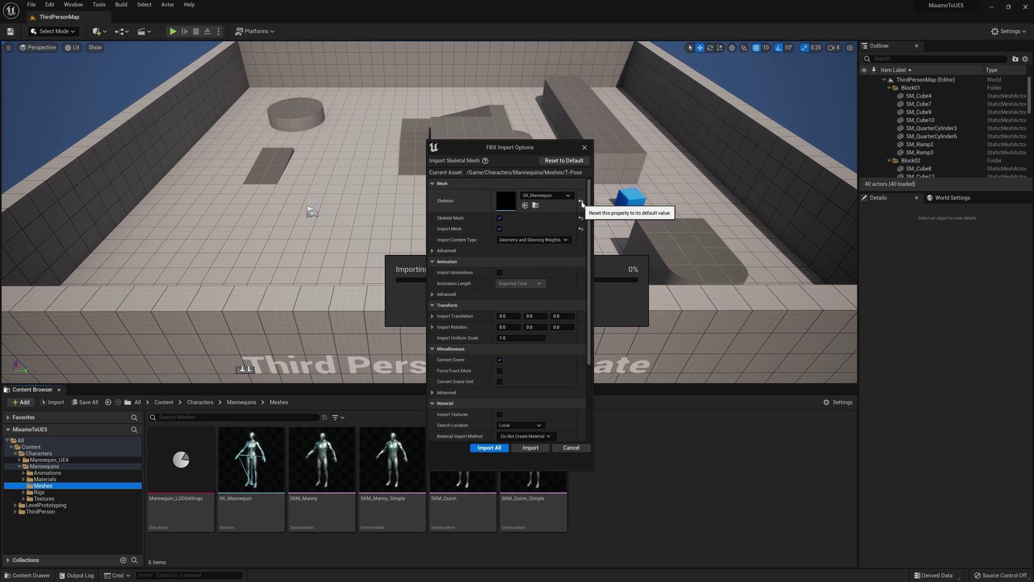
{"action": "scroll", "coordinate": [496, 344], "scroll_direction": "down", "scroll_amount": 3}
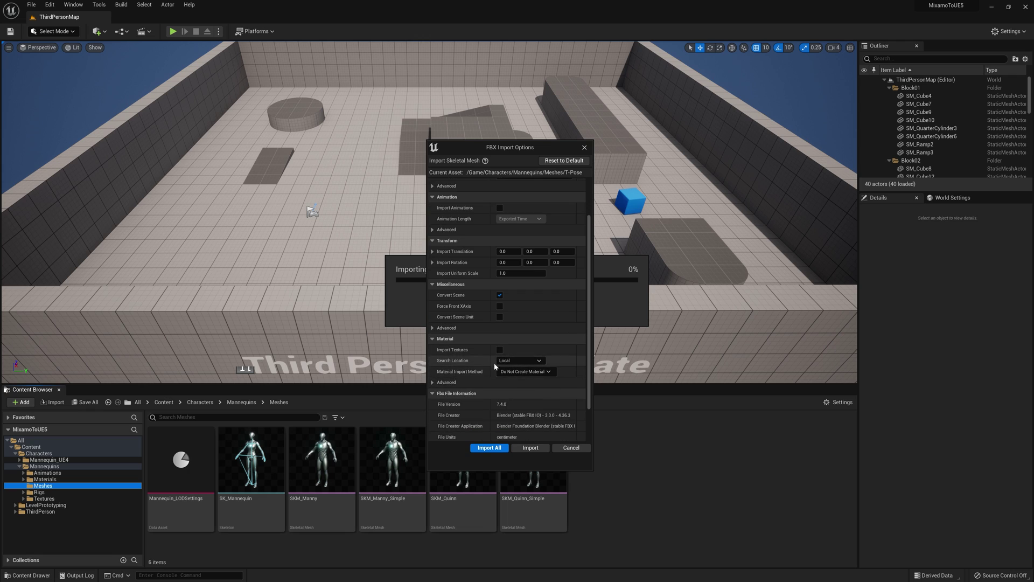
{"action": "scroll", "coordinate": [485, 384], "scroll_direction": "up", "scroll_amount": 3}
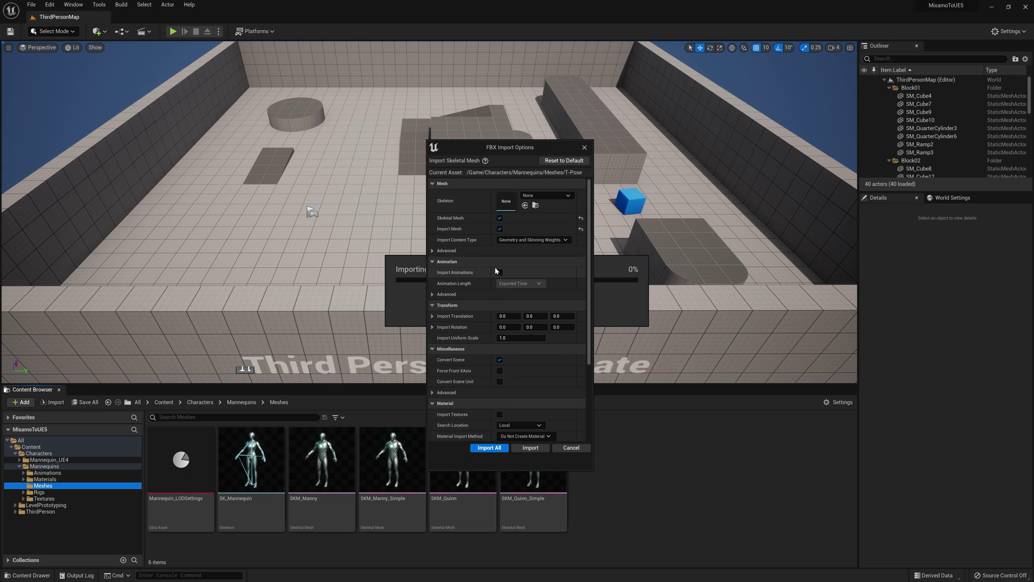
Enable Use T0 As Ref Pose in the advanced mesh options and import T-Pose.fbx.
{"action": "left_click", "coordinate": [433, 251]}
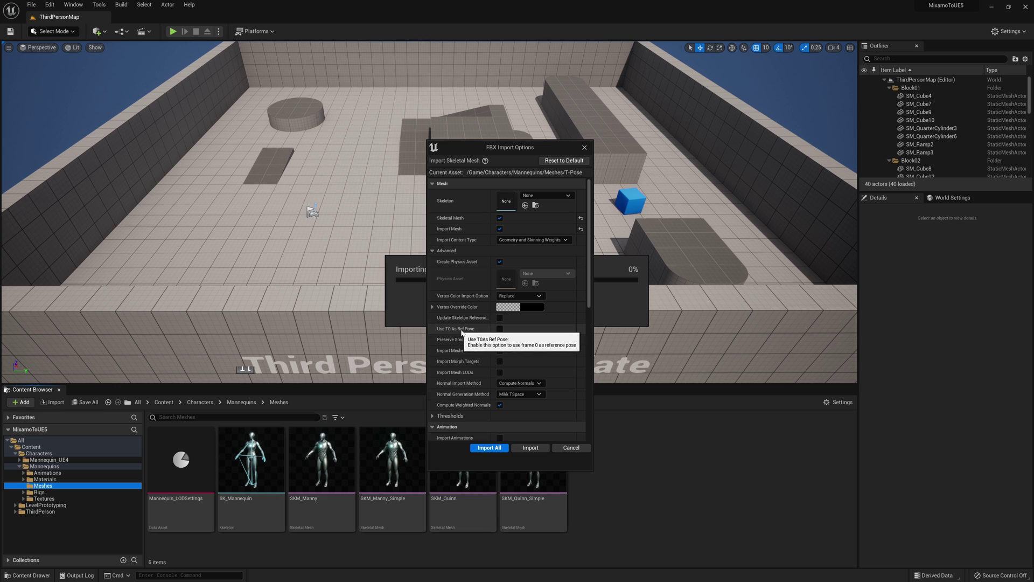
{"action": "left_click", "coordinate": [500, 329]}
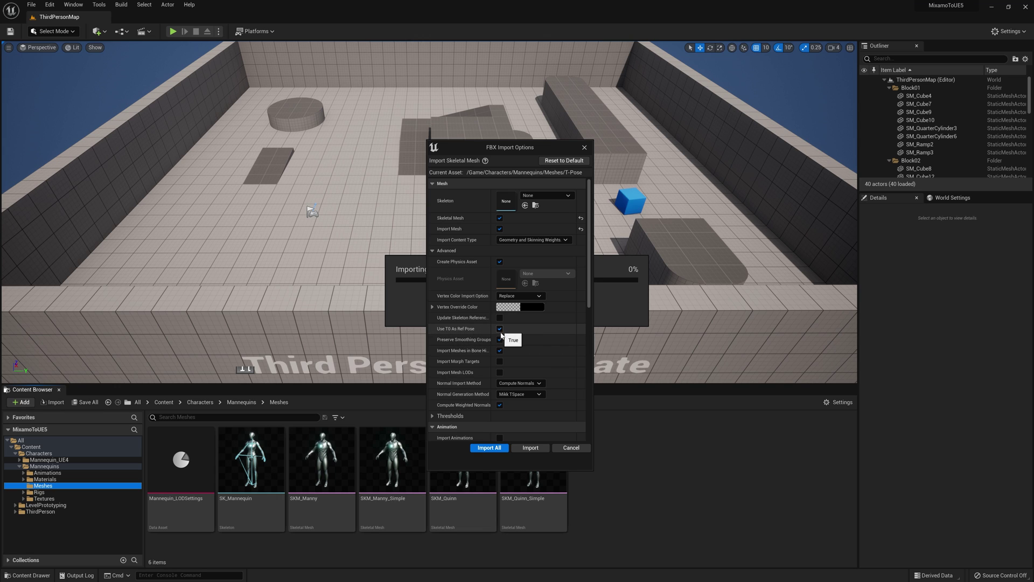
{"action": "left_click", "coordinate": [490, 447]}
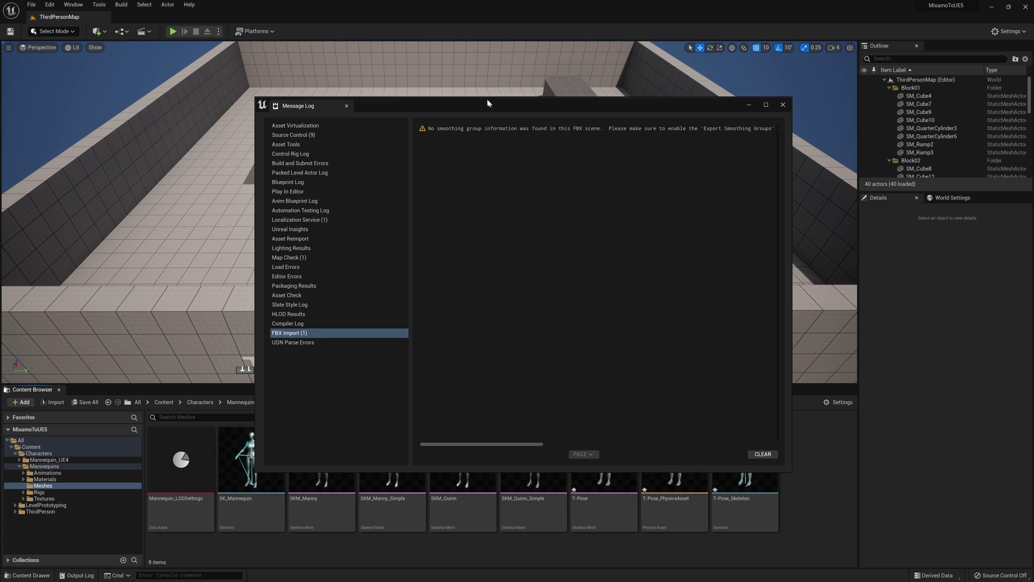
{"action": "left_click_drag", "start_coordinate": [488, 106], "coordinate": [435, 76]}
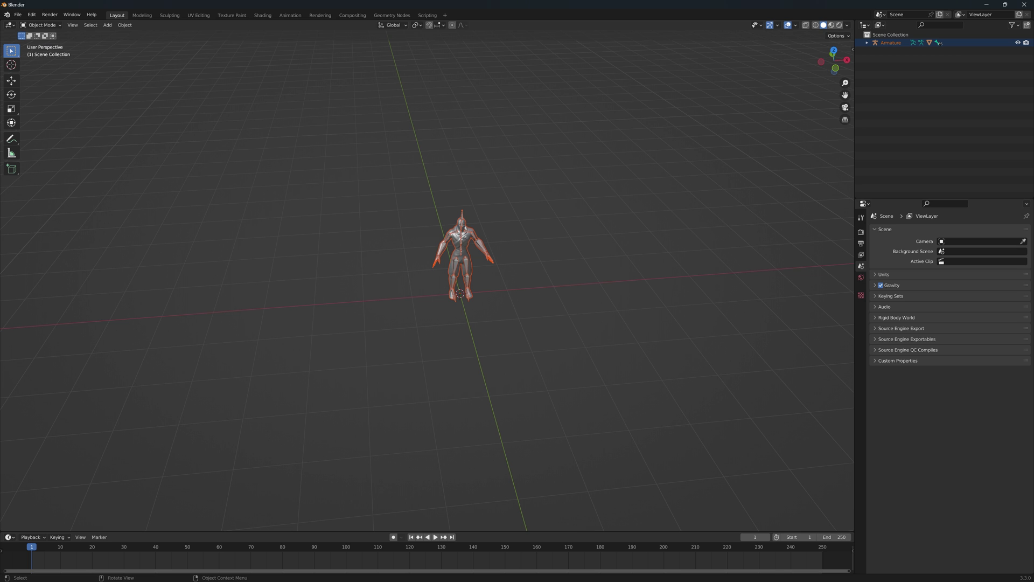
In Blender, examine the Geometry smoothing options in the FBX export settings, keep Normals Only, and cancel the export.
{"action": "left_click", "coordinate": [18, 15]}
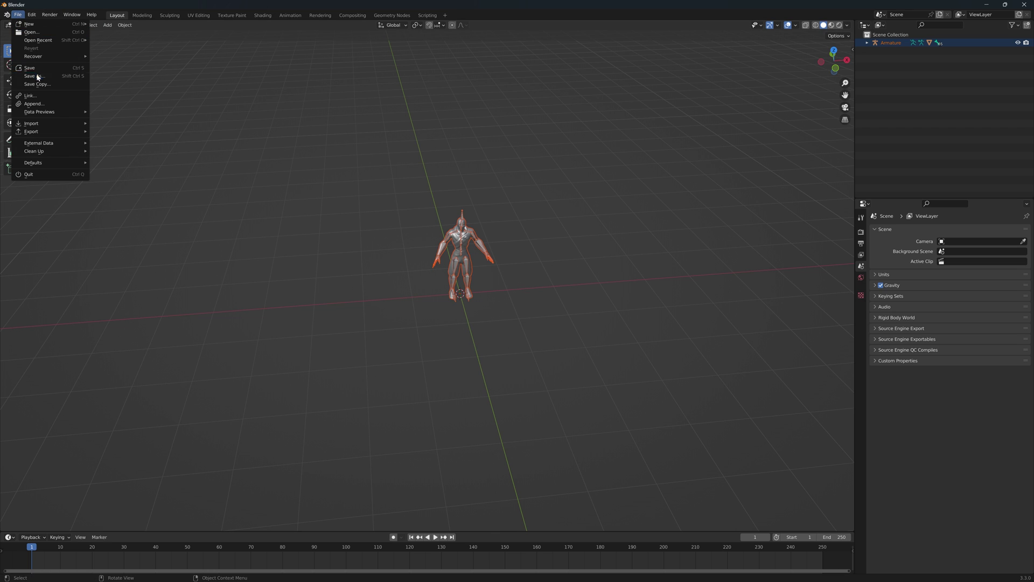
{"action": "mouse_move", "coordinate": [41, 134]}
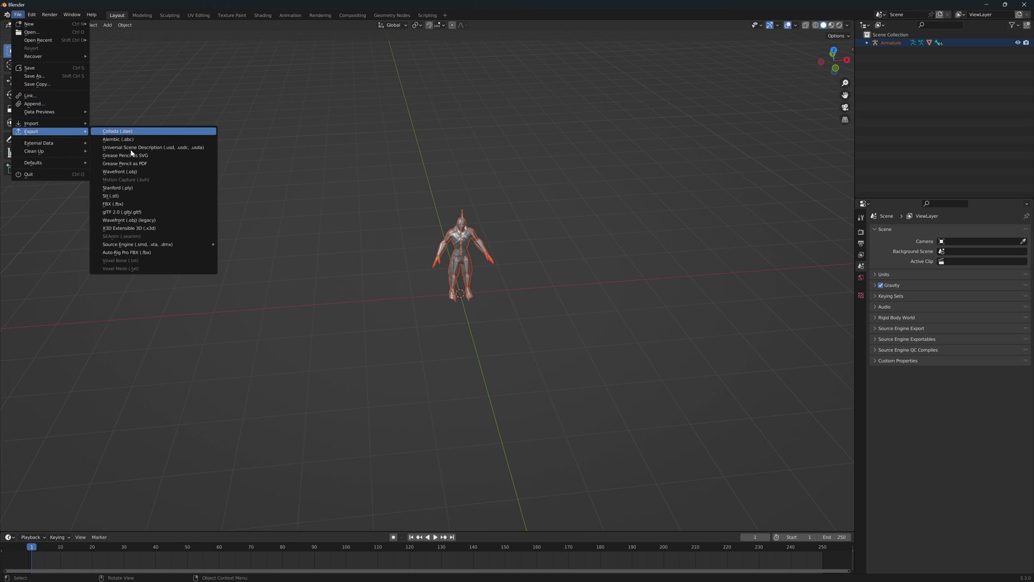
{"action": "left_click", "coordinate": [131, 204]}
{"action": "scroll", "coordinate": [687, 336], "scroll_direction": "down", "scroll_amount": 3}
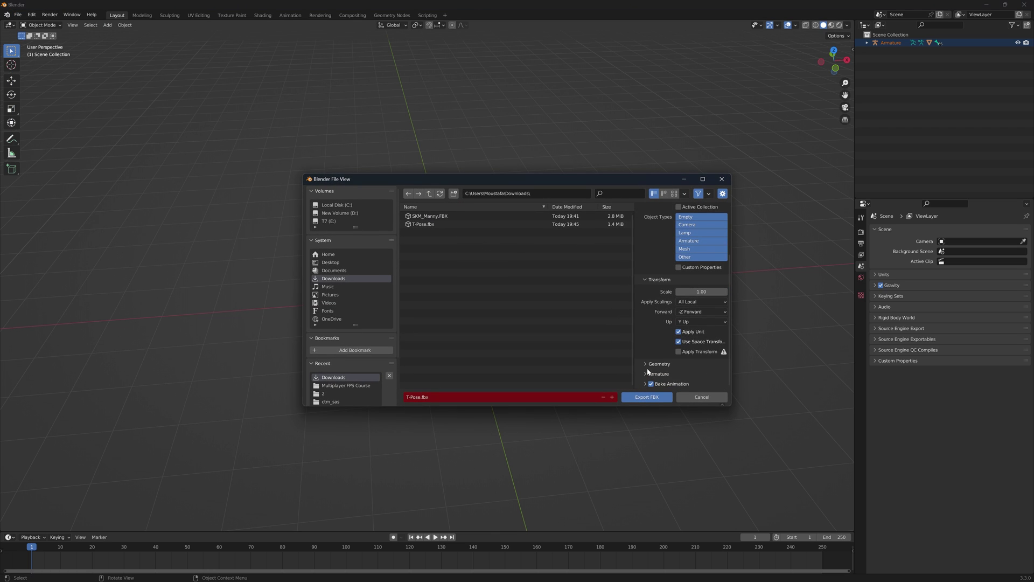
{"action": "left_click", "coordinate": [649, 365]}
{"action": "scroll", "coordinate": [664, 366], "scroll_direction": "down", "scroll_amount": 2}
{"action": "left_click", "coordinate": [695, 332]}
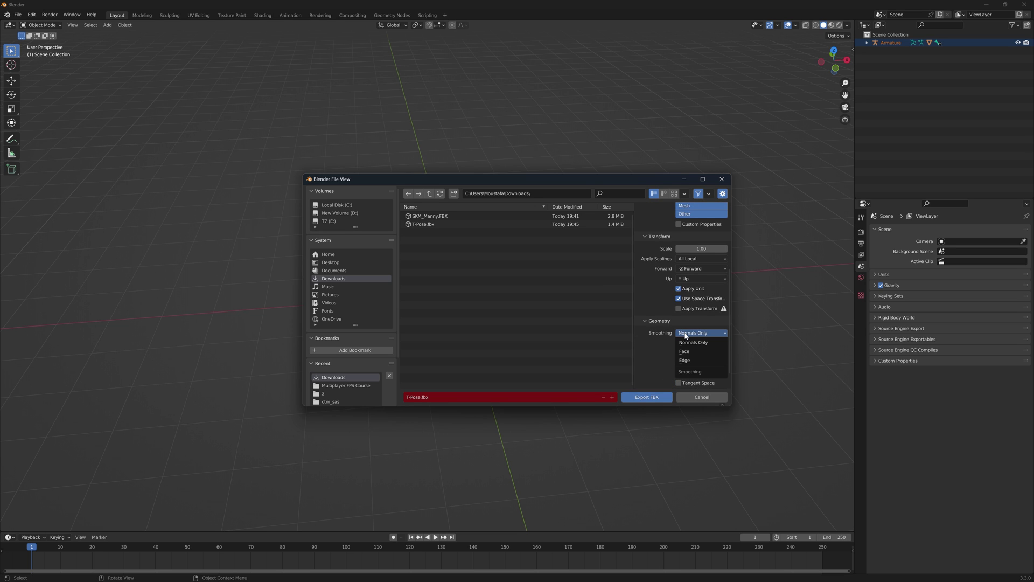
{"action": "left_click", "coordinate": [693, 340]}
{"action": "left_click", "coordinate": [692, 397]}
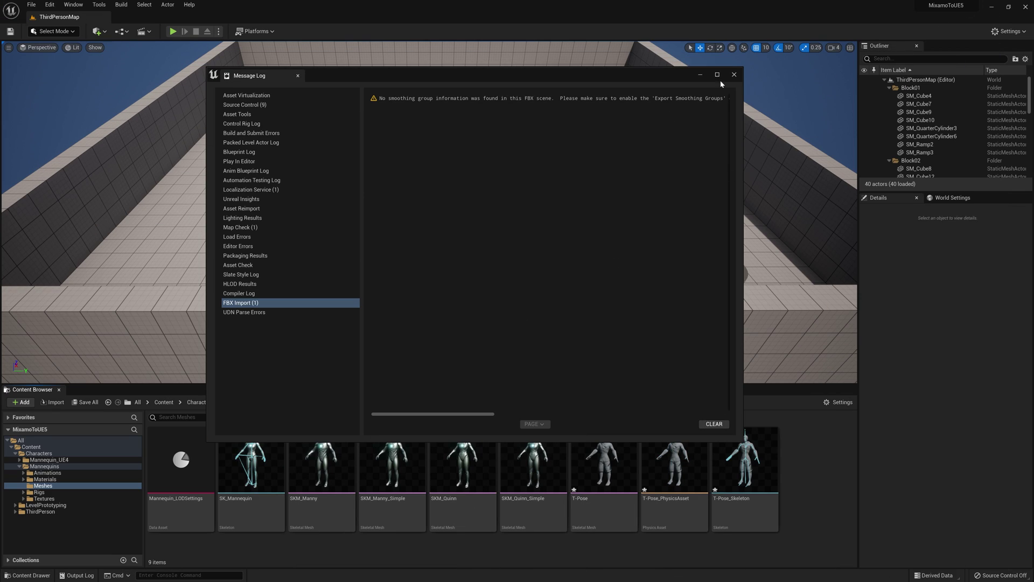
In Unreal, close the message log and create an IK Rig named IK_Mixamo from the T-Pose skeletal mesh in Meshes.
{"action": "left_click", "coordinate": [734, 74]}
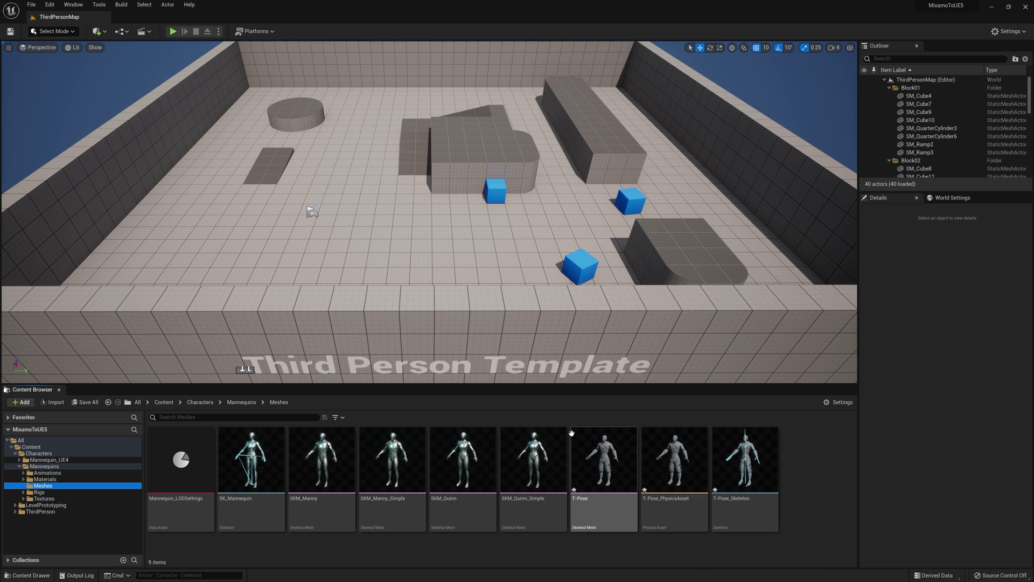
{"action": "left_click", "coordinate": [789, 475]}
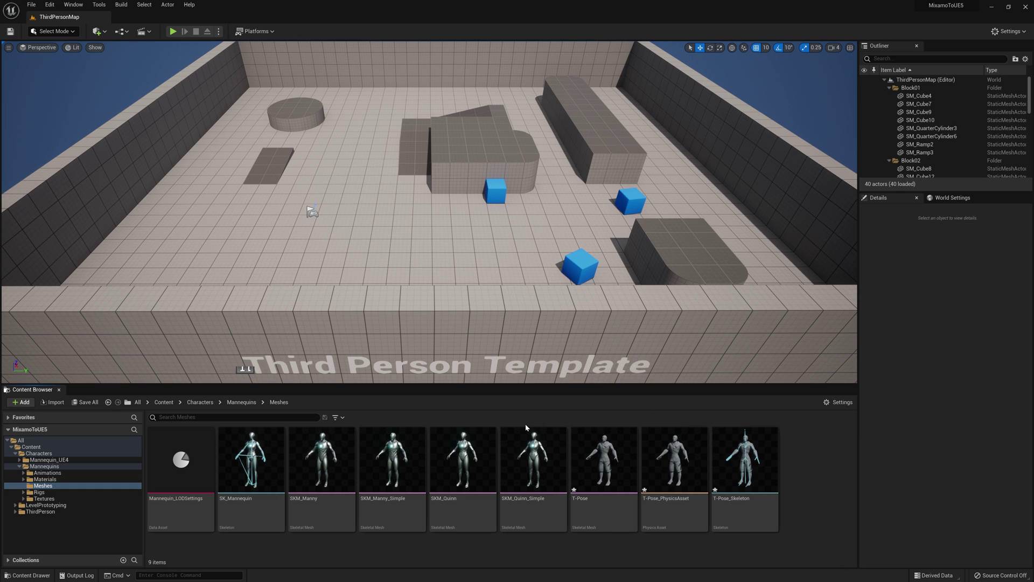
{"action": "right_click", "coordinate": [794, 451]}
{"action": "mouse_move", "coordinate": [819, 315]}
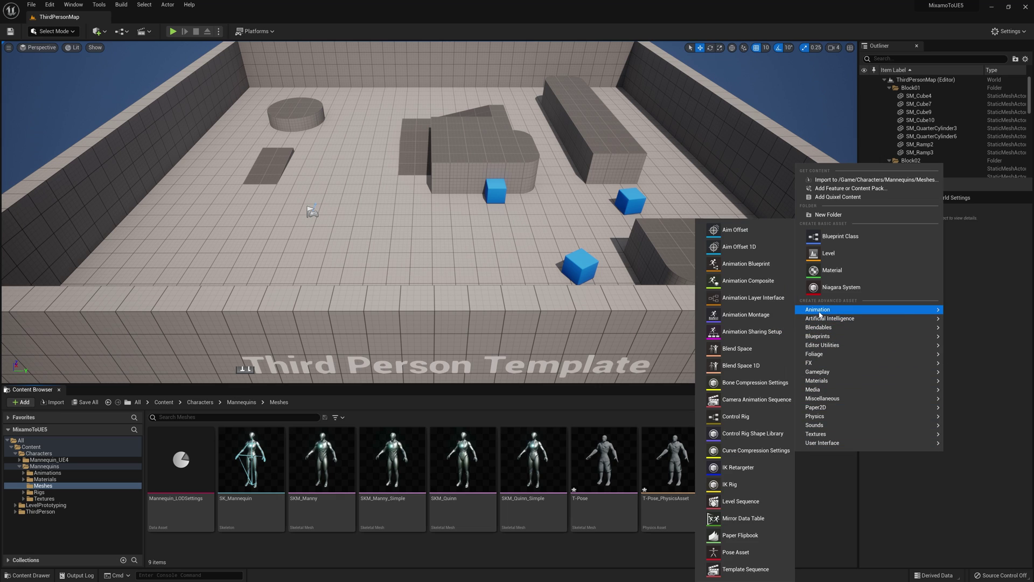
{"action": "left_click", "coordinate": [730, 489]}
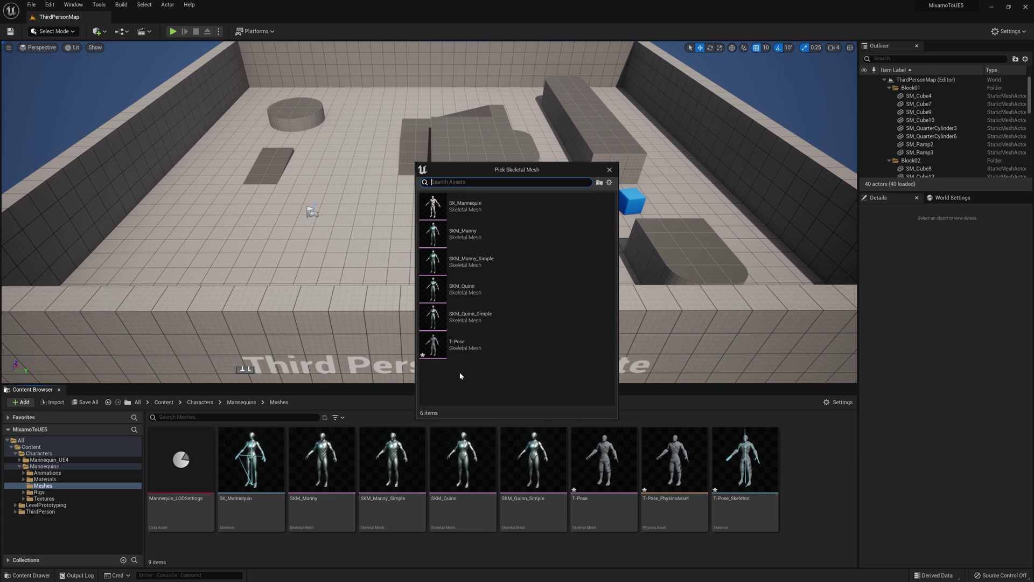
{"action": "left_click", "coordinate": [458, 345]}
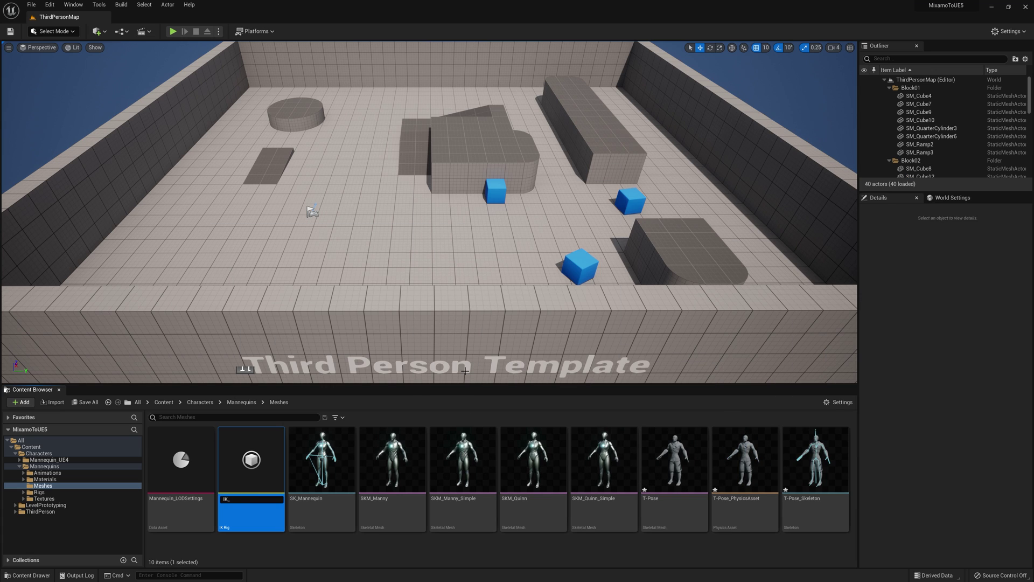
{"action": "type", "text": "IK_Mixa"}
{"action": "key", "text": "Return"}
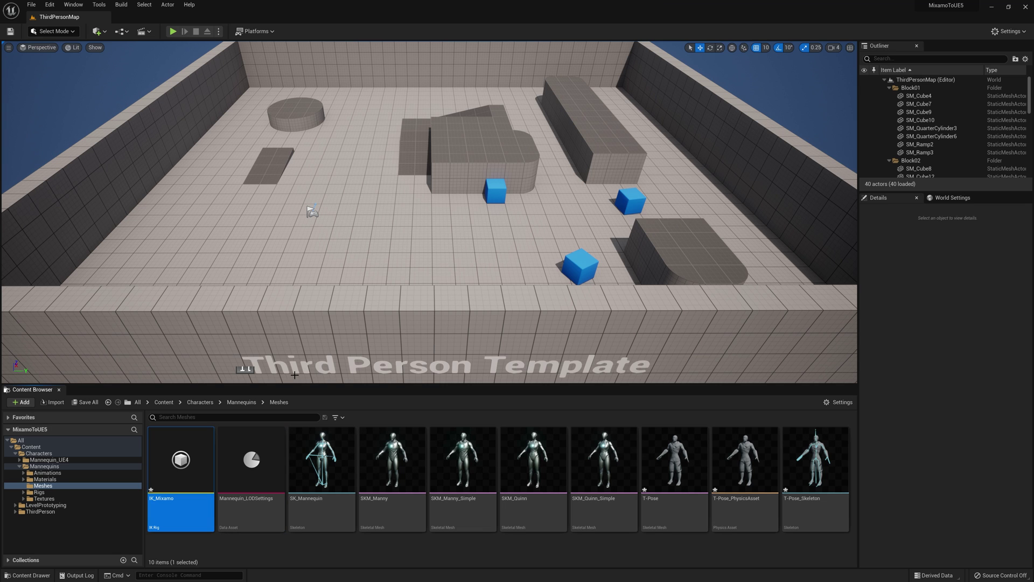
Open the IK_Mixamo rig and add six new retarget chains.
{"action": "double_click", "coordinate": [179, 470]}
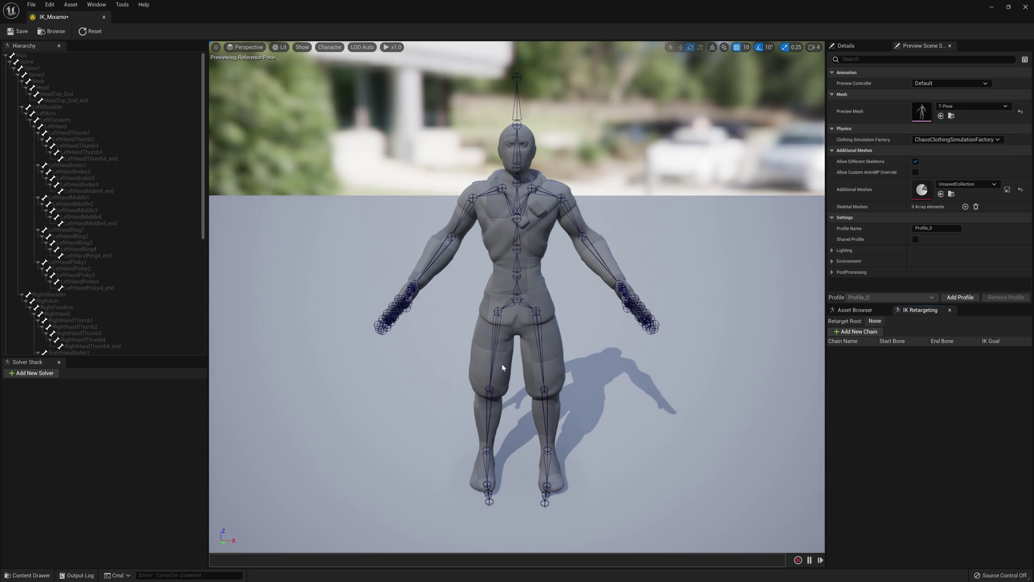
{"action": "left_click", "coordinate": [862, 332]}
{"action": "left_click", "coordinate": [863, 332]}
{"action": "left_click", "coordinate": [862, 332]}
{"action": "left_click", "coordinate": [862, 332]}
{"action": "left_click", "coordinate": [862, 333]}
{"action": "left_click", "coordinate": [862, 332]}
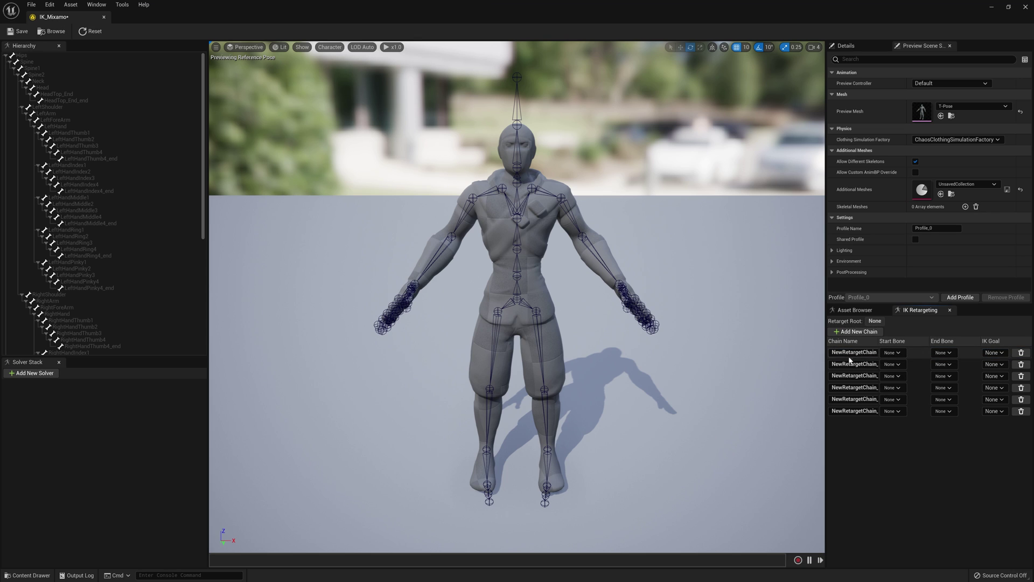
Rename the first three retarget chains head, arm_l and arm_r.
{"action": "left_click", "coordinate": [851, 353]}
{"action": "type", "text": "head"}
{"action": "left_click", "coordinate": [855, 364]}
{"action": "type", "text": "arm_"}
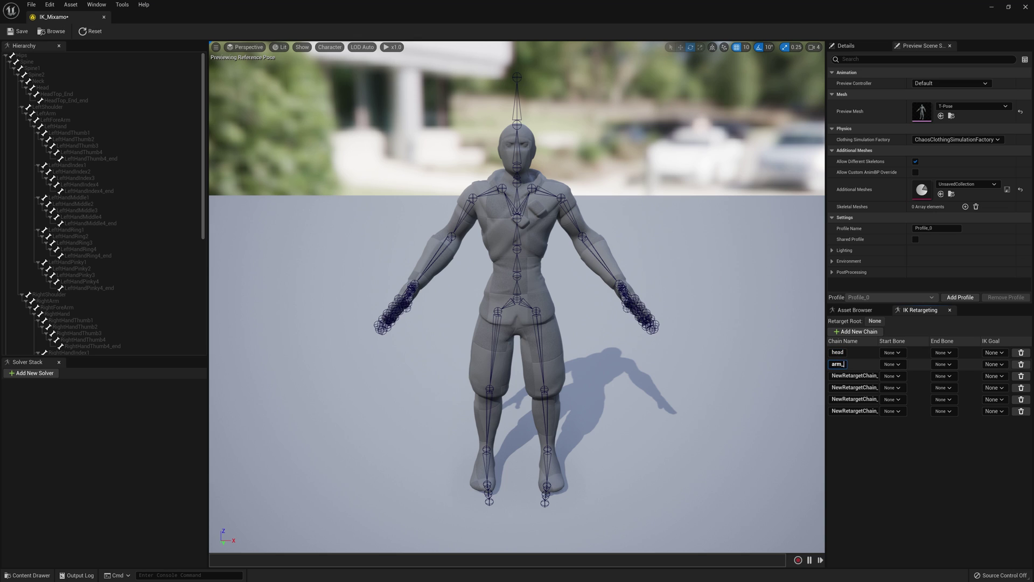
{"action": "type", "text": "l"}
{"action": "key", "text": "Return"}
{"action": "left_click", "coordinate": [853, 376]}
{"action": "type", "text": "arm_r"}
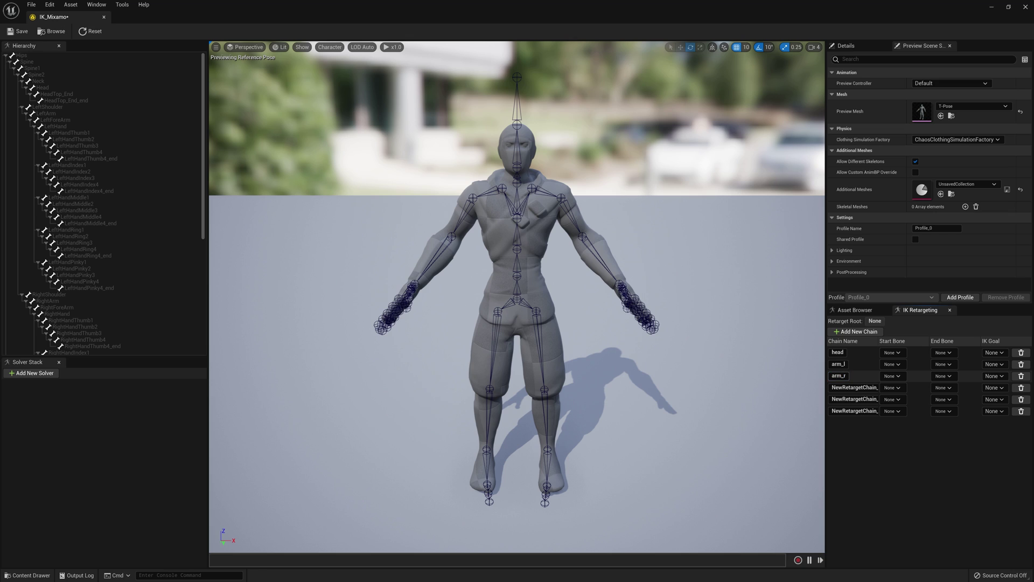
{"action": "key", "text": "Return"}
Rename the remaining three retarget chains leg_l, leg_r and spine.
{"action": "left_click", "coordinate": [854, 388]}
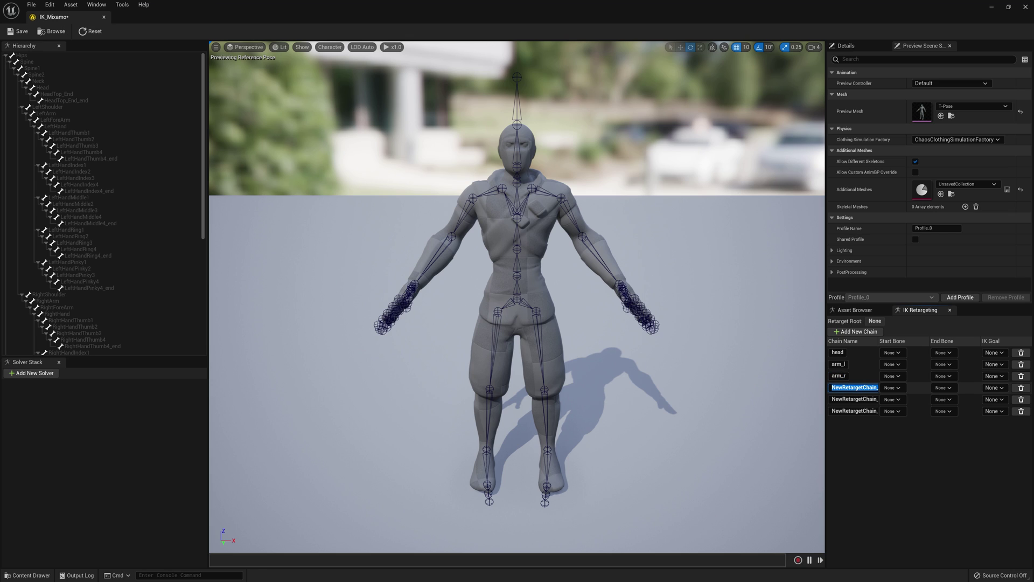
{"action": "type", "text": "leg_l"}
{"action": "key", "text": "Return"}
{"action": "left_click", "coordinate": [853, 399]}
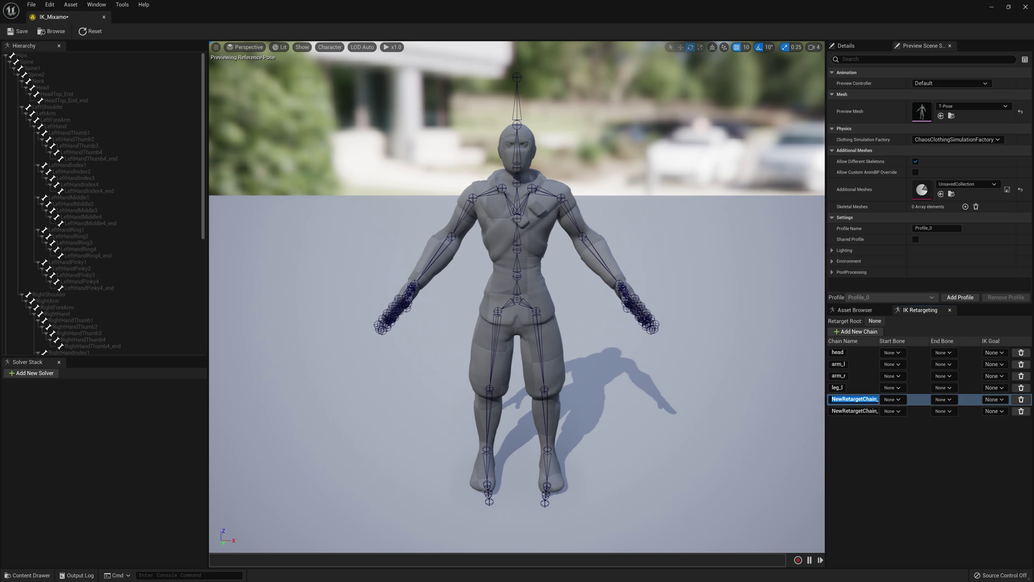
{"action": "type", "text": "leg_r"}
{"action": "key", "text": "Return"}
{"action": "left_click", "coordinate": [853, 411]}
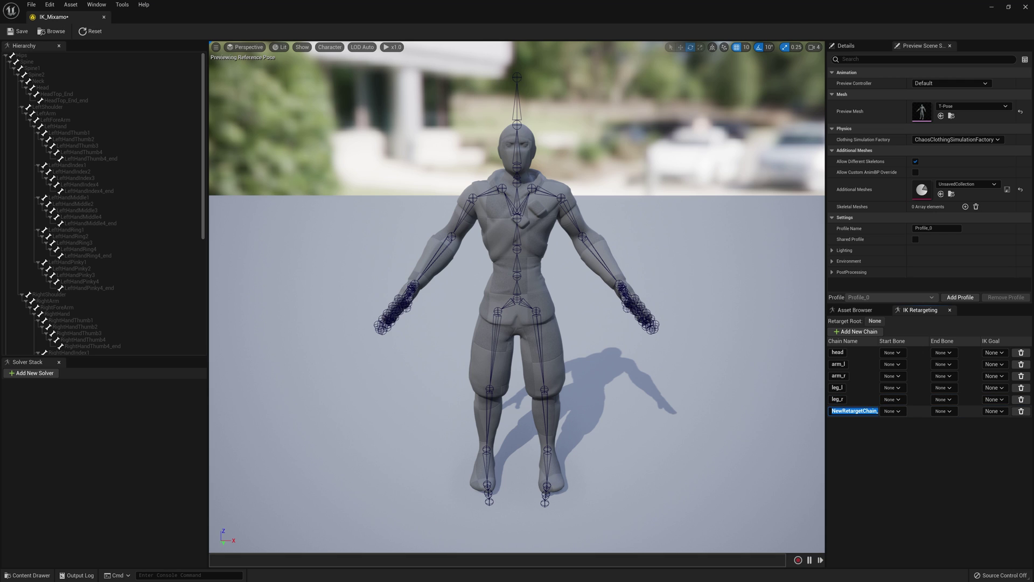
{"action": "type", "text": "spine"}
{"action": "key", "text": "Return"}
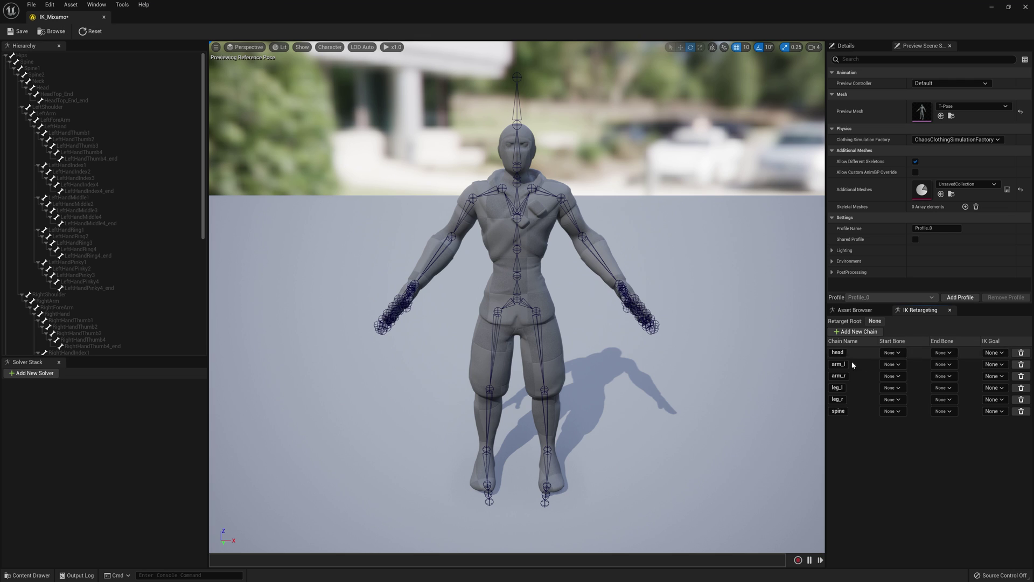
Set the head chain's start bone to Neck and its end bone to Head.
{"action": "left_click", "coordinate": [521, 181]}
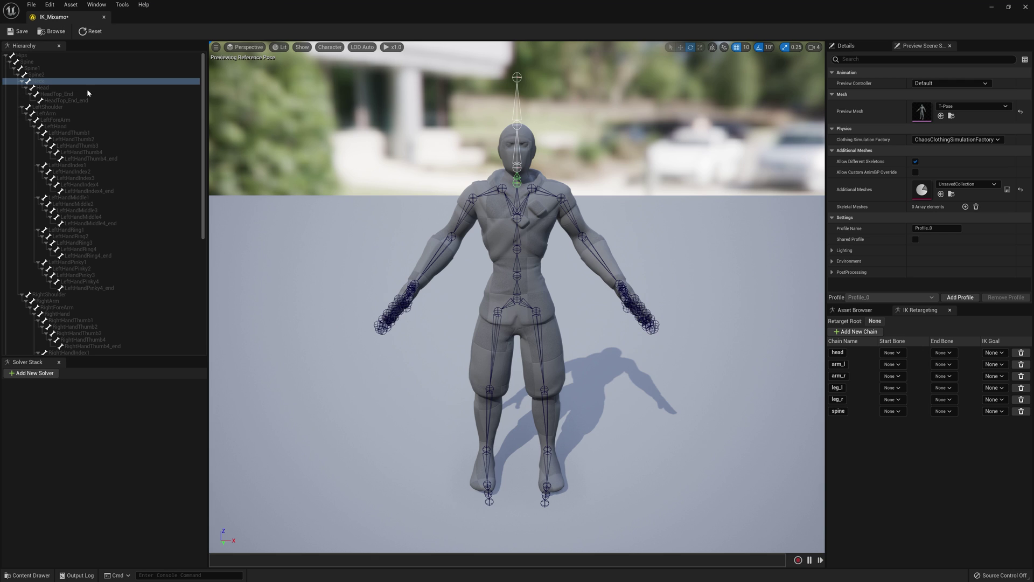
{"action": "left_click", "coordinate": [891, 353]}
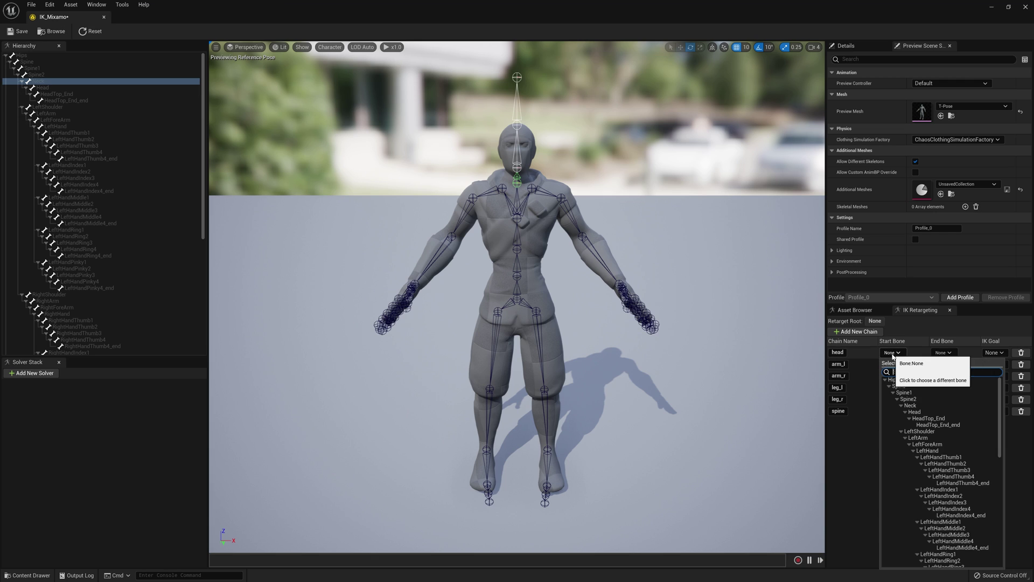
{"action": "type", "text": "neck"}
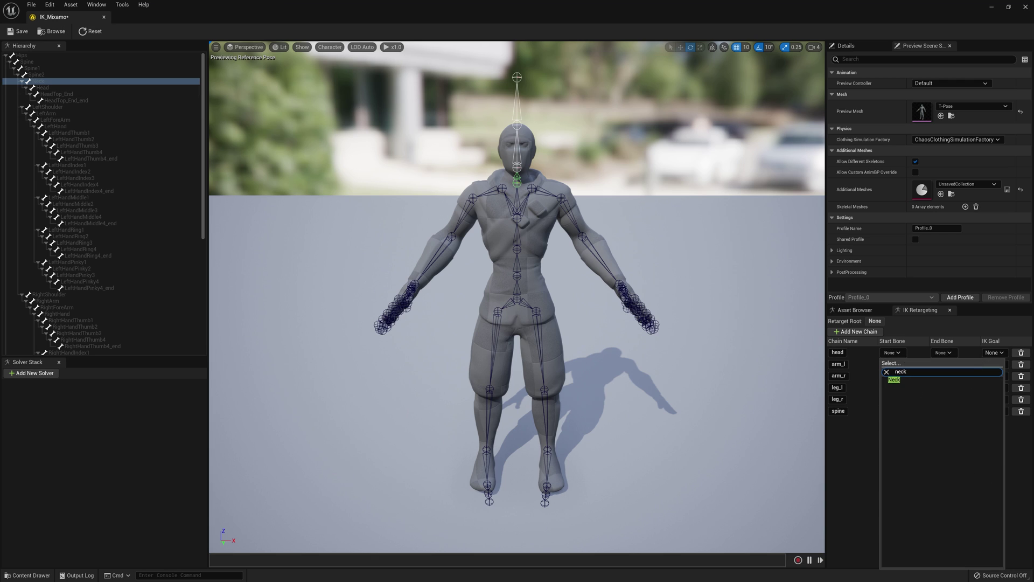
{"action": "left_click", "coordinate": [894, 379]}
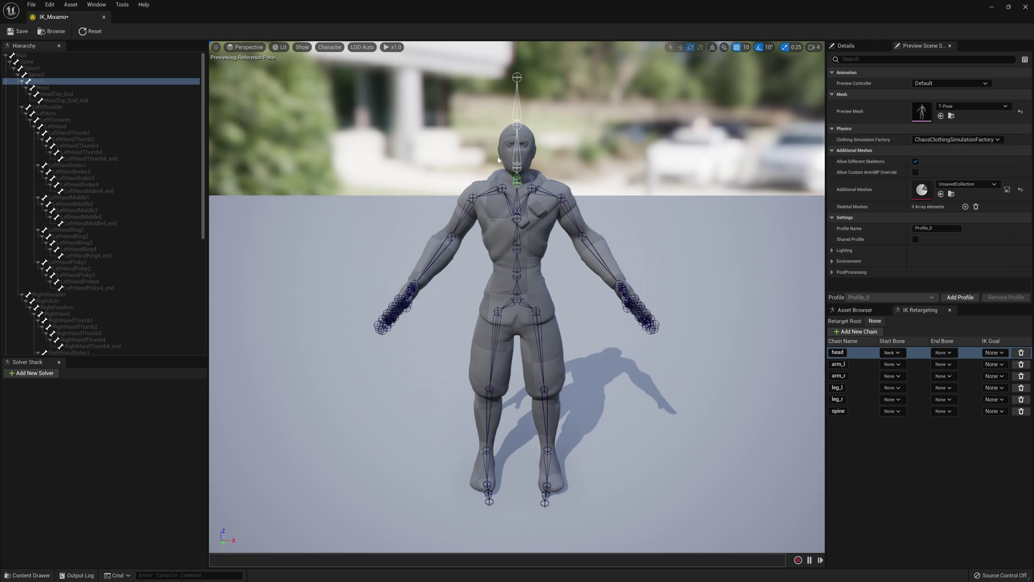
{"action": "left_click", "coordinate": [515, 141]}
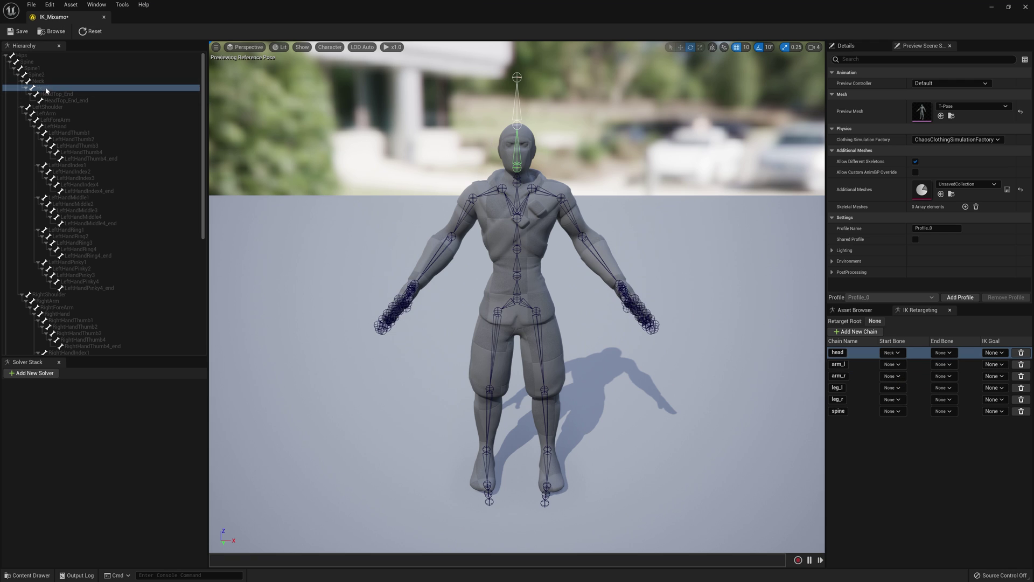
{"action": "left_click", "coordinate": [948, 353]}
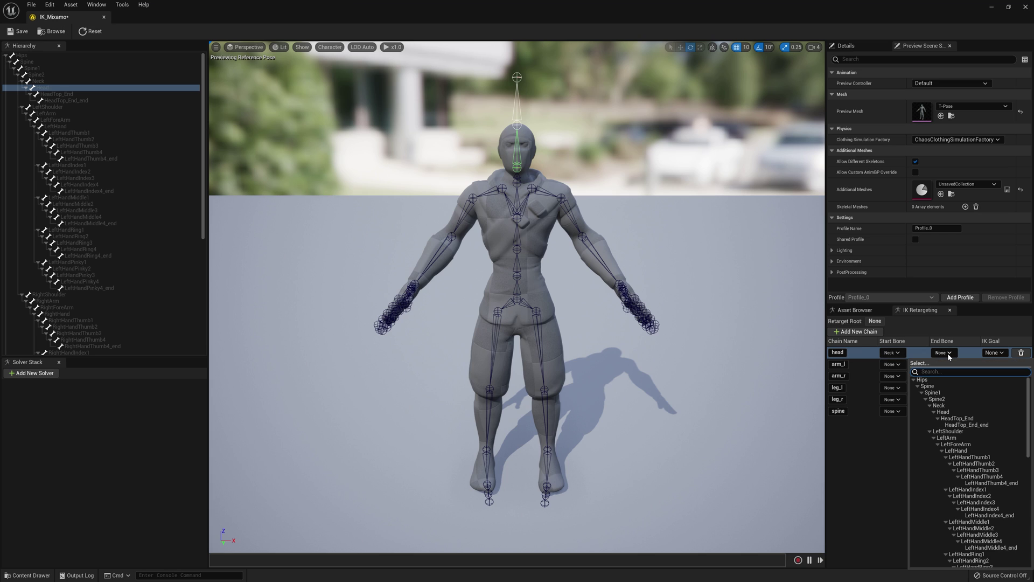
{"action": "type", "text": "head"}
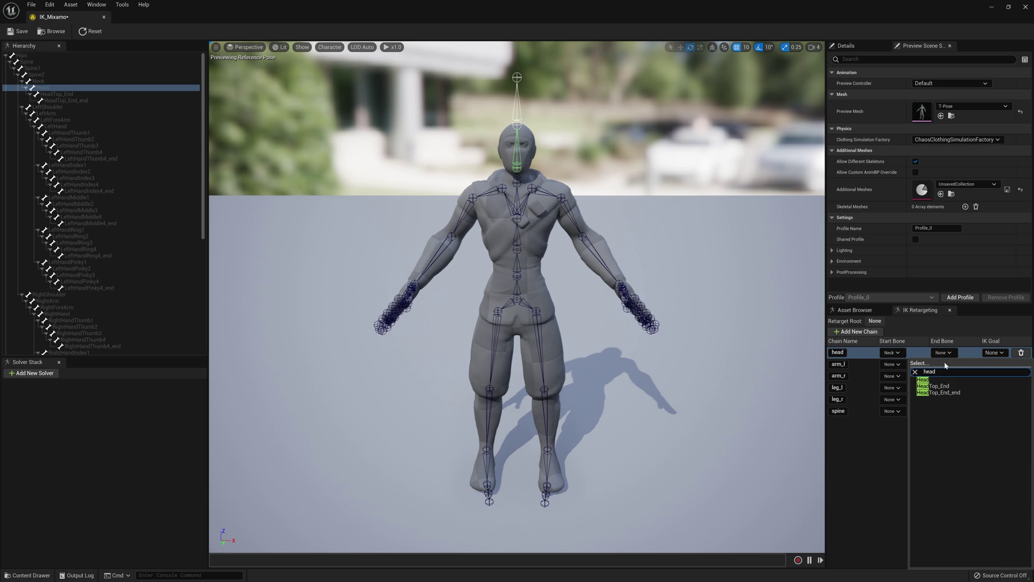
{"action": "left_click", "coordinate": [926, 380]}
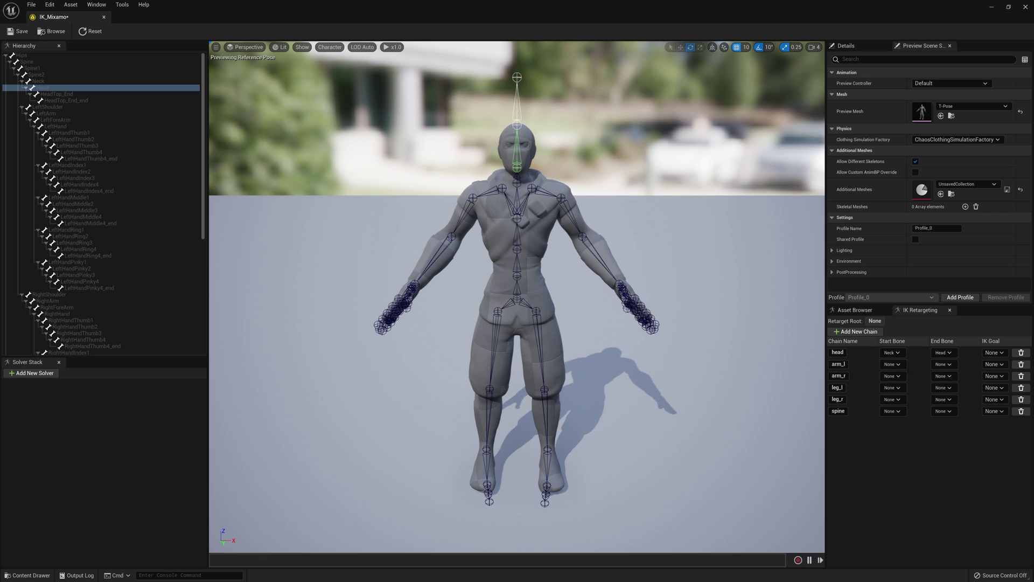
Set the arm_l chain's start bone to LeftShoulder and its end bone to LeftHand.
{"action": "left_click", "coordinate": [532, 188]}
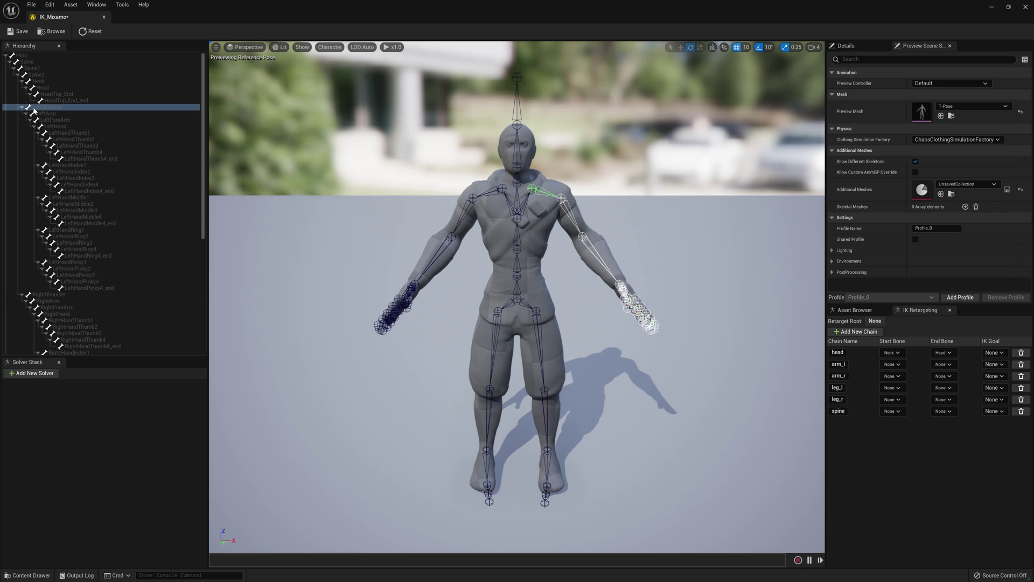
{"action": "left_click", "coordinate": [891, 365]}
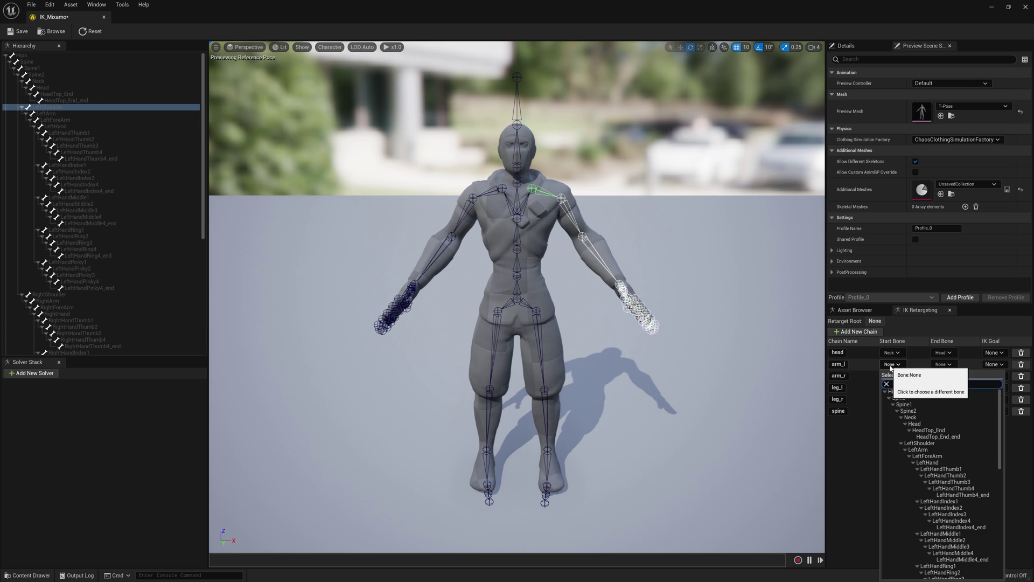
{"action": "type", "text": "shoulder"}
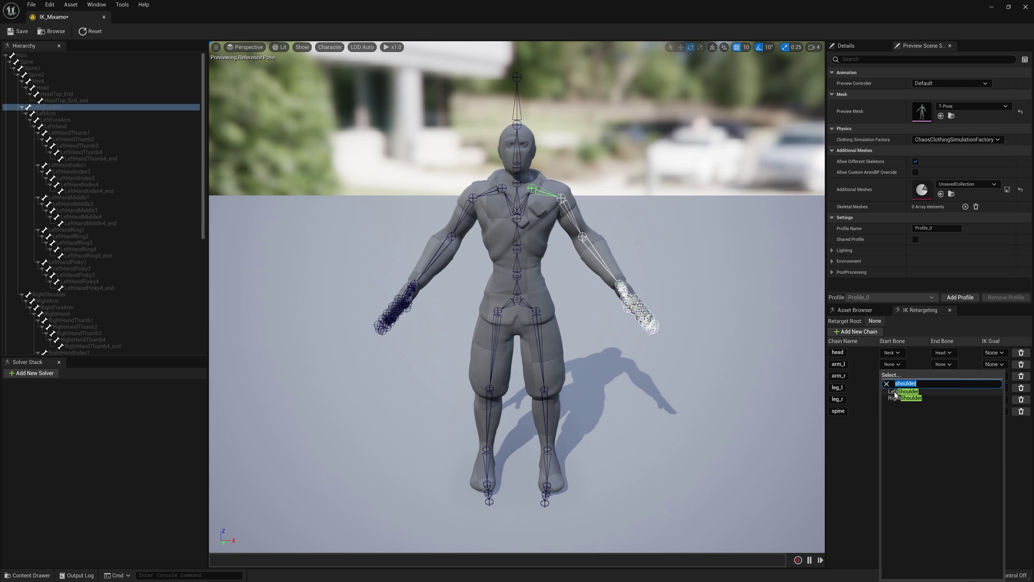
{"action": "left_click", "coordinate": [903, 391]}
{"action": "left_click", "coordinate": [622, 286]}
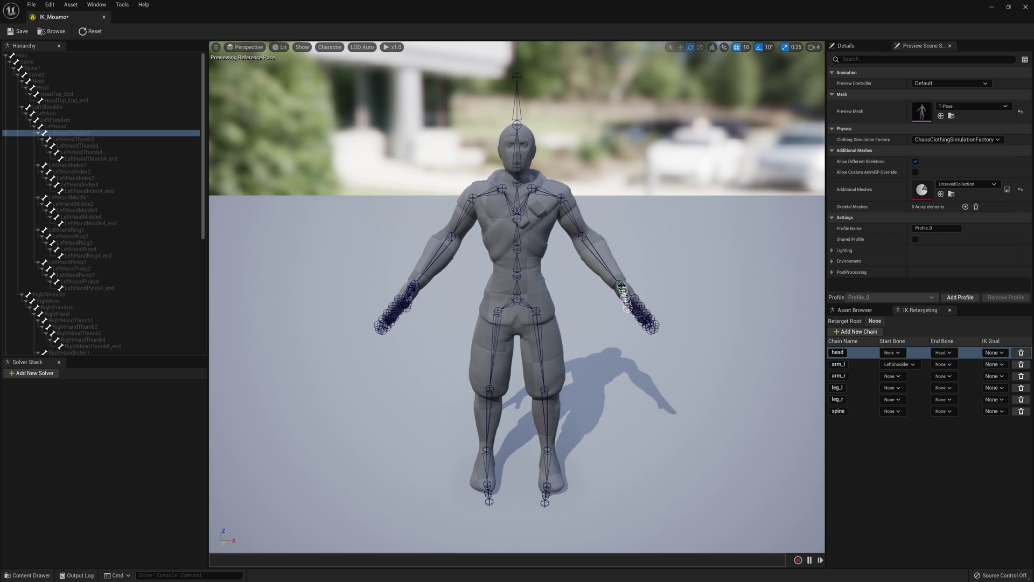
{"action": "left_click", "coordinate": [622, 288]}
{"action": "right_click_drag", "start_coordinate": [623, 288], "coordinate": [530, 294]}
{"action": "left_click", "coordinate": [554, 298]}
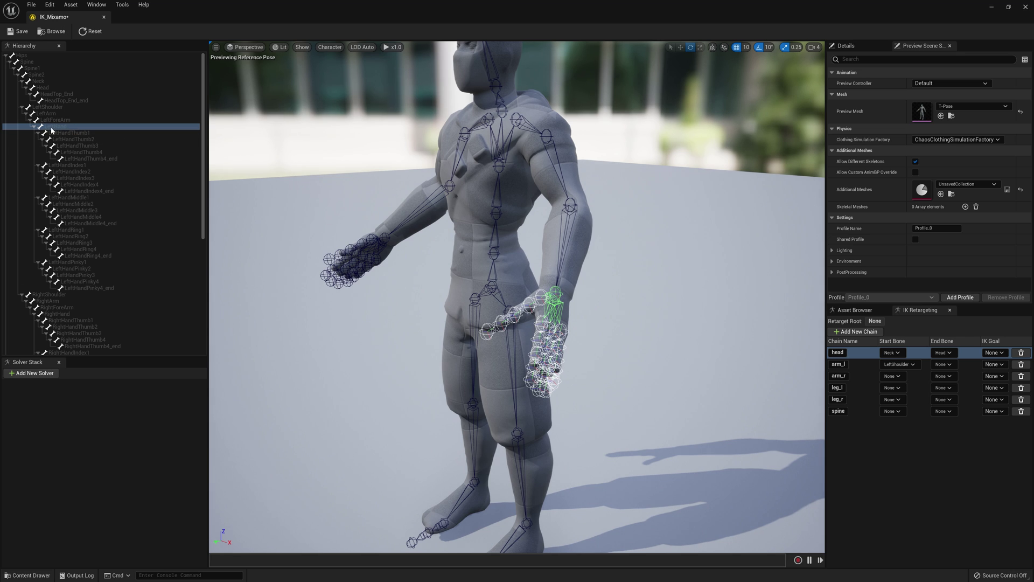
{"action": "left_click", "coordinate": [946, 364]}
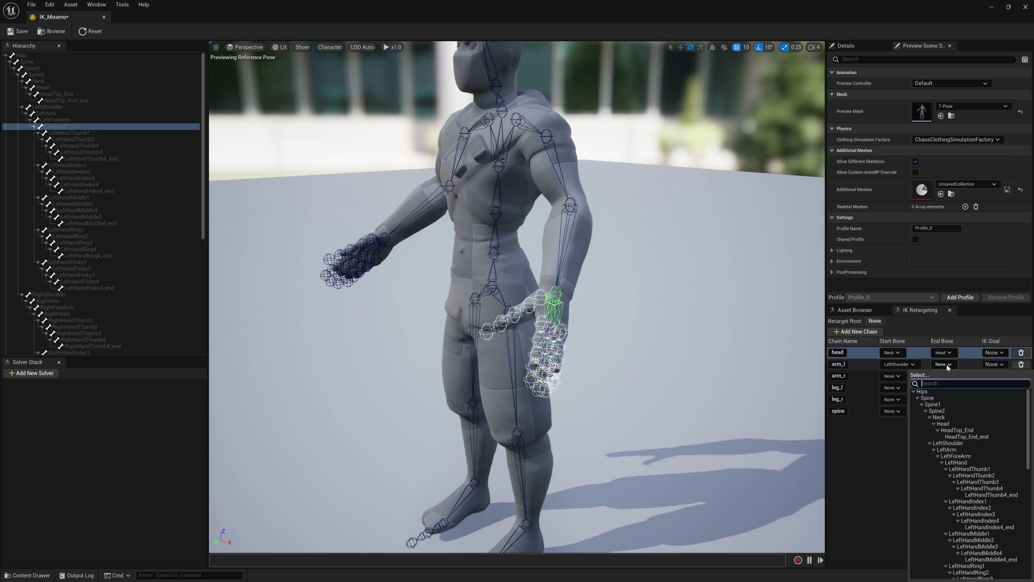
{"action": "type", "text": "lefthand"}
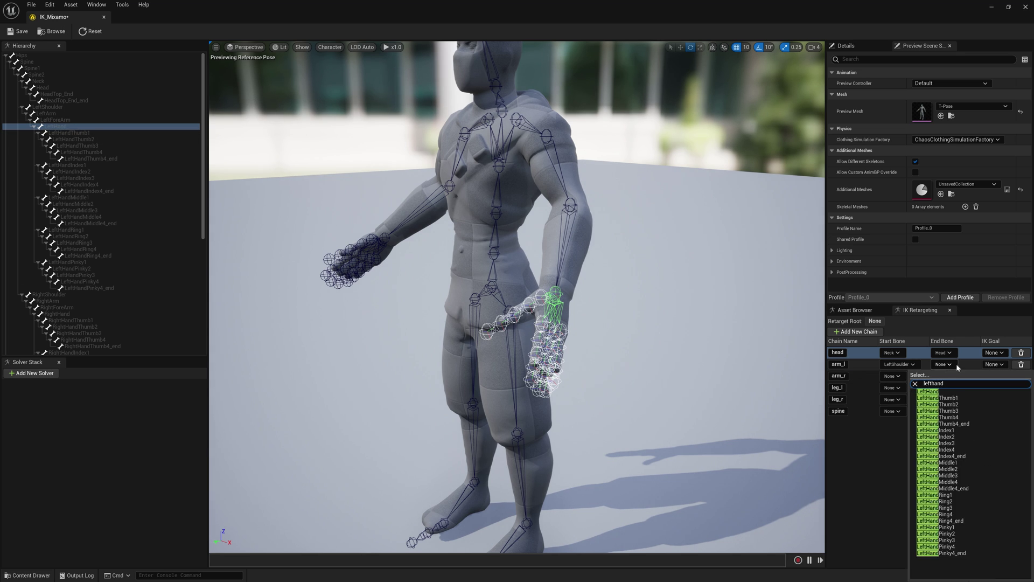
{"action": "left_click", "coordinate": [942, 393]}
Set the arm_r chain's start bone to RightShoulder and search its end bone choices for "right".
{"action": "right_click_drag", "start_coordinate": [701, 350], "coordinate": [786, 355]}
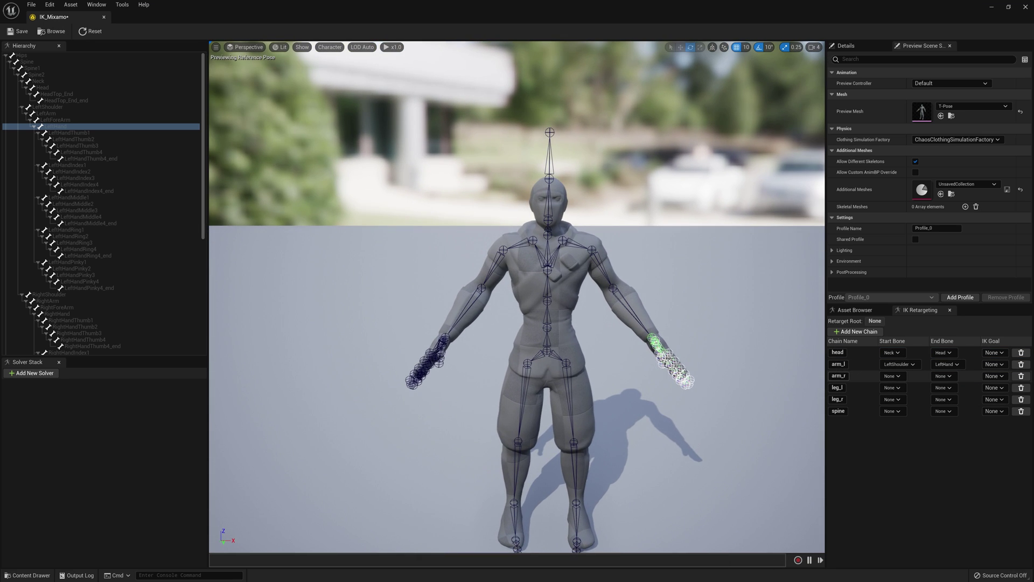
{"action": "left_click", "coordinate": [897, 376]}
{"action": "type", "text": "right"}
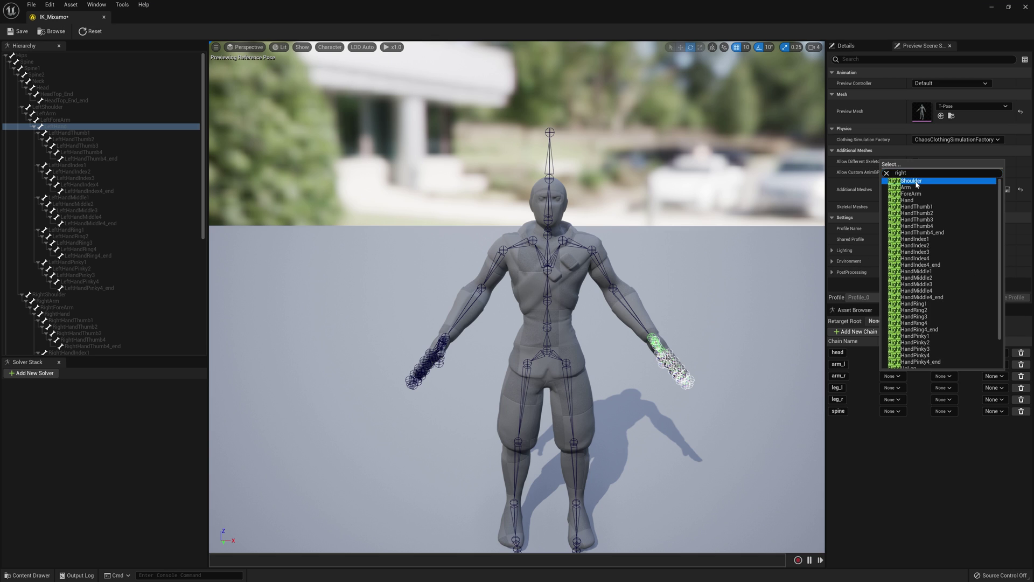
{"action": "left_click", "coordinate": [916, 181]}
{"action": "left_click", "coordinate": [523, 241]}
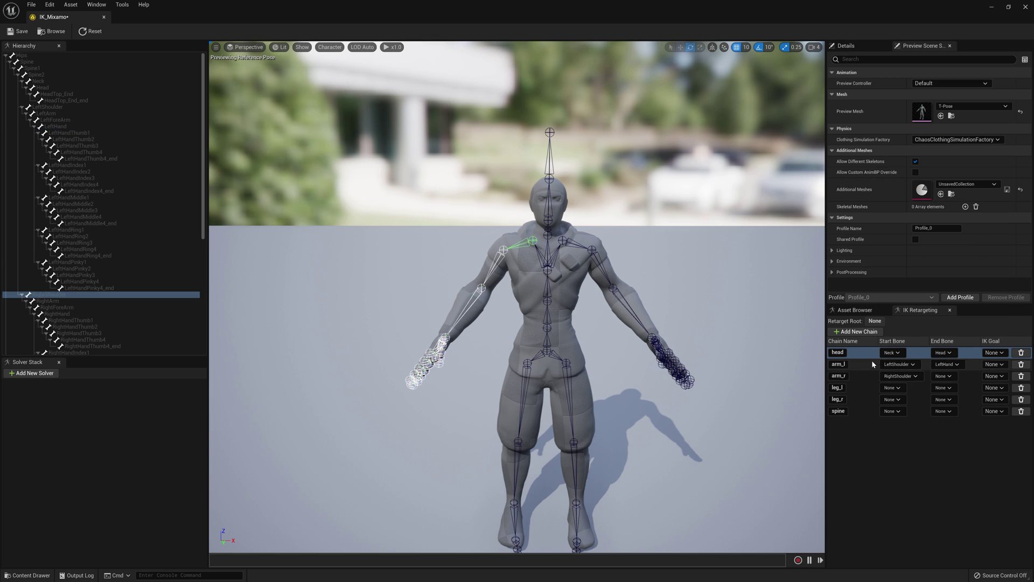
{"action": "left_click", "coordinate": [946, 376]}
{"action": "type", "text": "right"}
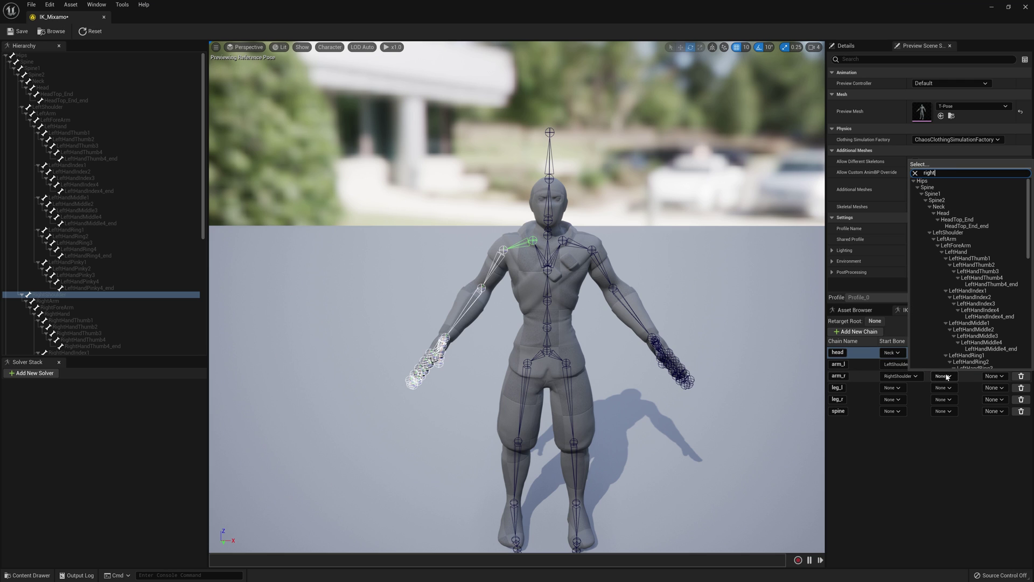
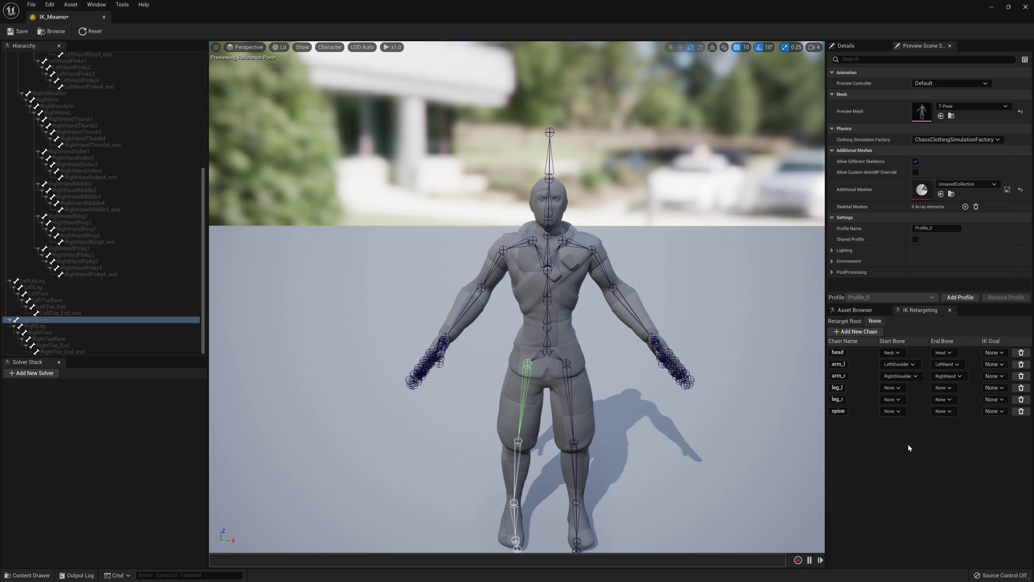
Set the start bone of the leg_l chain to LeftUpLeg and of the leg_r chain to RightUpLeg.
{"action": "left_click", "coordinate": [898, 388]}
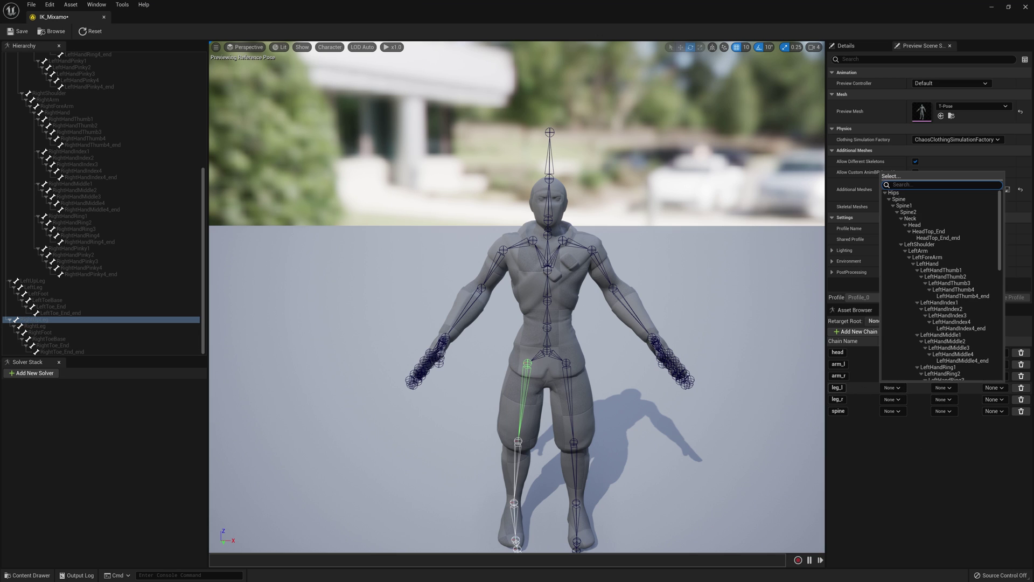
{"action": "type", "text": "leftup"}
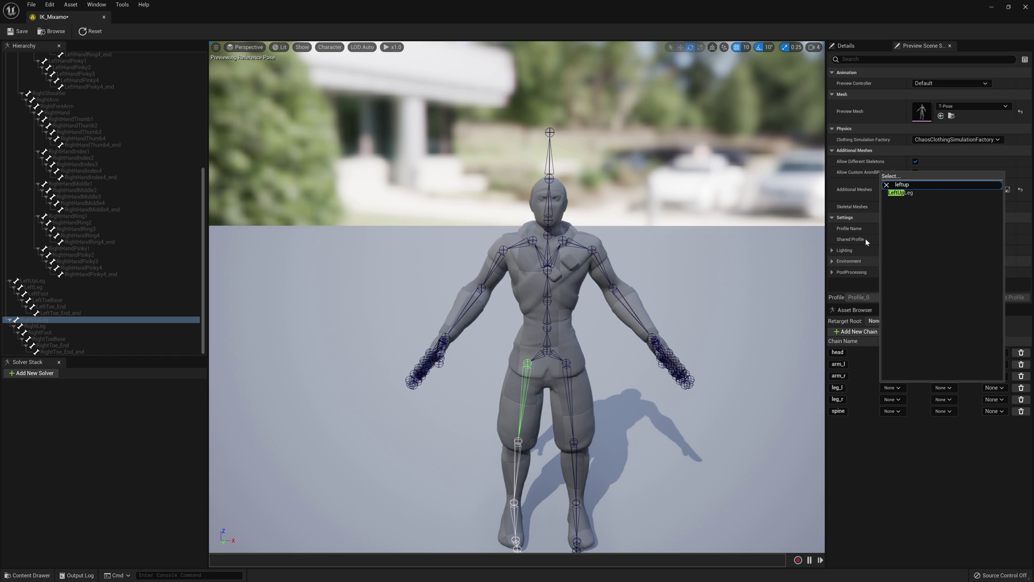
{"action": "left_click", "coordinate": [901, 193]}
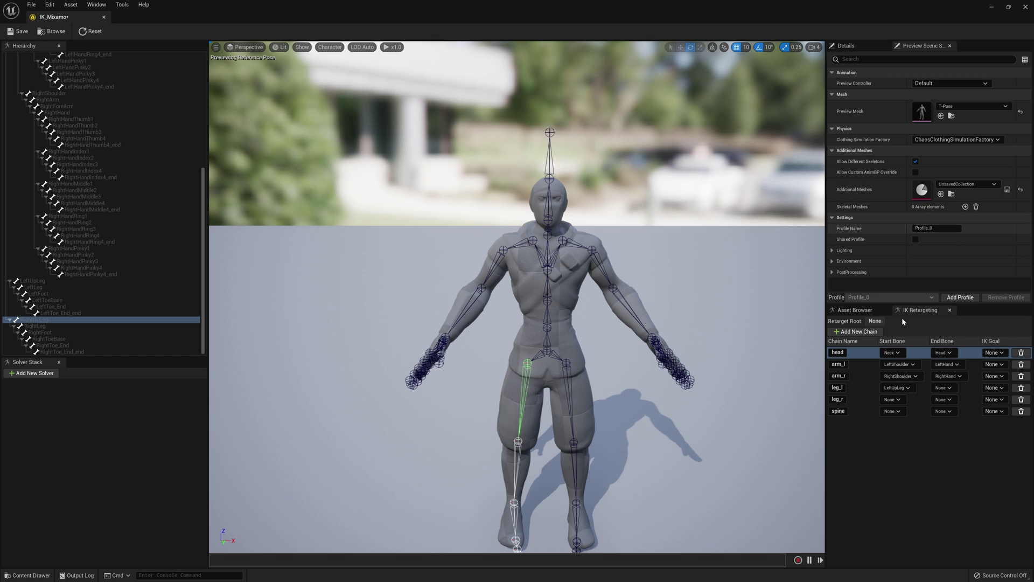
{"action": "left_click", "coordinate": [892, 399]}
{"action": "type", "text": "rig"}
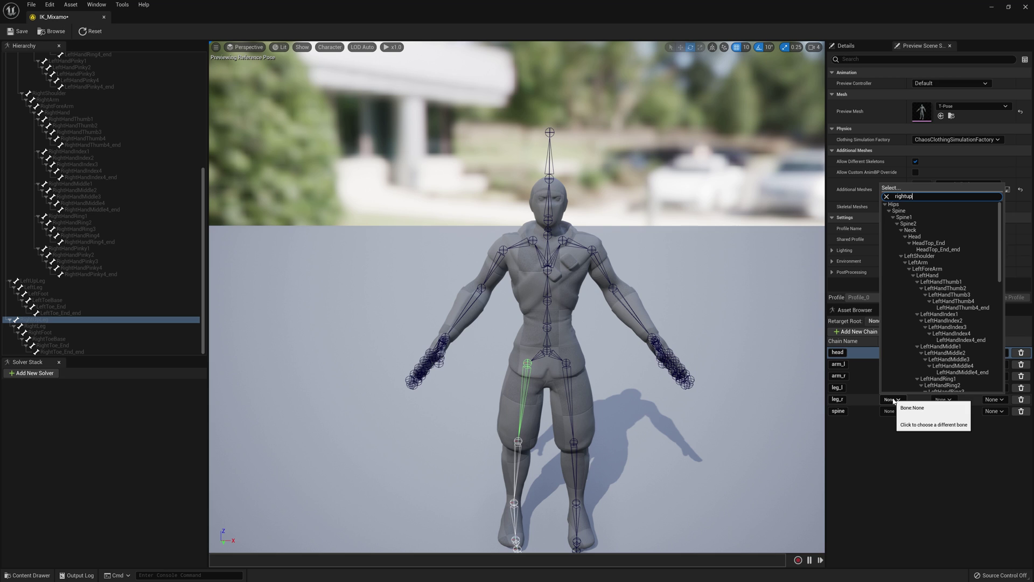
{"action": "type", "text": "htup"}
{"action": "left_click", "coordinate": [900, 204]}
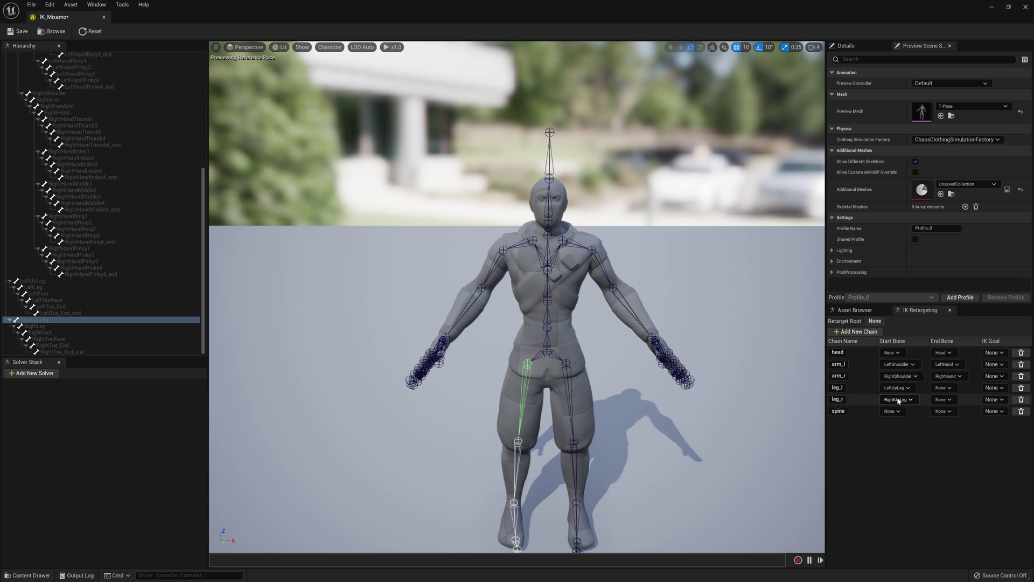
Set the end bone of the leg_r chain to RightFoot and of the leg_l chain to LeftFoot.
{"action": "right_click_drag", "start_coordinate": [533, 464], "coordinate": [535, 485]}
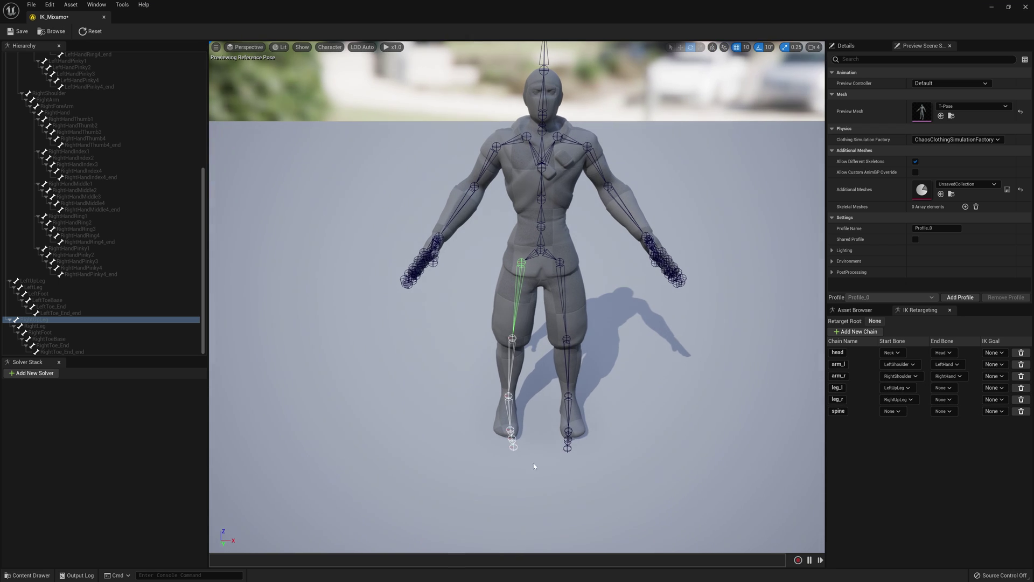
{"action": "left_click", "coordinate": [509, 410]}
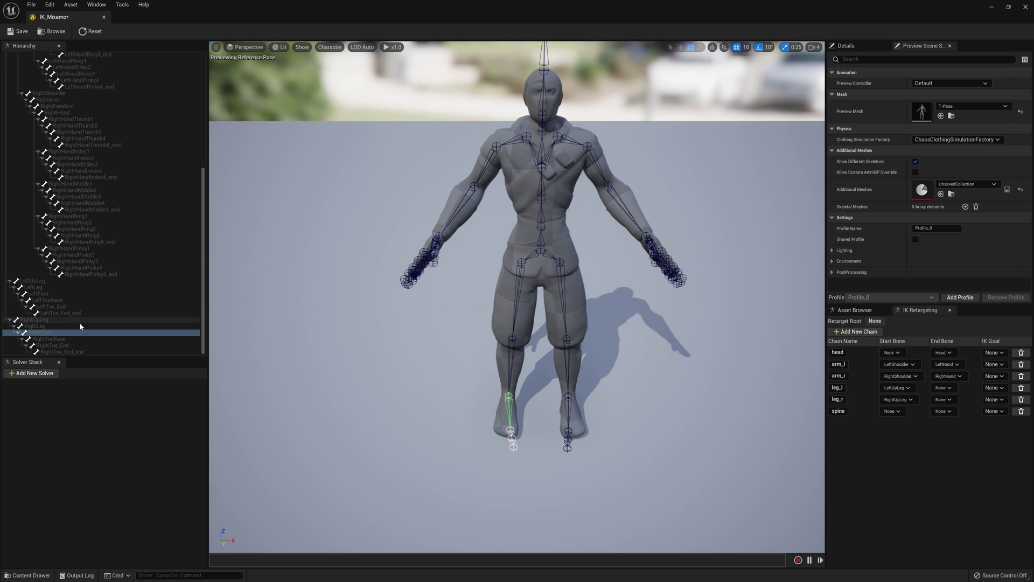
{"action": "left_click", "coordinate": [942, 399]}
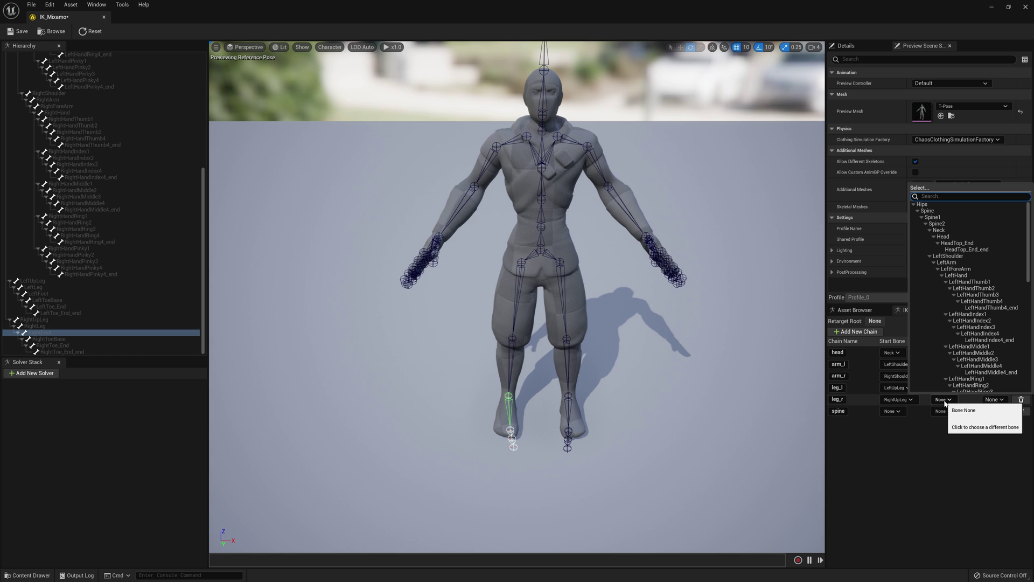
{"action": "type", "text": "rightfoot"}
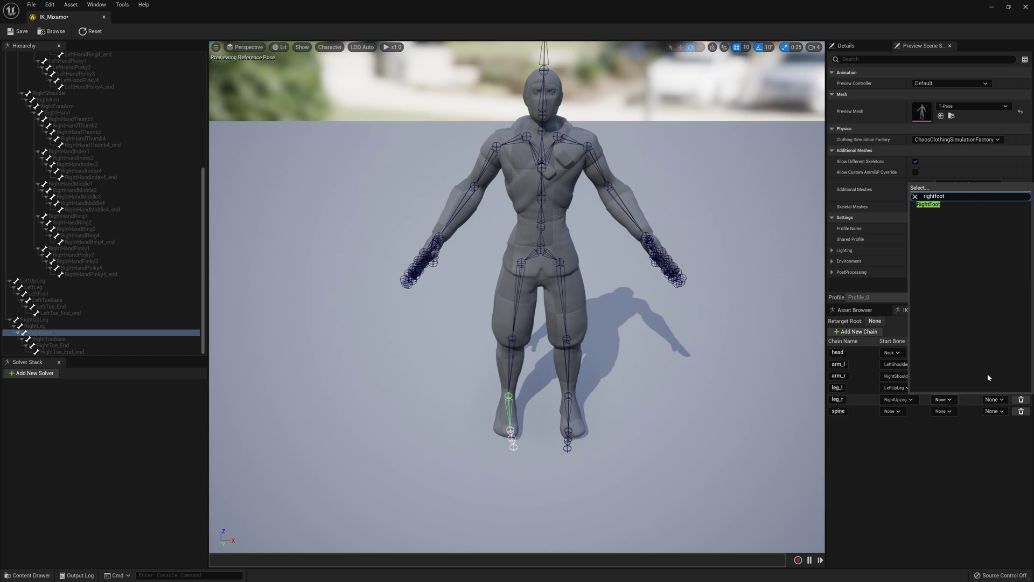
{"action": "left_click", "coordinate": [931, 204]}
{"action": "left_click", "coordinate": [942, 389]}
{"action": "type", "text": "lef"}
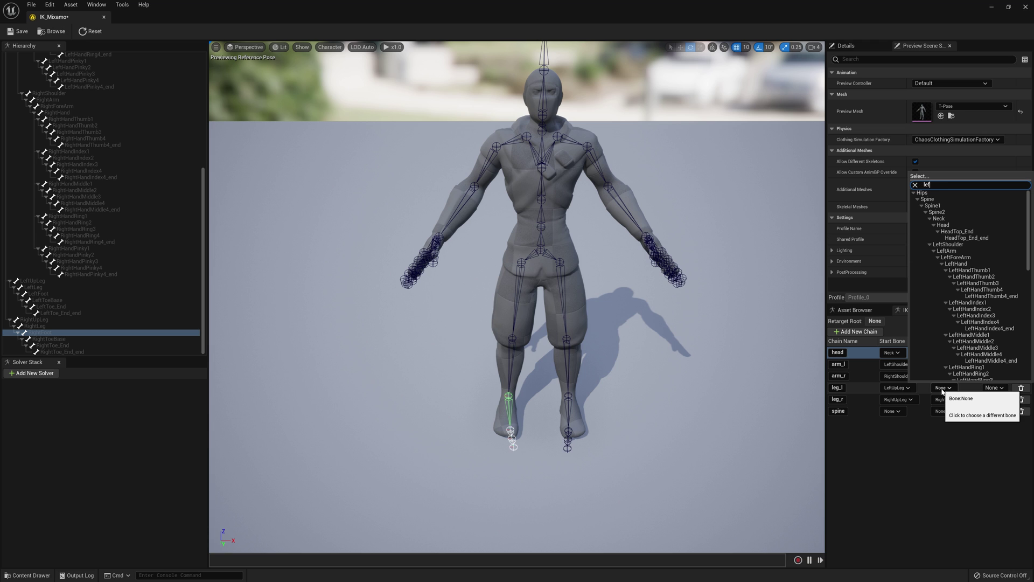
{"action": "type", "text": "tfoot"}
{"action": "key", "text": "Return"}
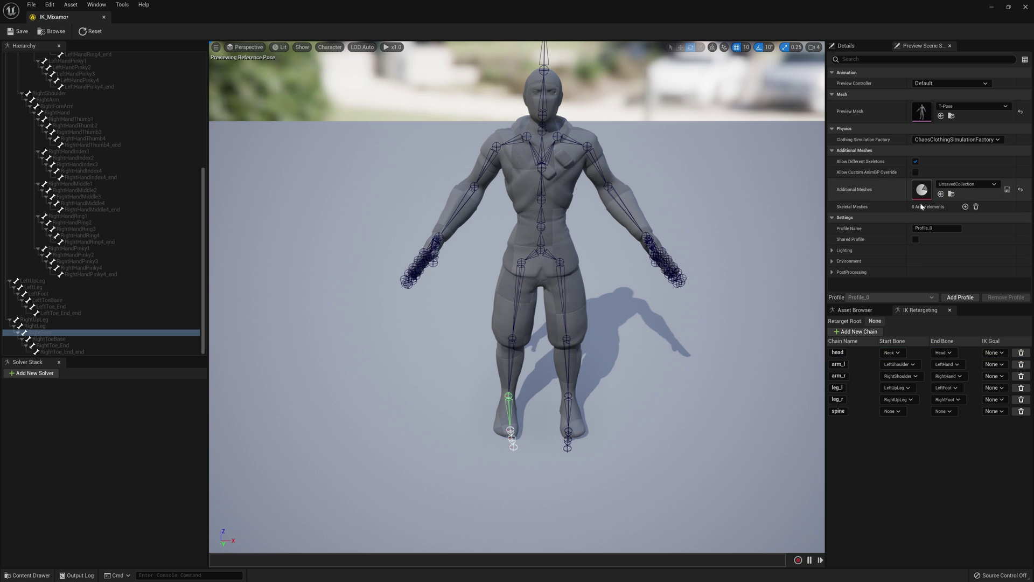
Identify the lowest spine bone above the hips and set the spine chain's start bone to Spine.
{"action": "right_click_drag", "start_coordinate": [603, 285], "coordinate": [611, 258]}
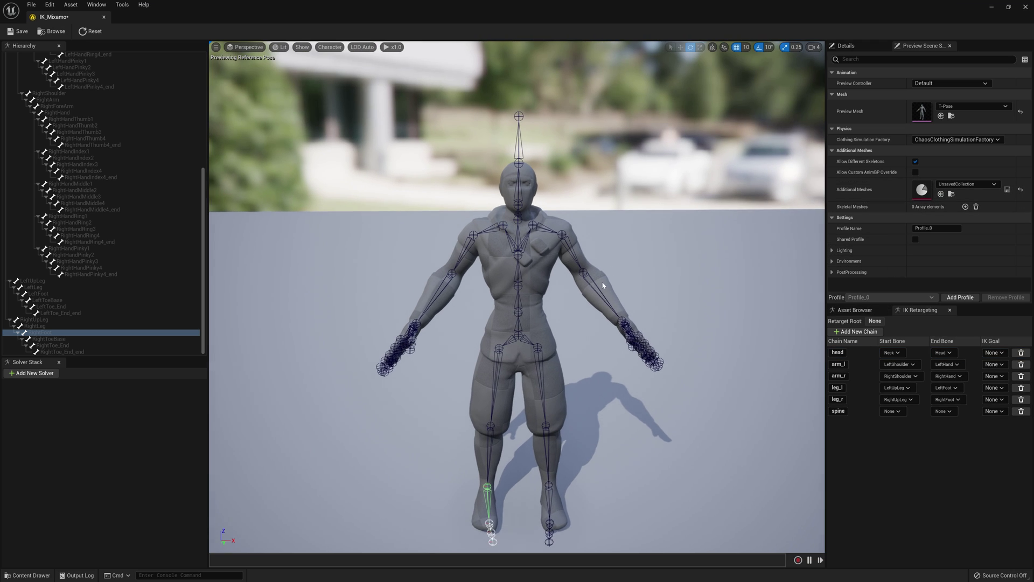
{"action": "left_click", "coordinate": [515, 338]}
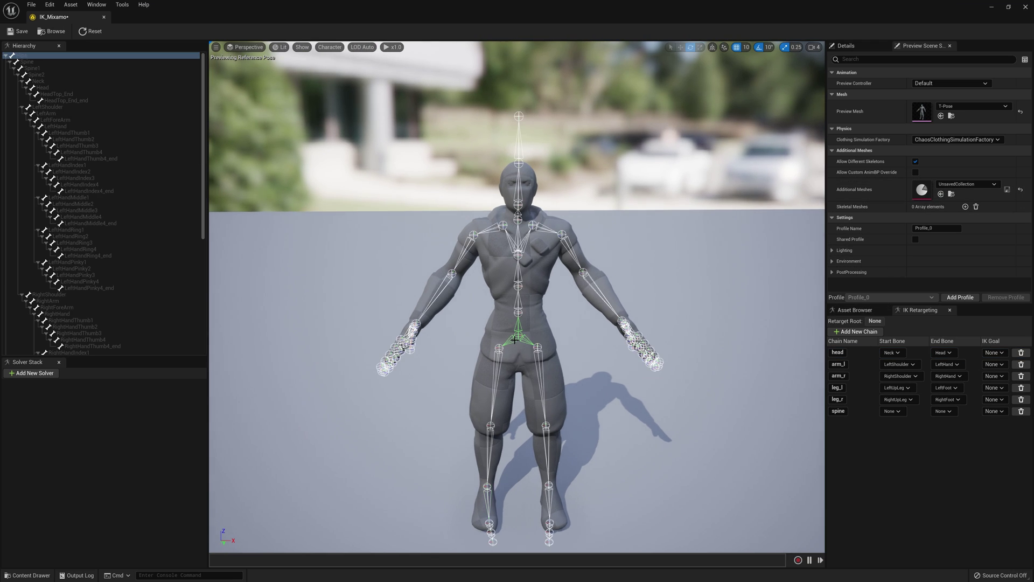
{"action": "left_click", "coordinate": [515, 310]}
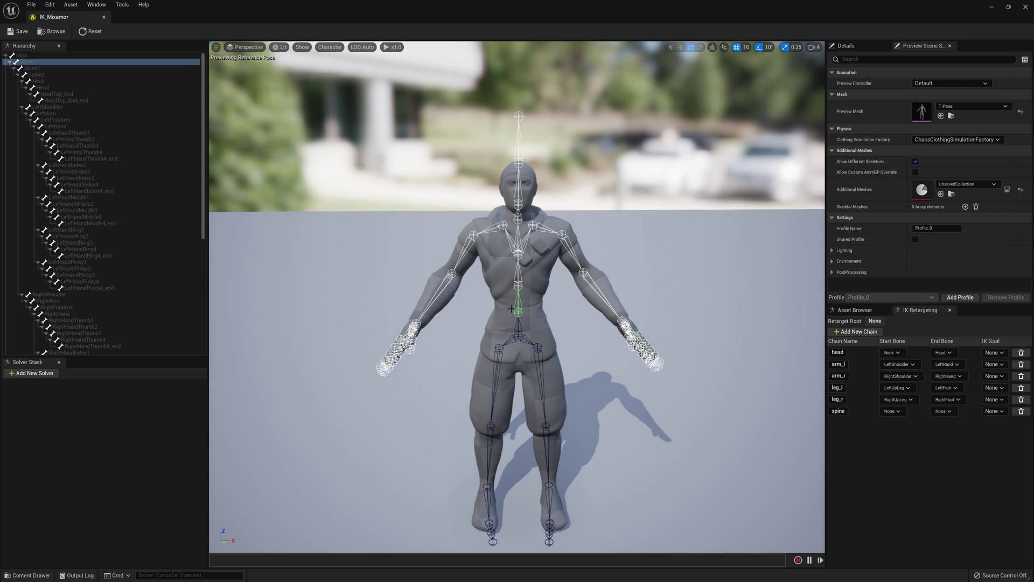
{"action": "left_click", "coordinate": [889, 411]}
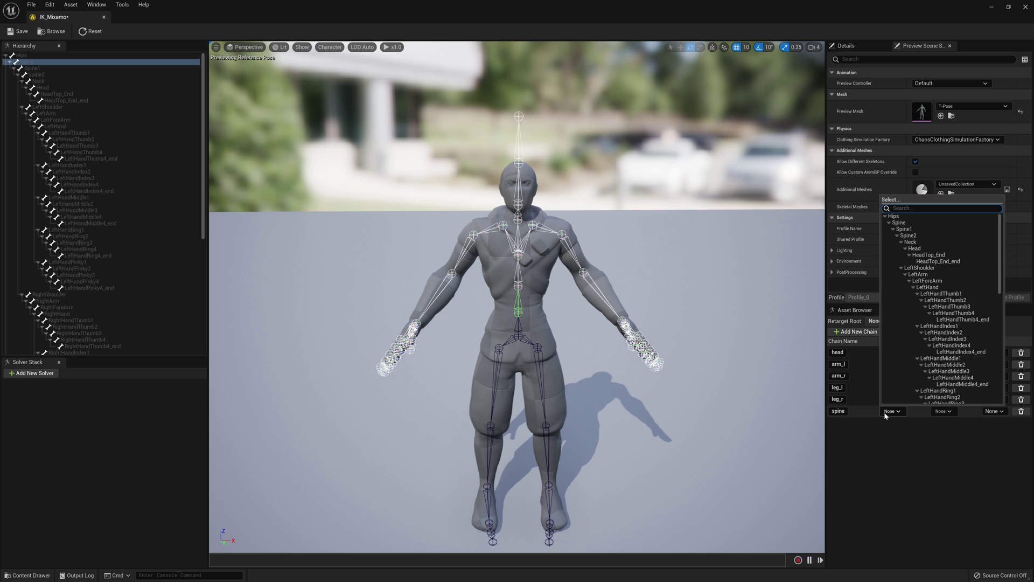
{"action": "type", "text": "spine"}
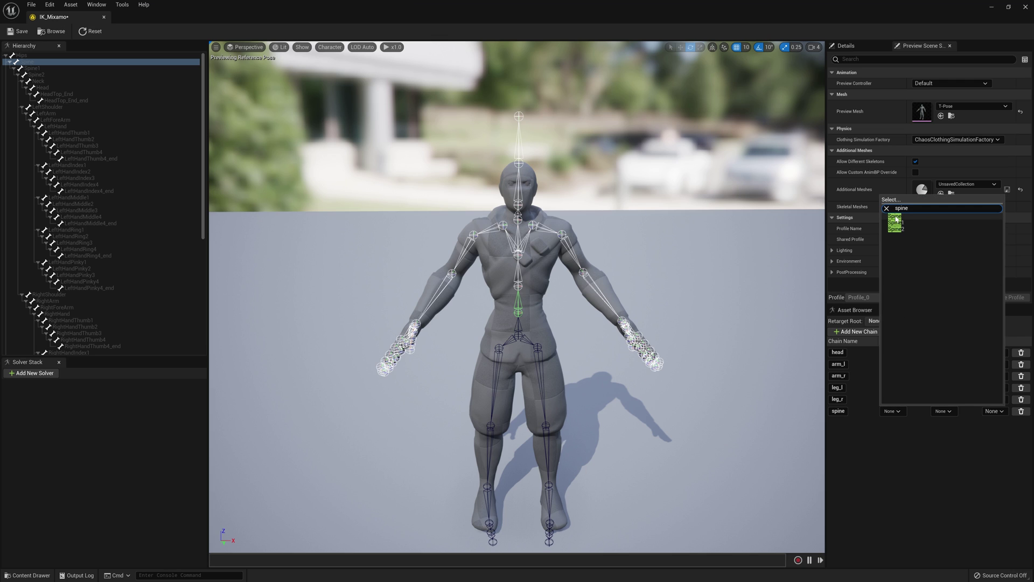
{"action": "left_click", "coordinate": [894, 216]}
Identify the uppermost spine bone in the skeleton and set the spine chain's end bone to Spine2.
{"action": "left_click", "coordinate": [518, 263]}
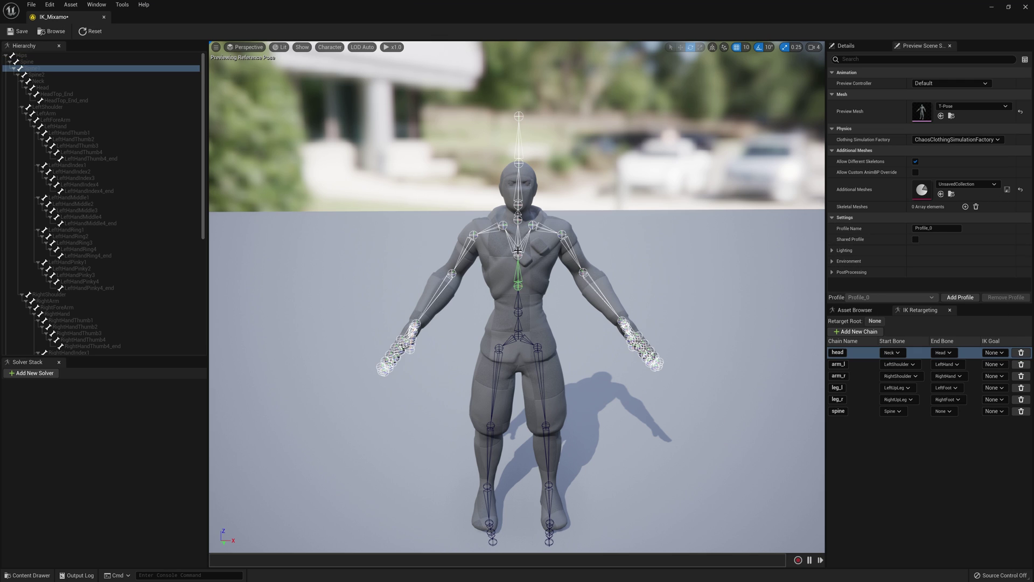
{"action": "left_click", "coordinate": [27, 61]}
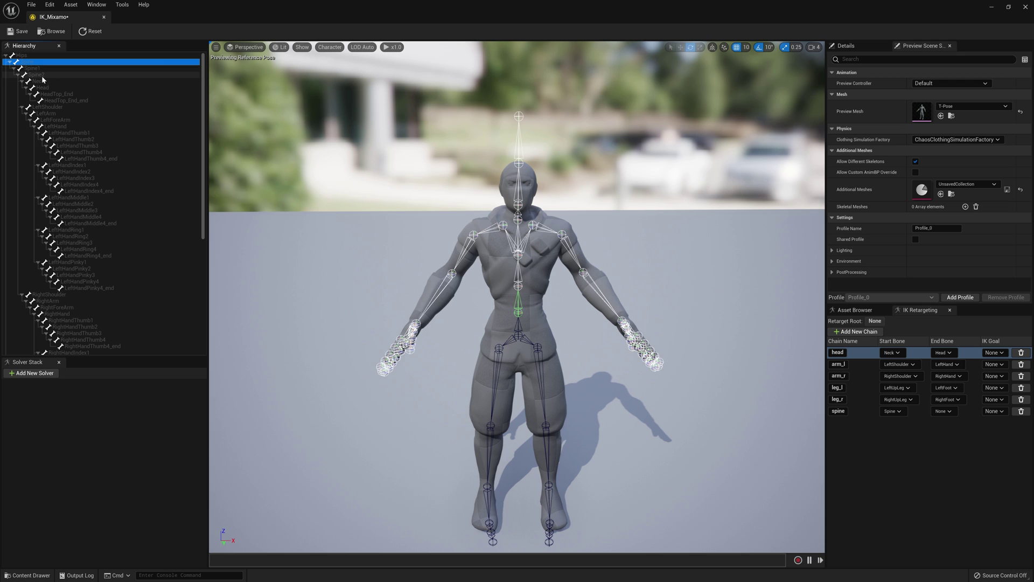
{"action": "left_click", "coordinate": [35, 74]}
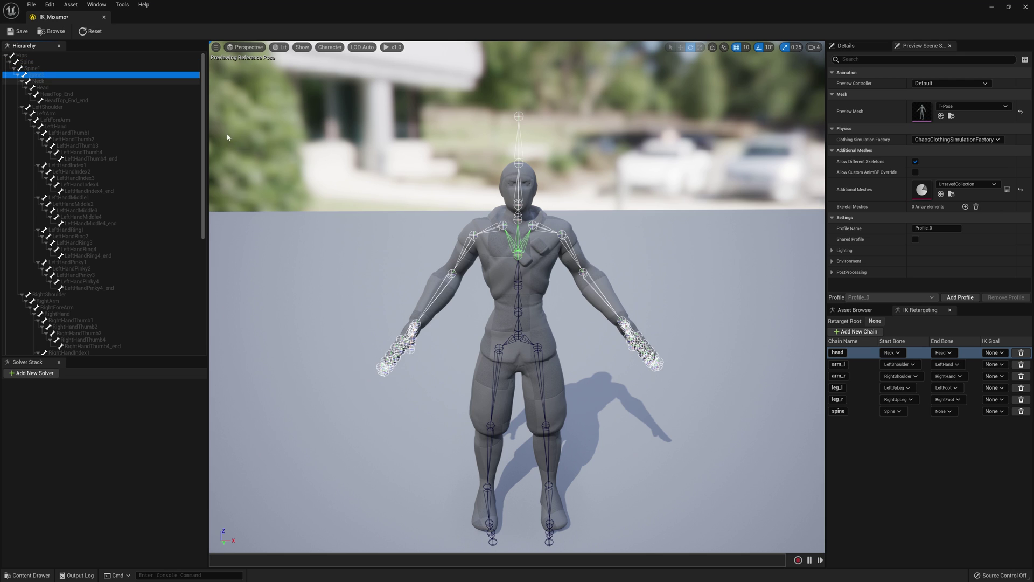
{"action": "left_click", "coordinate": [942, 411]}
{"action": "type", "text": "sp"}
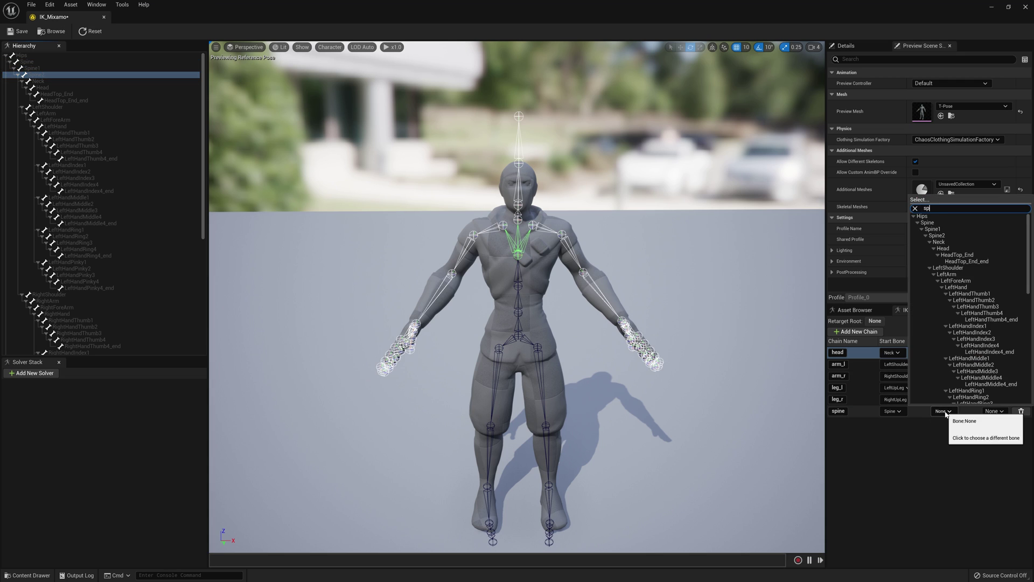
{"action": "type", "text": "ine"}
{"action": "left_click", "coordinate": [920, 232]}
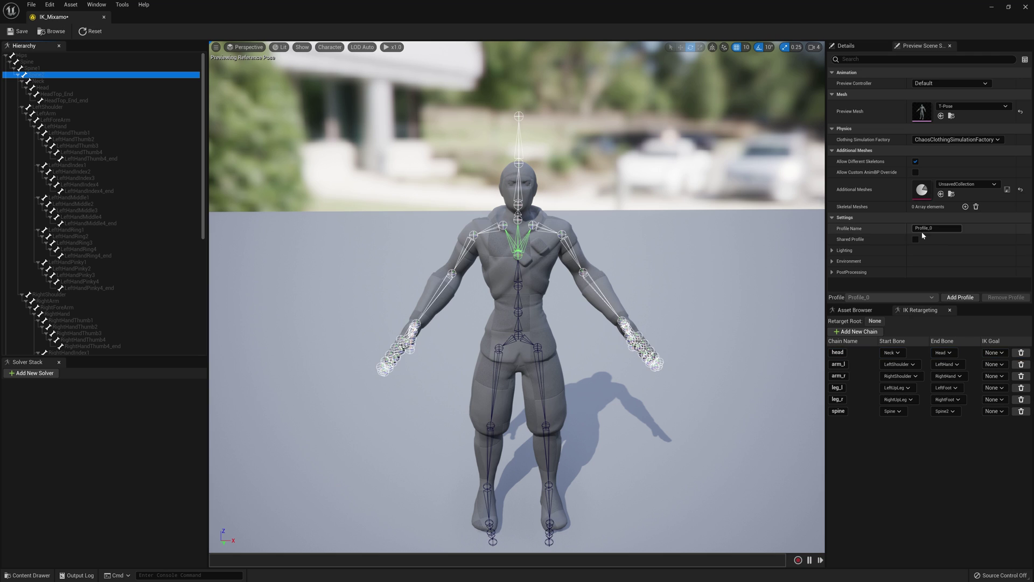
Create a new retarget chain named root from the Hips bone.
{"action": "left_click", "coordinate": [26, 56]}
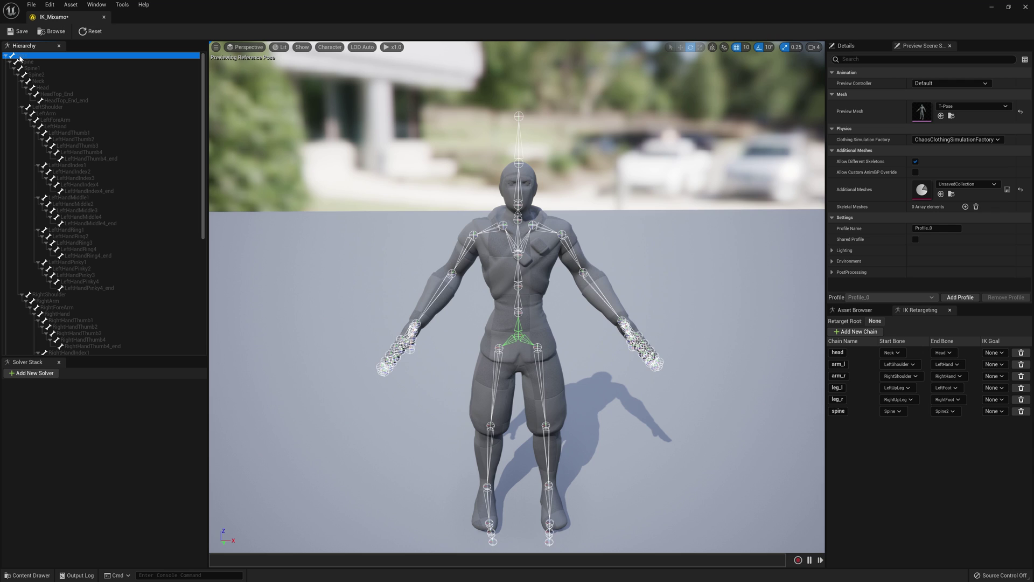
{"action": "right_click", "coordinate": [20, 57]}
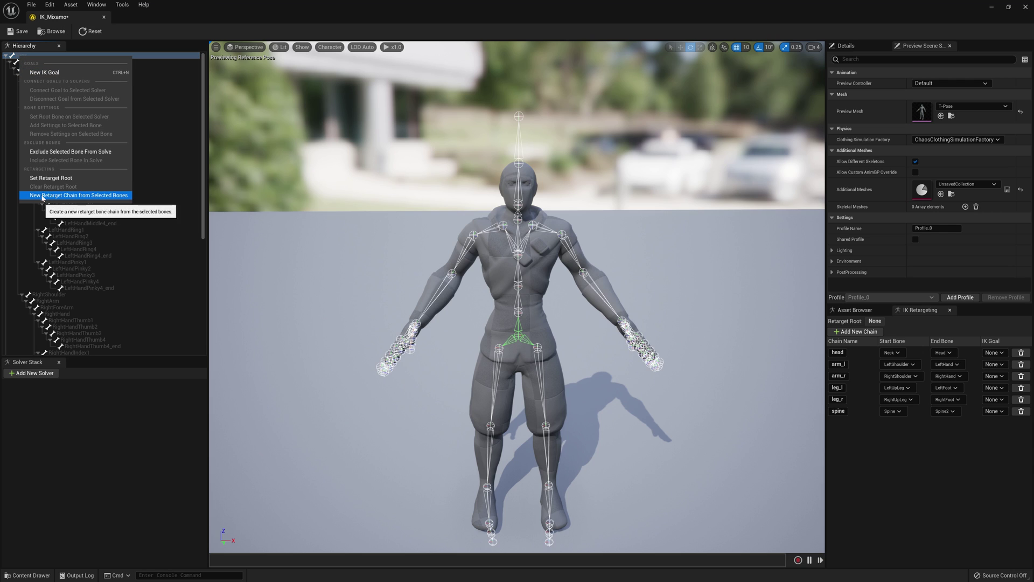
{"action": "left_click", "coordinate": [108, 196]}
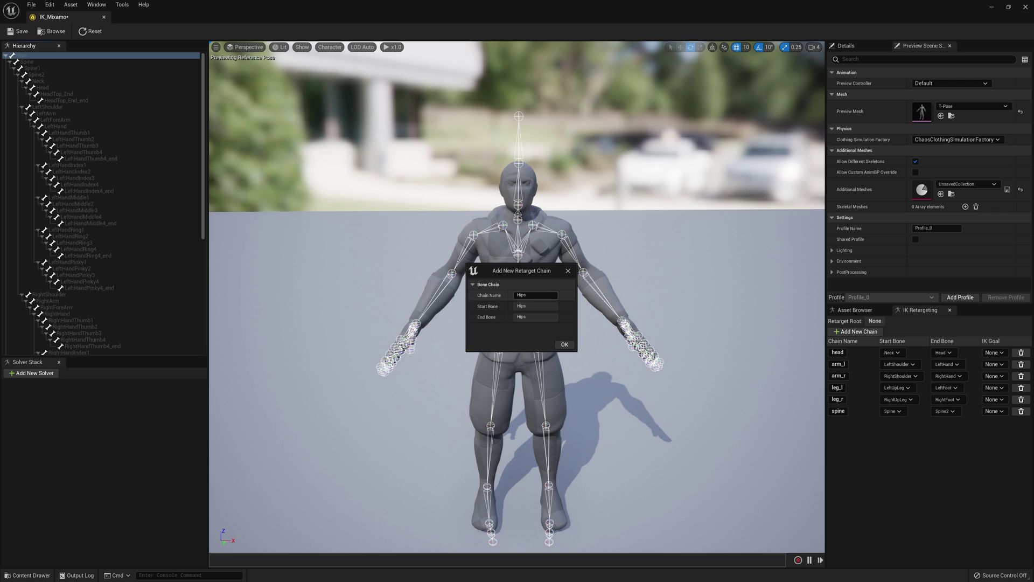
{"action": "type", "text": "root"}
{"action": "left_click", "coordinate": [564, 344]}
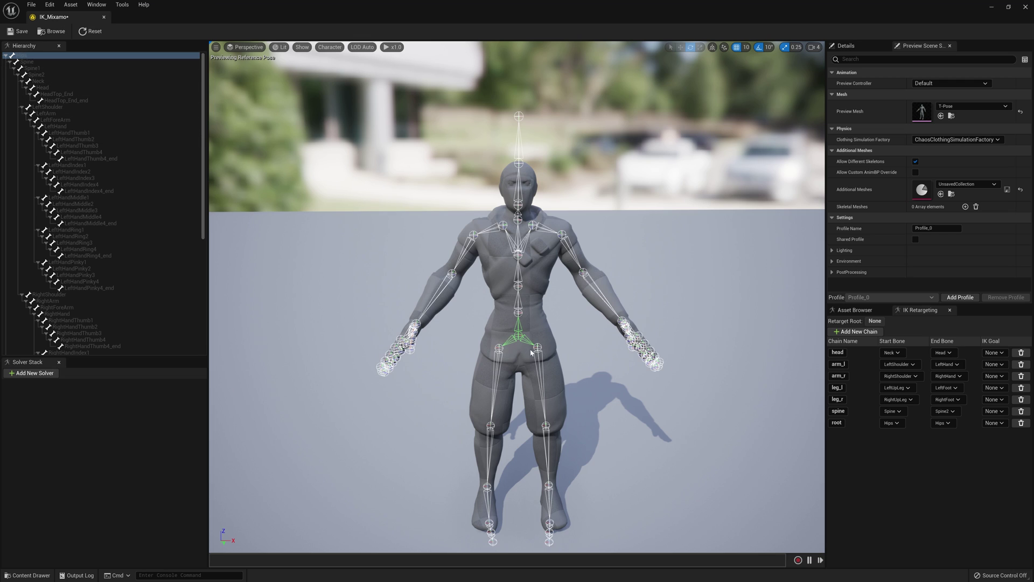
Set the Hips bone as the retarget root, and save and close the IK_Mixamo rig.
{"action": "right_click", "coordinate": [23, 56]}
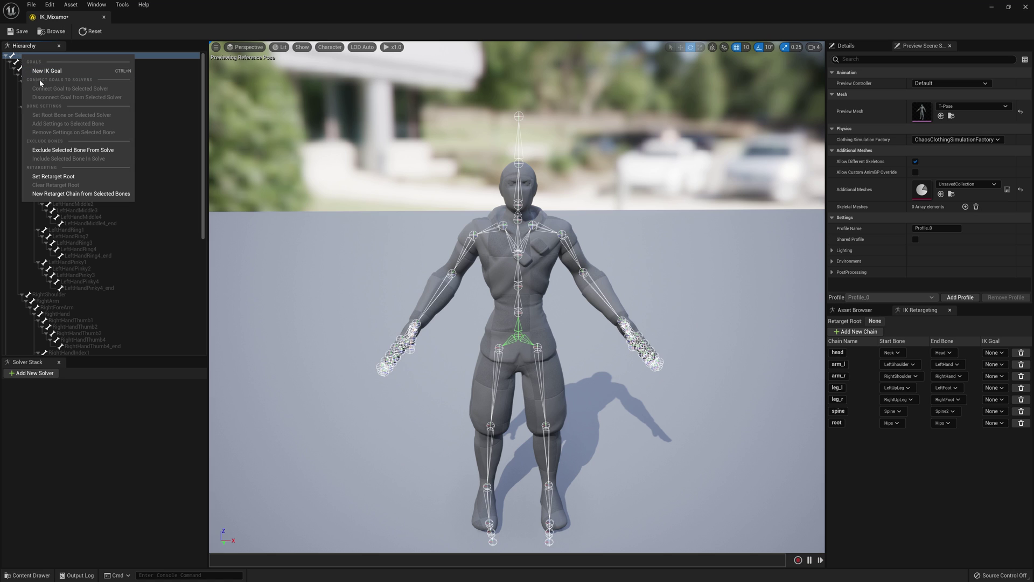
{"action": "left_click", "coordinate": [65, 177]}
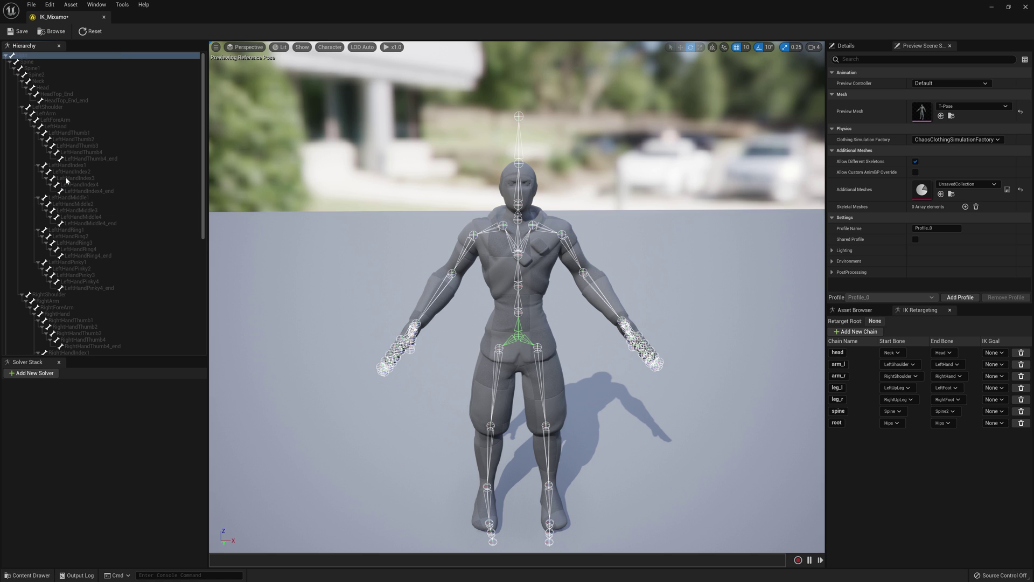
{"action": "left_click", "coordinate": [10, 33]}
{"action": "left_click", "coordinate": [1024, 7]}
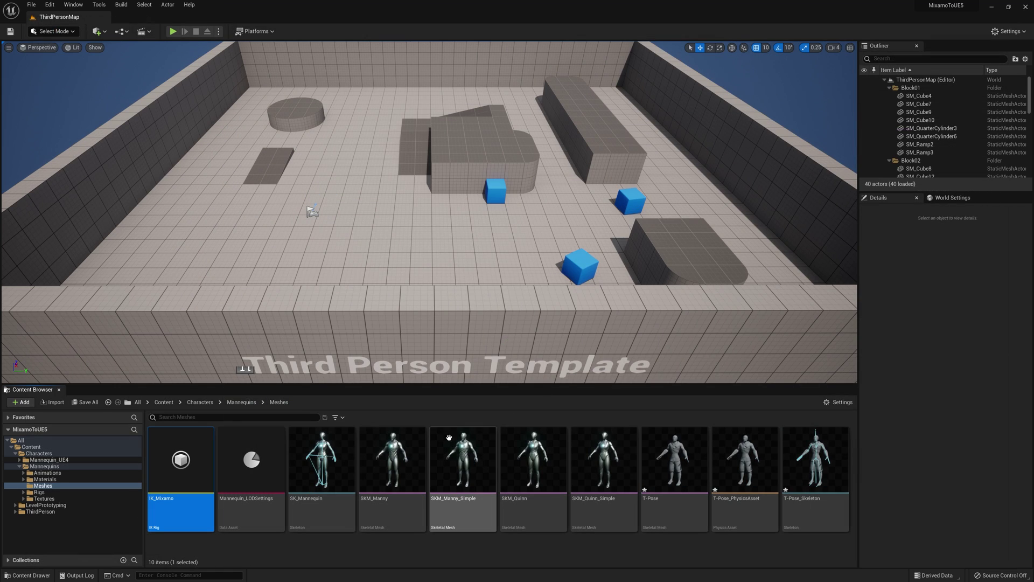
Create an IK Rig asset in the Meshes folder from the SKM_Manny skeletal mesh and name it IK_Manny.
{"action": "left_click", "coordinate": [376, 544]}
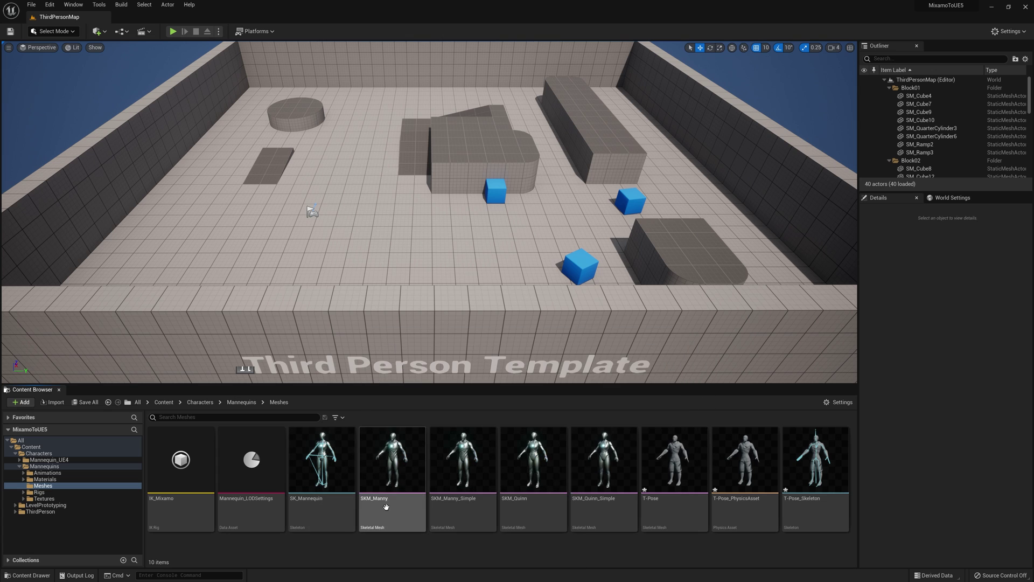
{"action": "right_click", "coordinate": [332, 540]}
{"action": "mouse_move", "coordinate": [376, 402]}
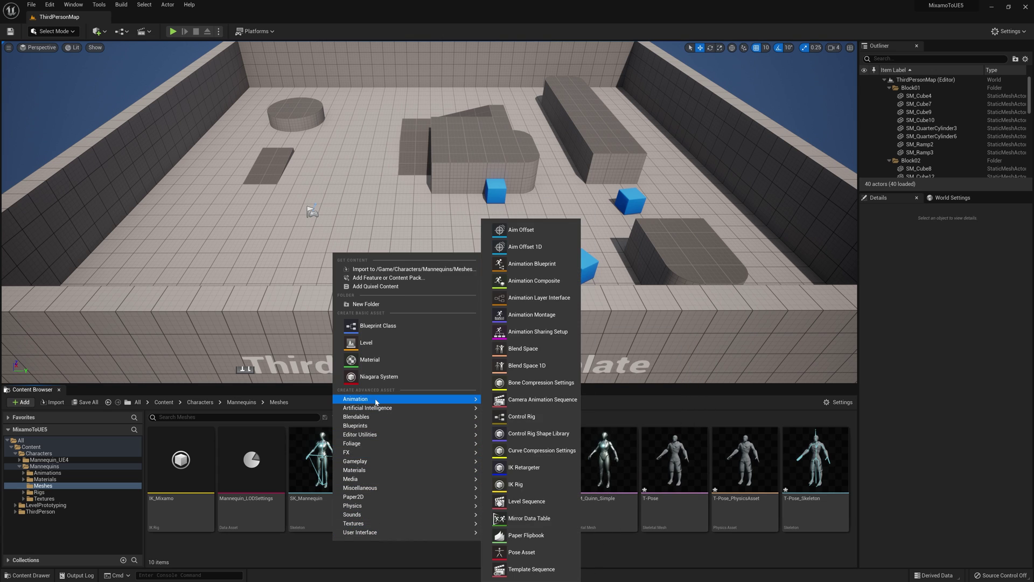
{"action": "left_click", "coordinate": [511, 486]}
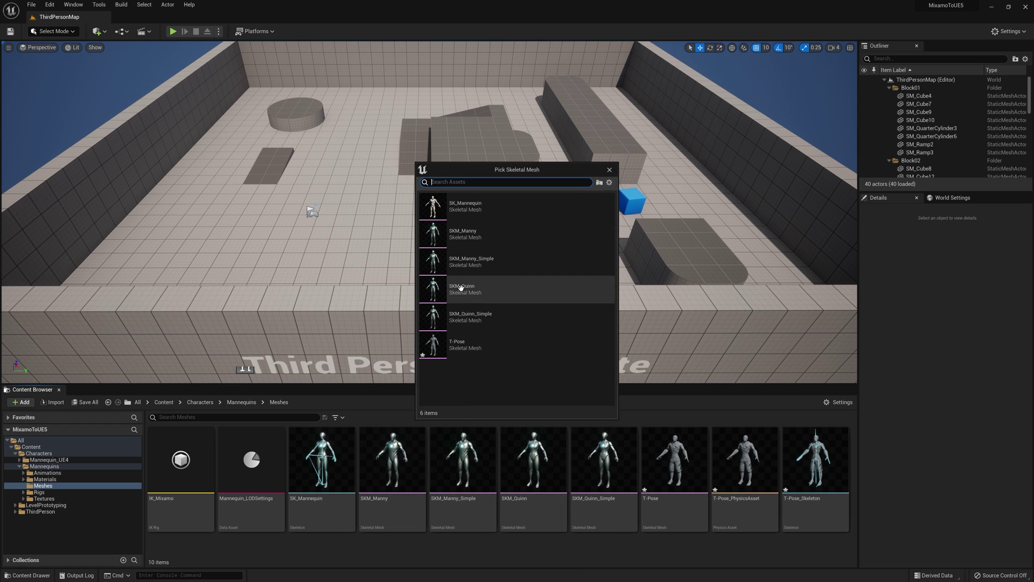
{"action": "left_click", "coordinate": [462, 232]}
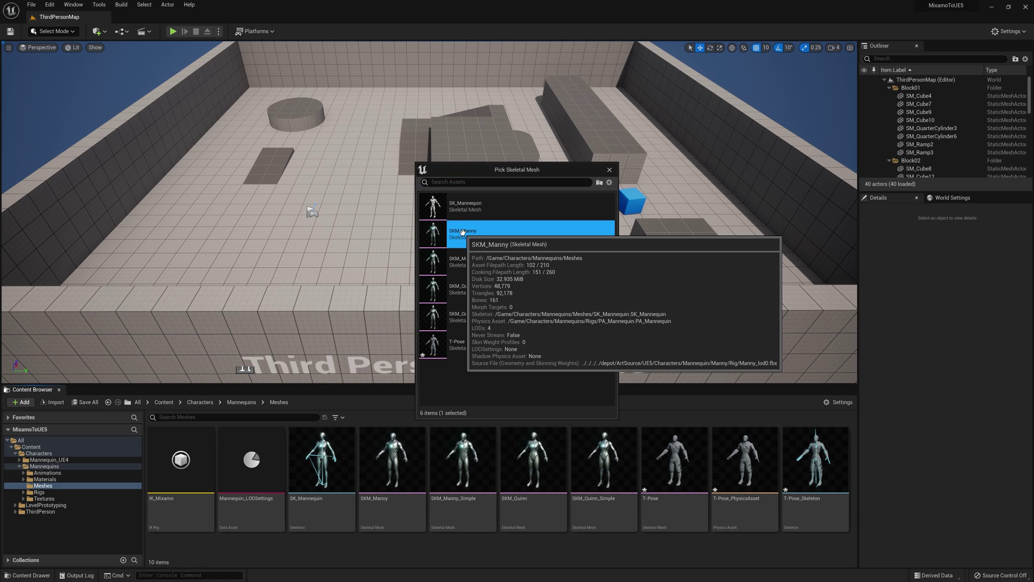
{"action": "type", "text": "IK_Ma"}
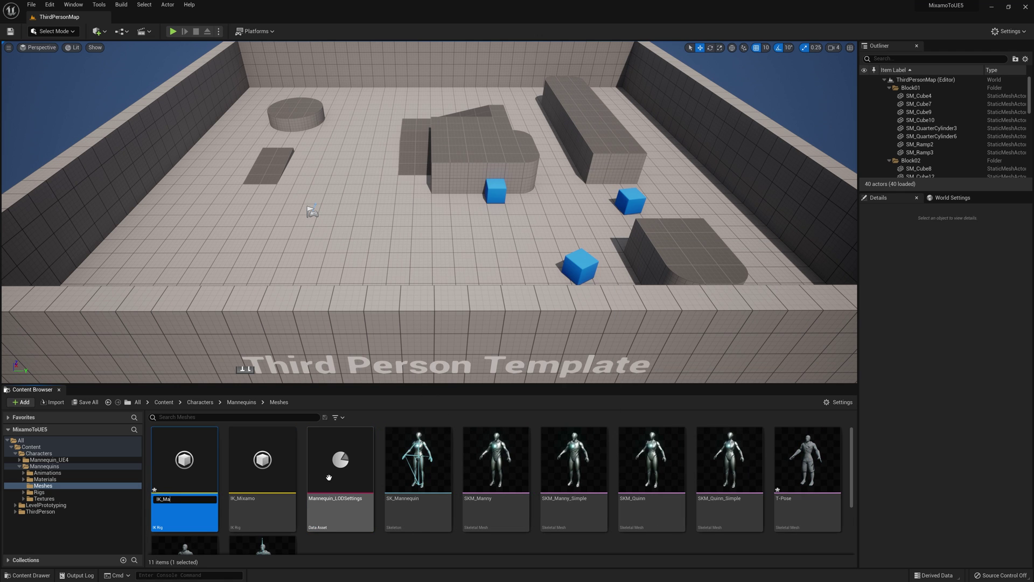
{"action": "type", "text": "nny"}
{"action": "key", "text": "Return"}
Open the IK_Manny rig for editing.
{"action": "double_click", "coordinate": [186, 458]}
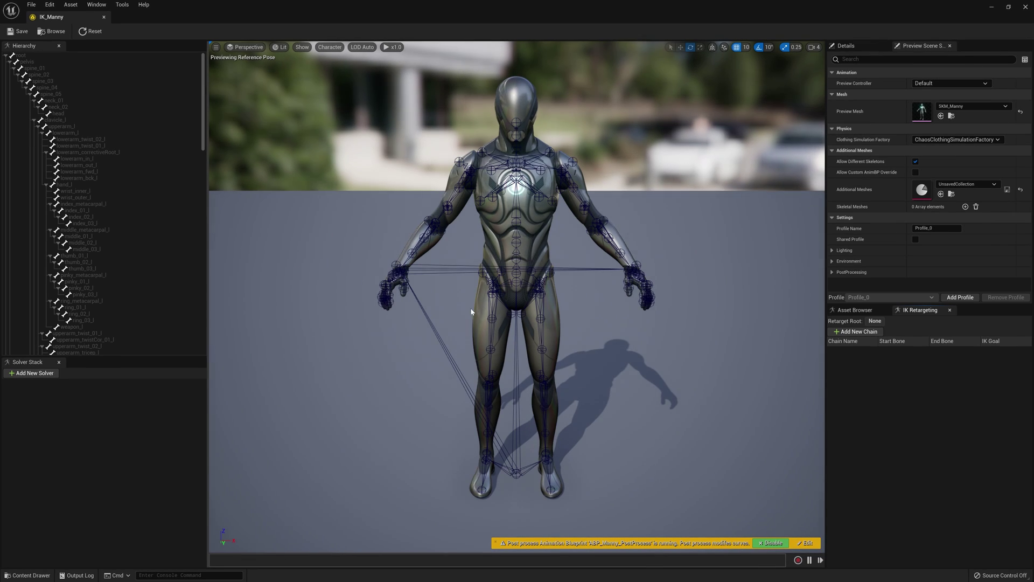
{"action": "right_click_drag", "start_coordinate": [607, 351], "coordinate": [644, 351]}
{"action": "key", "text": "s"}
{"action": "key", "text": "w"}
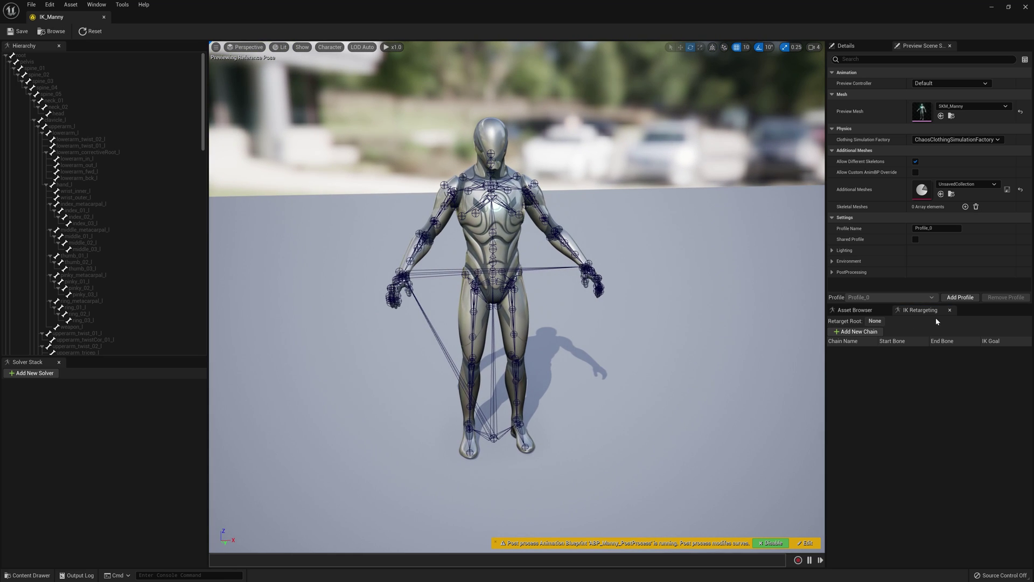
Add six new retarget chains to the IK_Manny rig and name the first one head.
{"action": "left_click", "coordinate": [855, 332]}
{"action": "left_click", "coordinate": [856, 331]}
{"action": "left_click", "coordinate": [855, 332]}
{"action": "left_click", "coordinate": [856, 331]}
{"action": "left_click", "coordinate": [855, 331]}
{"action": "left_click", "coordinate": [855, 331]}
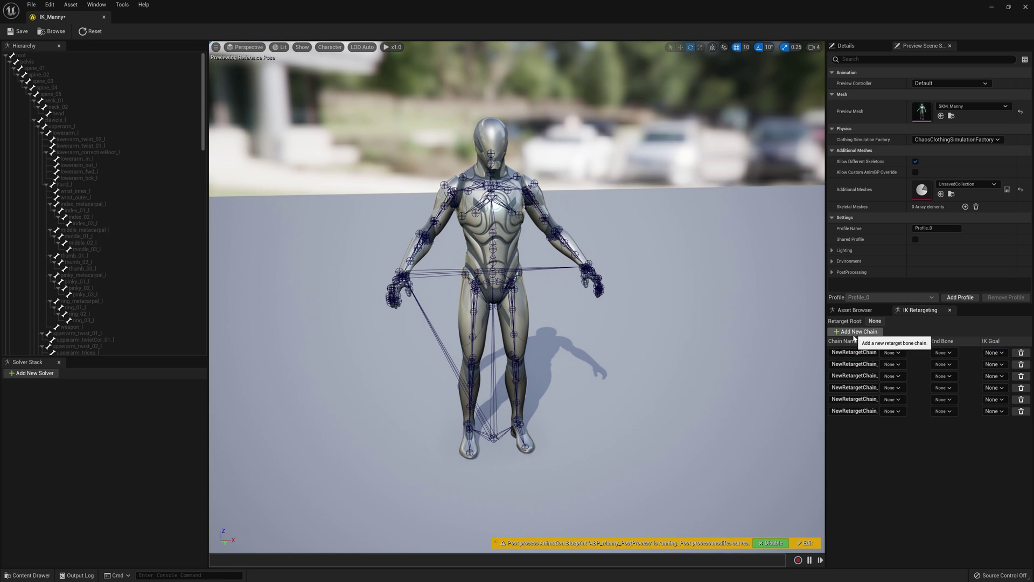
{"action": "double_click", "coordinate": [854, 352]}
{"action": "type", "text": "head"}
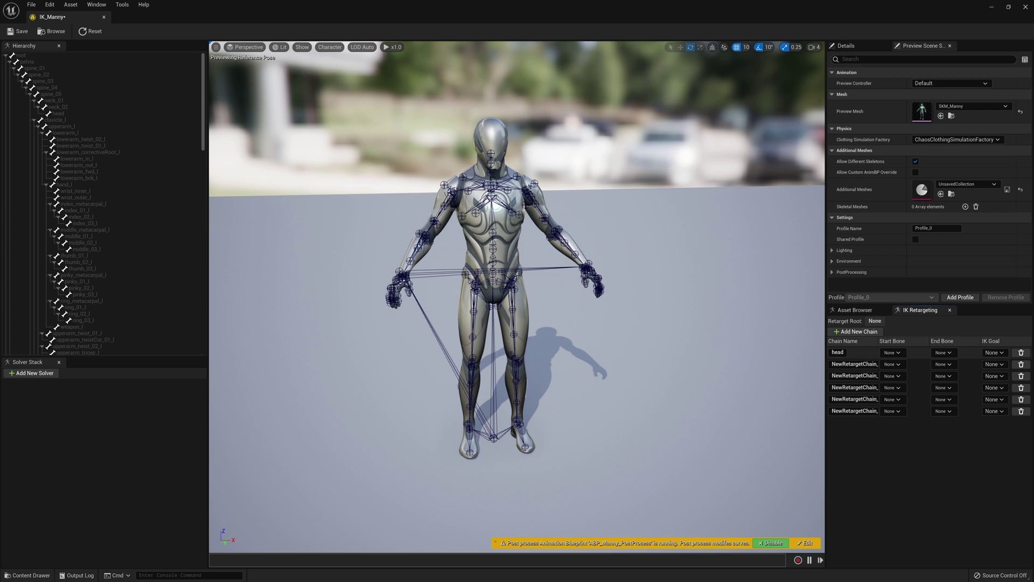
Rename the second and third retarget chains as arm_l and arm_r, using the IK_Mixamo chain names as reference.
{"action": "double_click", "coordinate": [853, 364]}
{"action": "type", "text": "arm_l"}
{"action": "double_click", "coordinate": [854, 376]}
{"action": "type", "text": "arm_"}
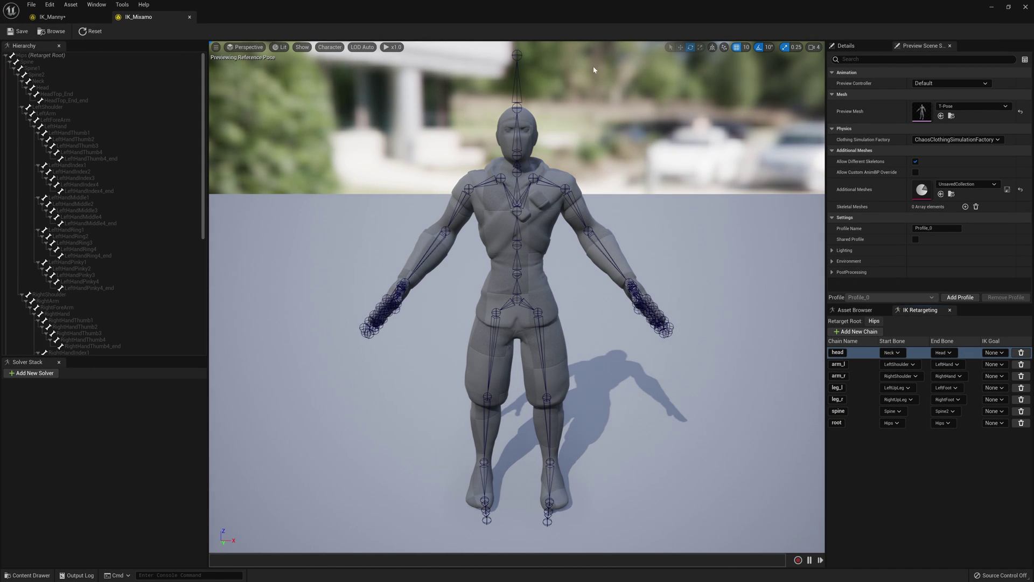
{"action": "left_click", "coordinate": [52, 17]}
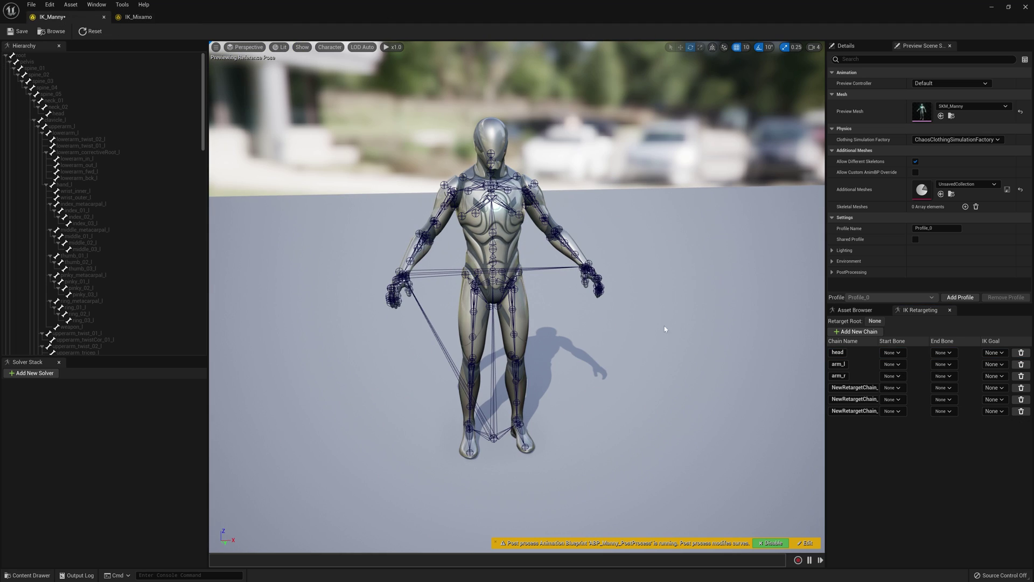
Rename the remaining three retarget chains as leg_l, leg_r and spine.
{"action": "left_click", "coordinate": [854, 387]}
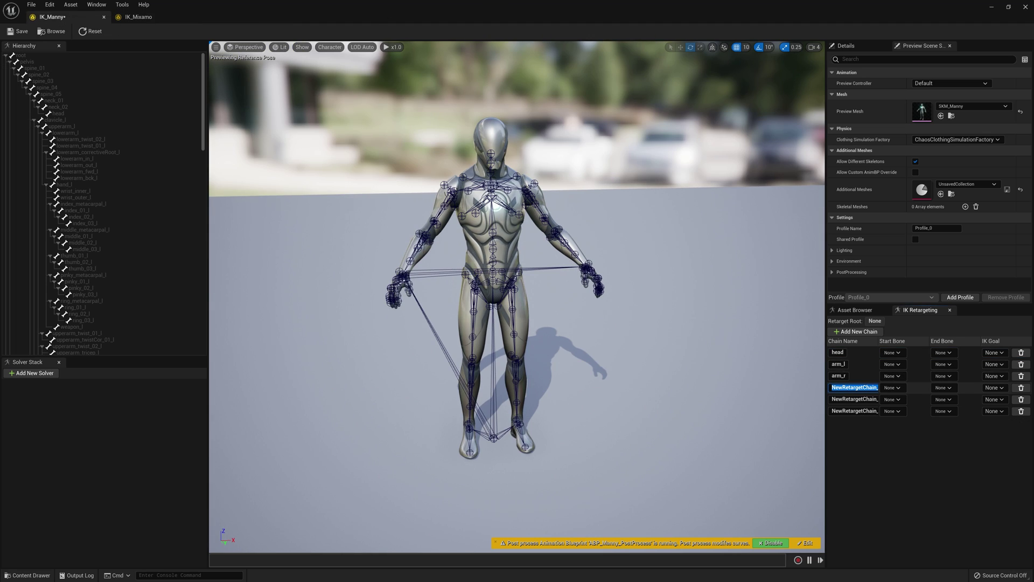
{"action": "type", "text": "leg_l"}
{"action": "left_click", "coordinate": [854, 399]}
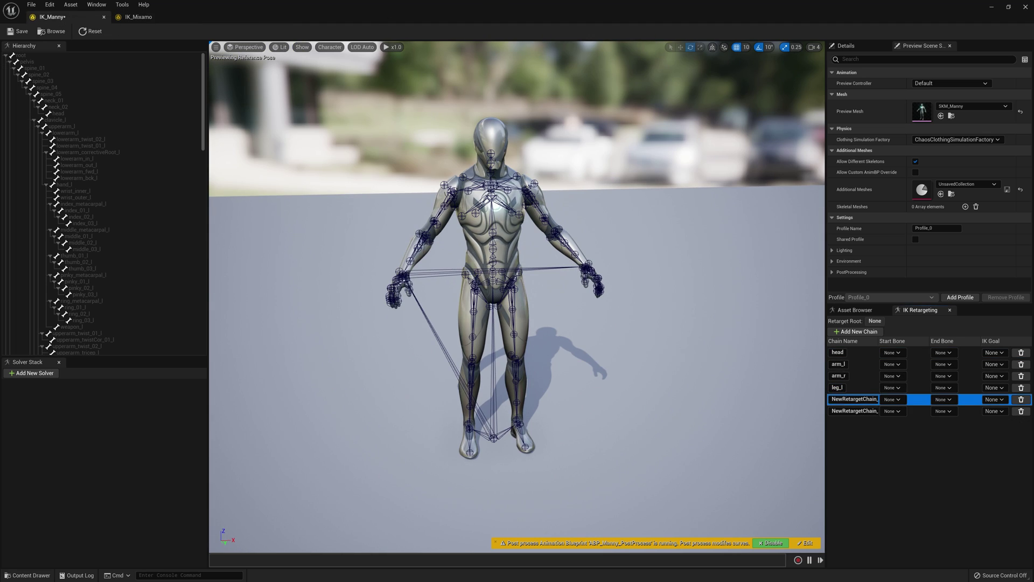
{"action": "left_click", "coordinate": [854, 399]}
{"action": "type", "text": "leg_r"}
{"action": "key", "text": "Return"}
{"action": "left_click", "coordinate": [854, 411]}
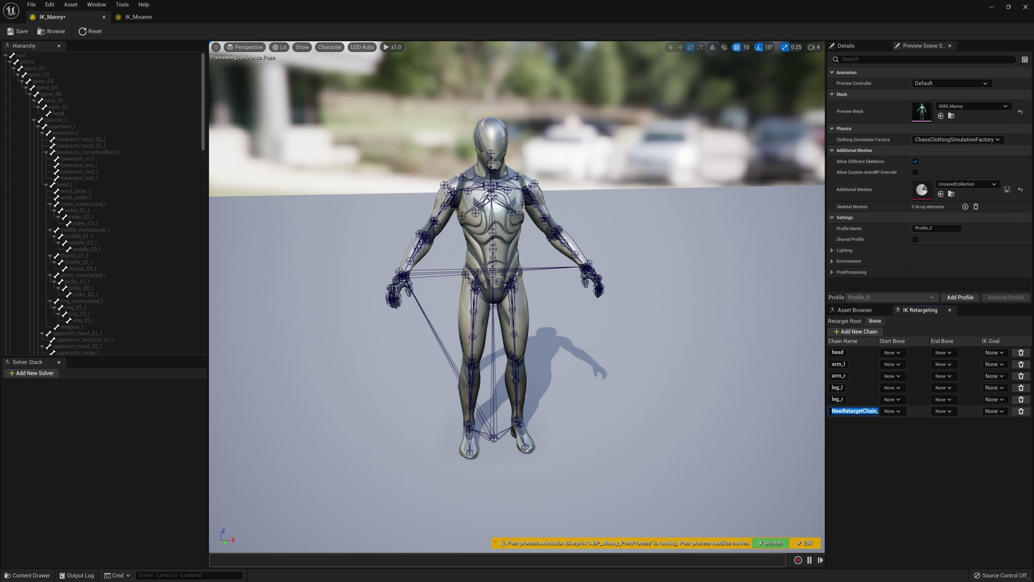
{"action": "type", "text": "spine"}
{"action": "key", "text": "Return"}
Set the head chain's start bone to neck_01 and its end bone to head.
{"action": "mouse_move", "coordinate": [705, 341]}
{"action": "right_mouse_down"}
{"action": "mouse_move", "coordinate": [724, 345]}
{"action": "mouse_move", "coordinate": [703, 337]}
{"action": "mouse_move", "coordinate": [702, 321]}
{"action": "mouse_move", "coordinate": [706, 333]}
{"action": "right_mouse_up"}
{"action": "right_click_drag", "start_coordinate": [541, 191], "coordinate": [530, 188]}
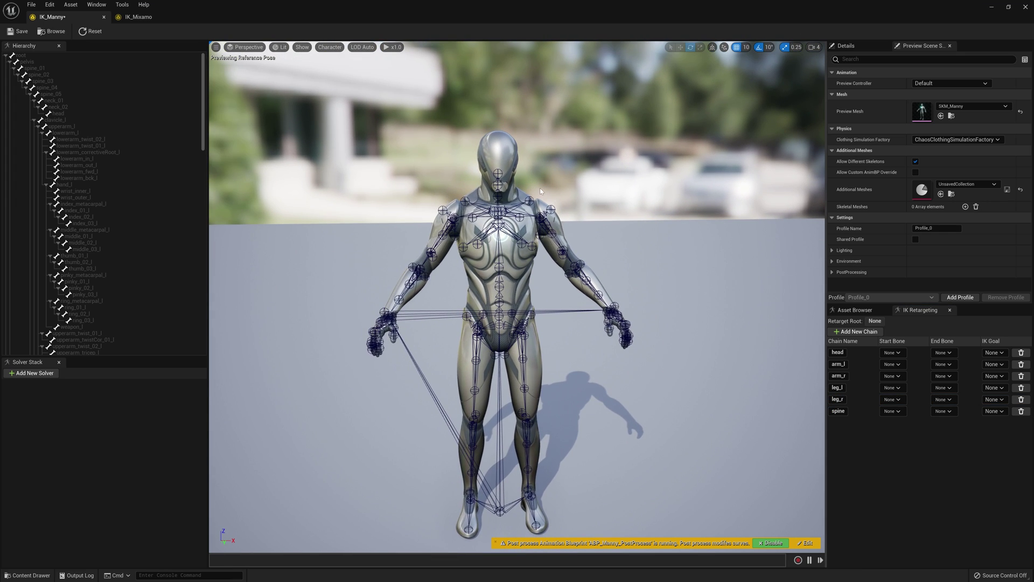
{"action": "left_click", "coordinate": [498, 196]}
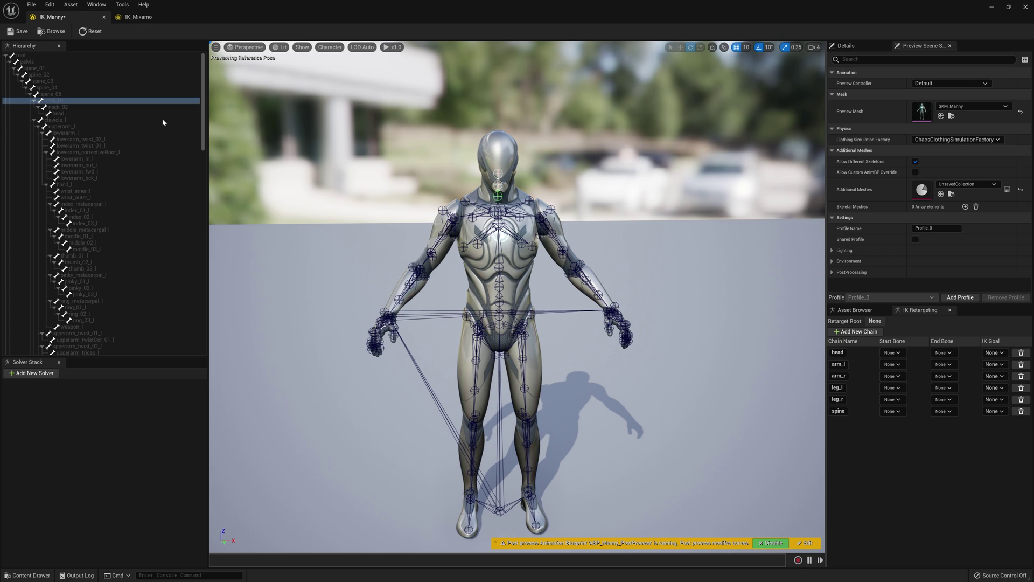
{"action": "left_click", "coordinate": [889, 353]}
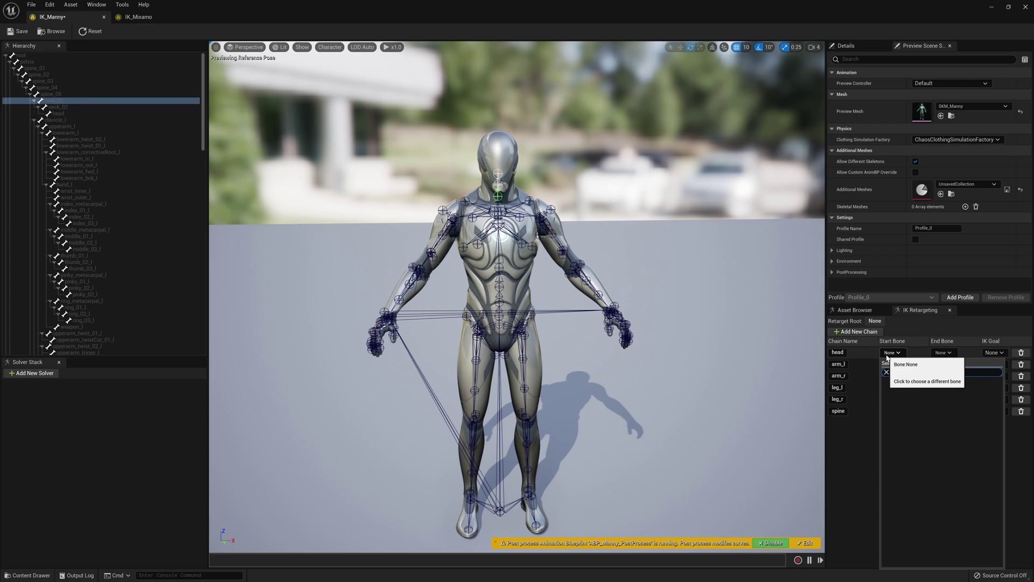
{"action": "type", "text": "nbeck"}
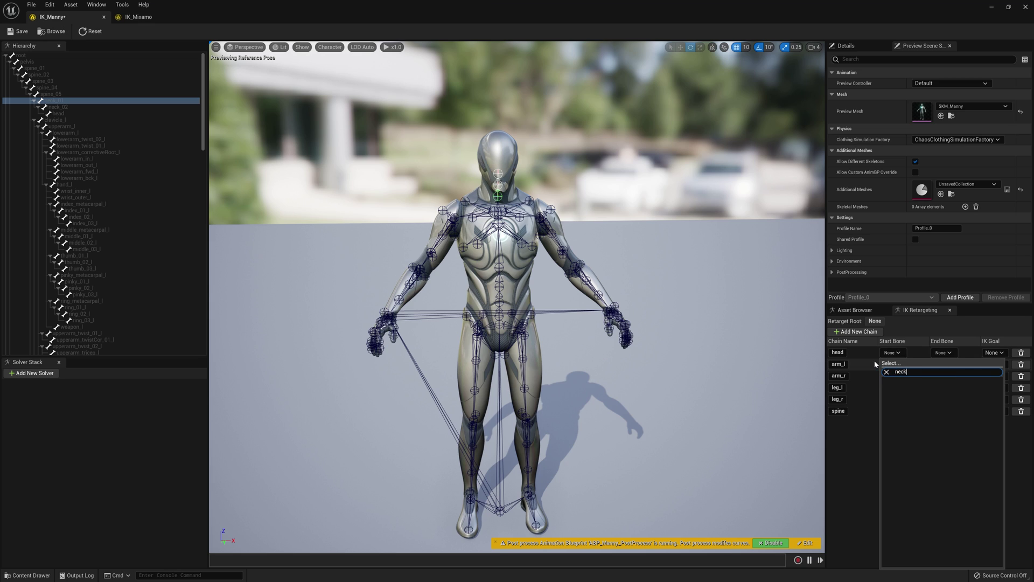
{"action": "left_click", "coordinate": [904, 383]}
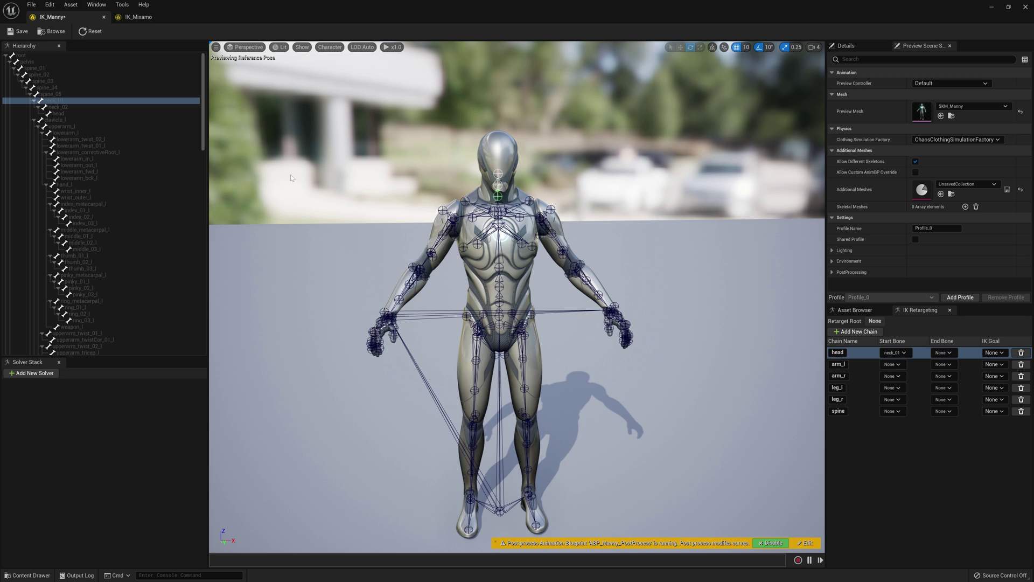
{"action": "left_click", "coordinate": [63, 114]}
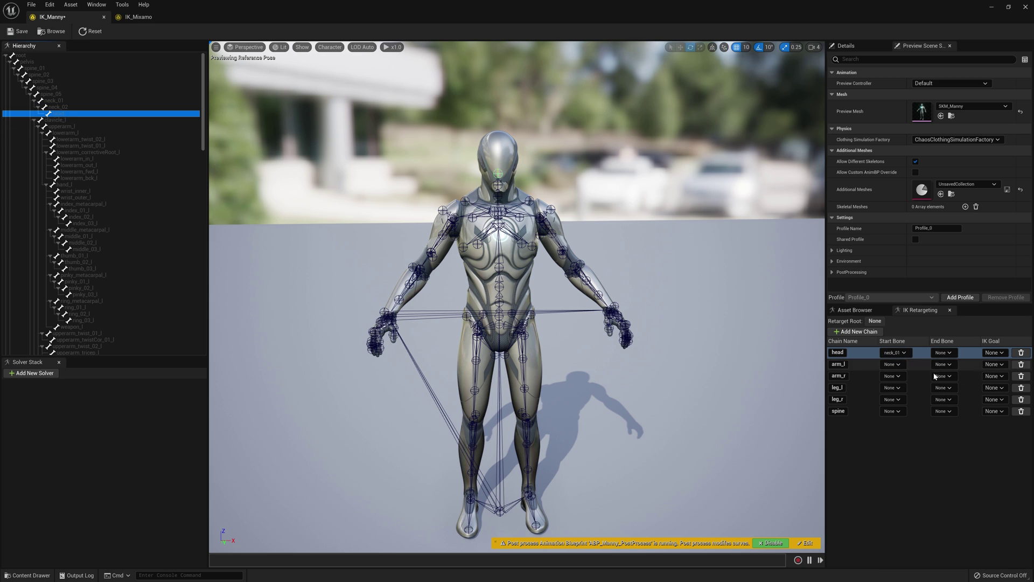
{"action": "left_click", "coordinate": [944, 353]}
{"action": "type", "text": "head"}
{"action": "left_click", "coordinate": [927, 379]}
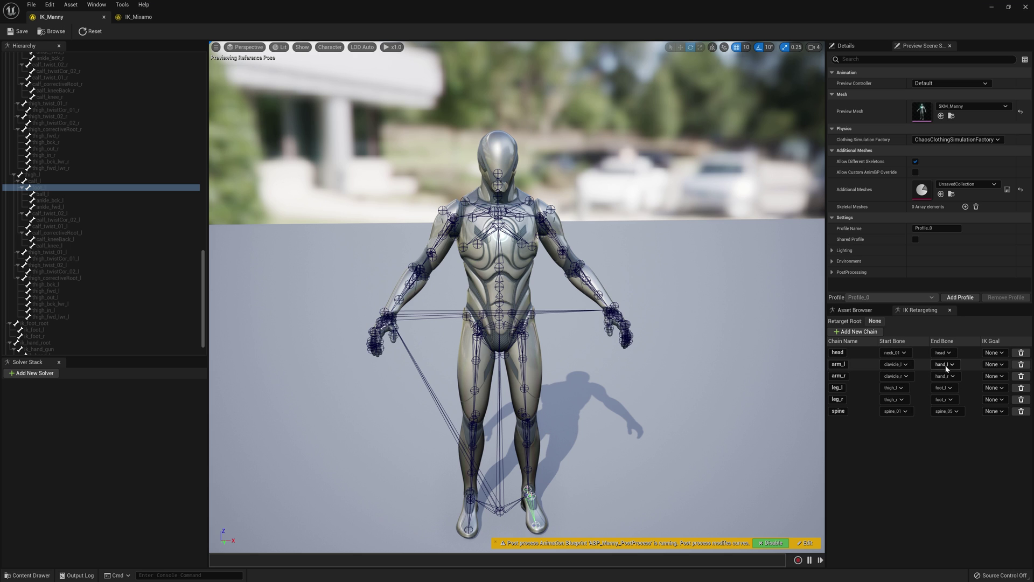
Check the thigh and foot bones of Manny's right leg on the skeleton, and close the rig editor.
{"action": "middle_click_drag", "start_coordinate": [482, 370], "coordinate": [476, 425]}
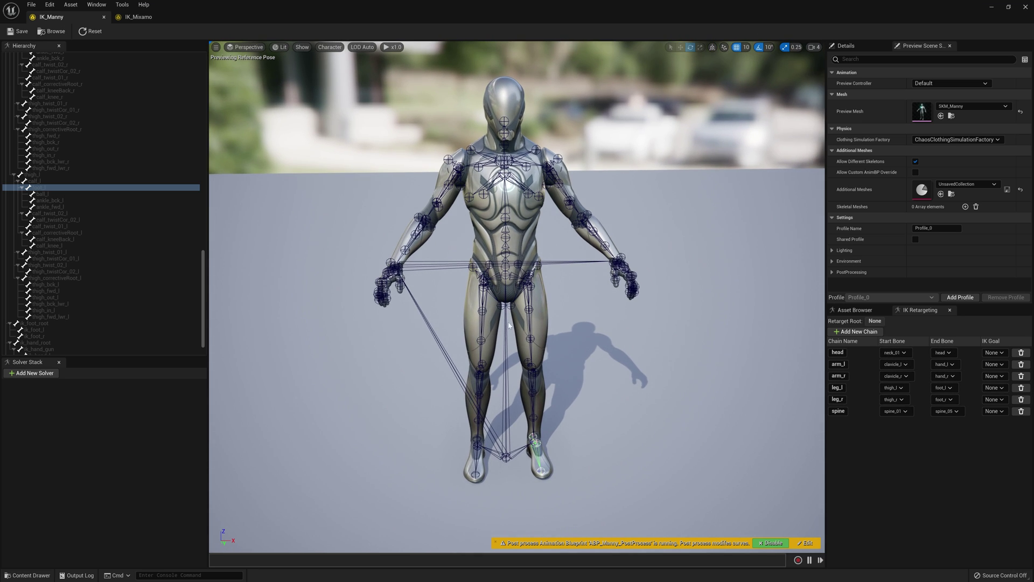
{"action": "left_click", "coordinate": [482, 291]}
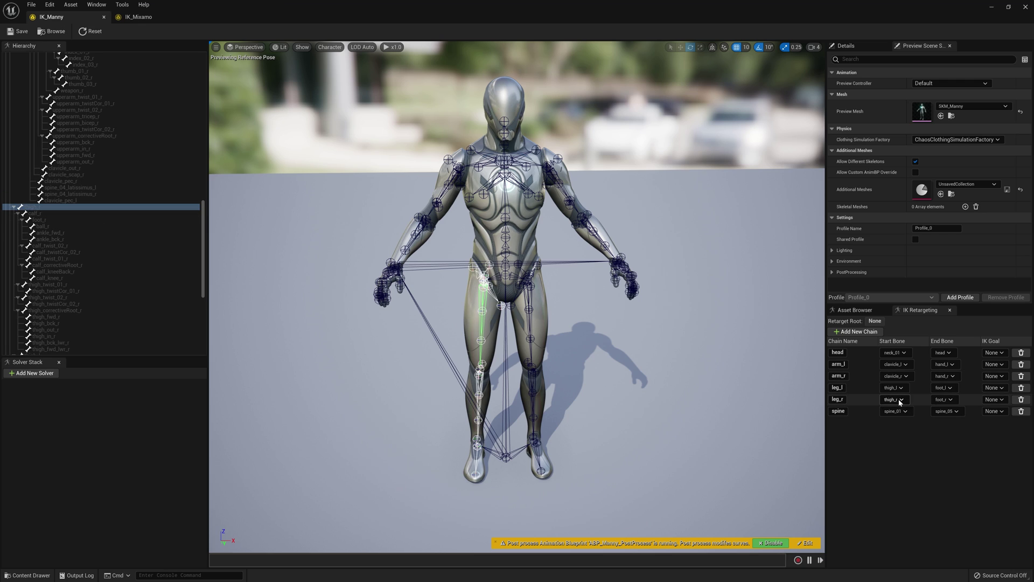
{"action": "left_click", "coordinate": [477, 458]}
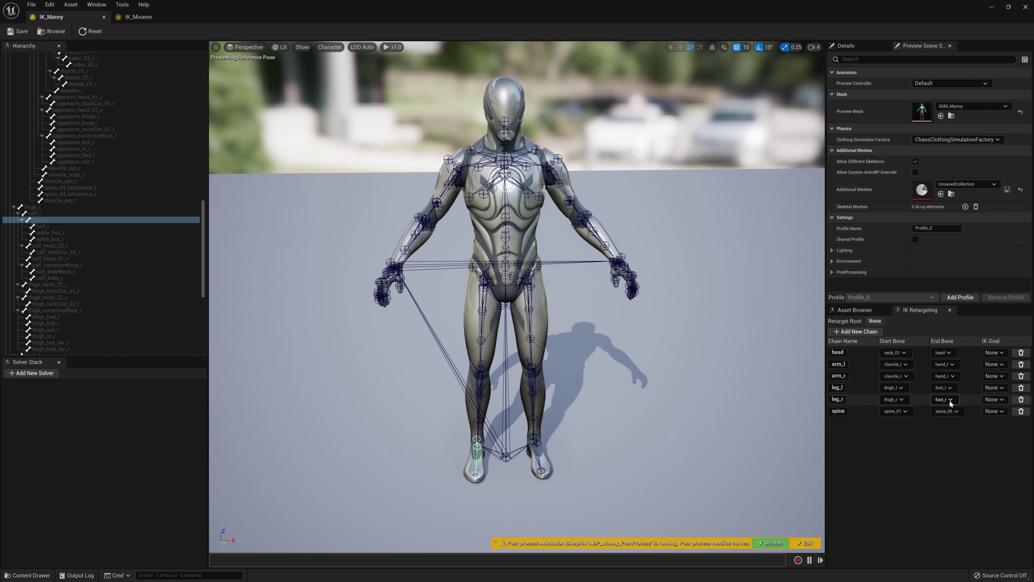
{"action": "left_click", "coordinate": [1024, 8]}
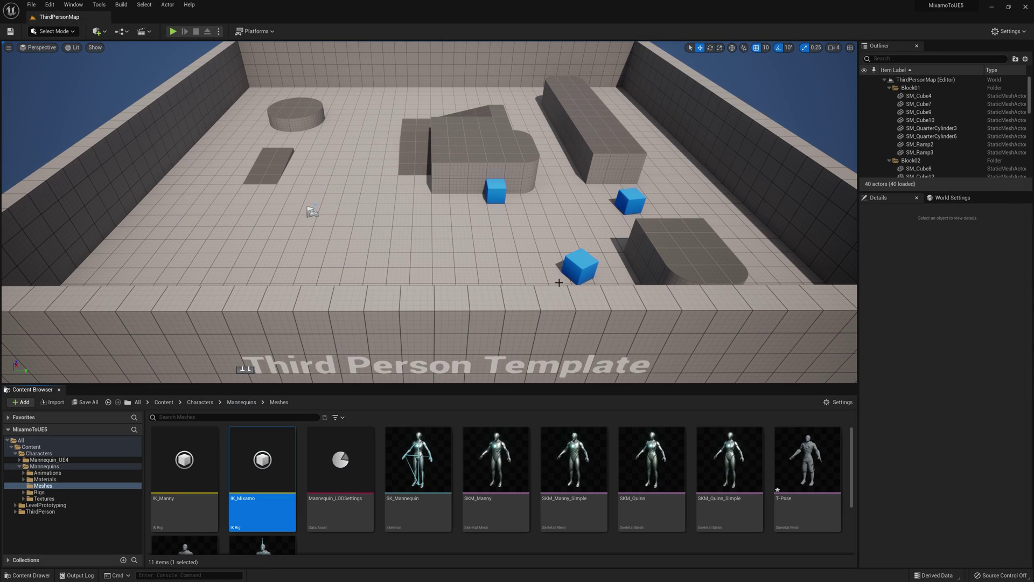
Create an IK Retargeter in the Meshes folder with IK_Mixamo as its source rig and name it IKR_Mixamo.
{"action": "right_click", "coordinate": [336, 543]}
{"action": "mouse_move", "coordinate": [380, 405]}
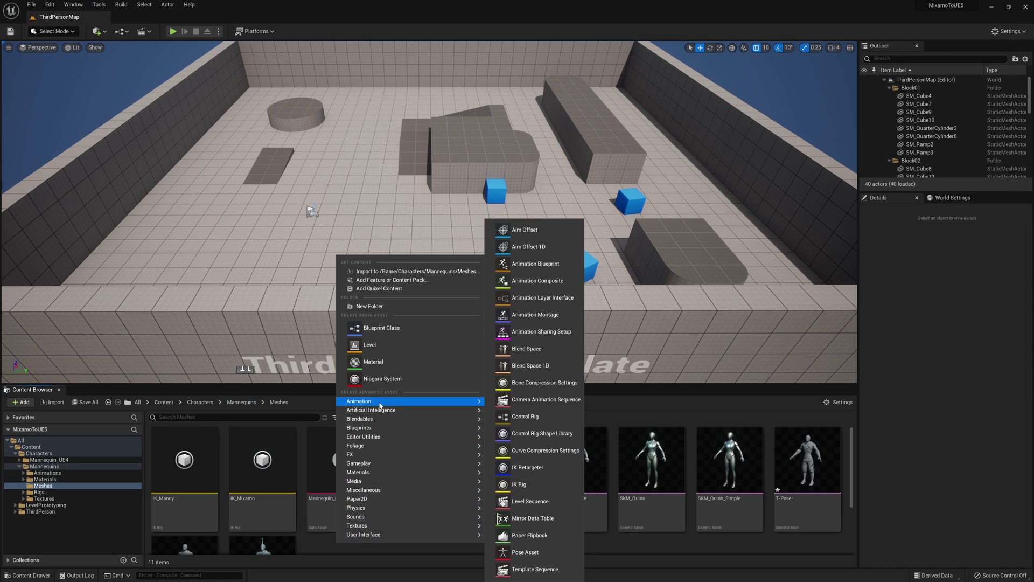
{"action": "left_click", "coordinate": [526, 466]}
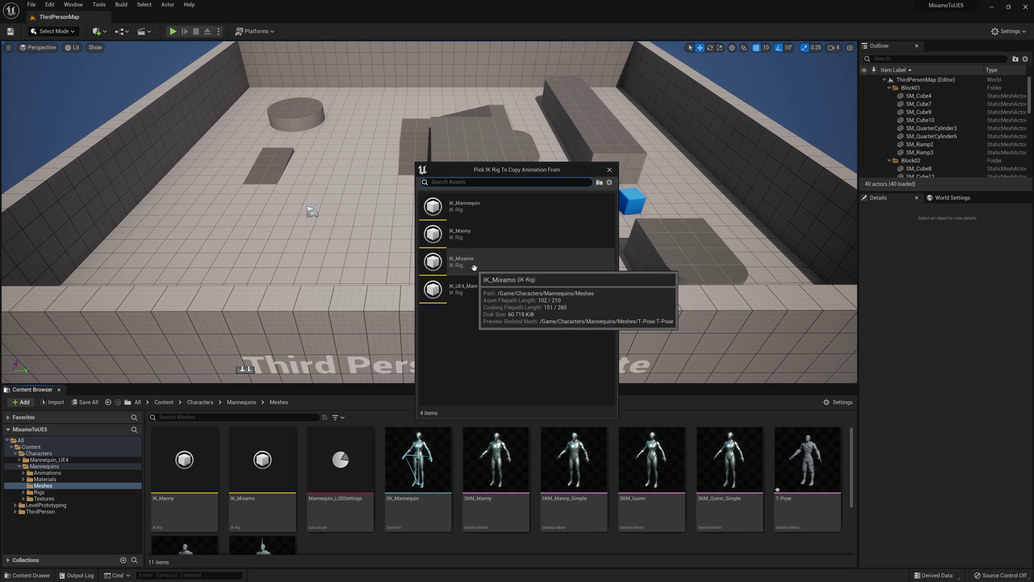
{"action": "left_click", "coordinate": [496, 263]}
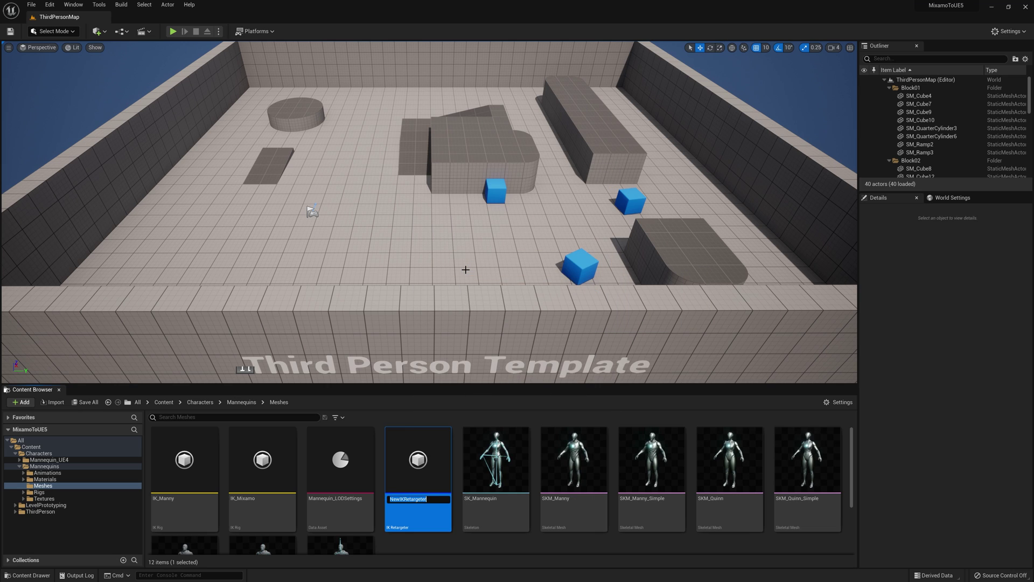
{"action": "key", "text": "BackSpace"}
{"action": "type", "text": "IKR_Mixamo"}
{"action": "key", "text": "Return"}
Open the IKR_Mixamo retargeter and set its target IK Rig asset to IK_Manny.
{"action": "double_click", "coordinate": [349, 449]}
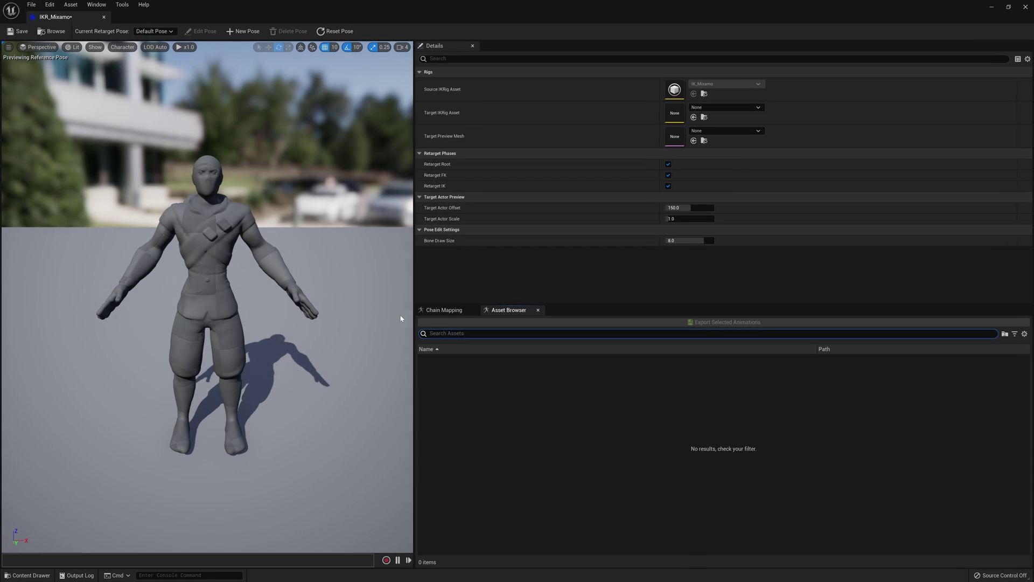
{"action": "key", "text": "s"}
{"action": "right_click_drag", "start_coordinate": [207, 296], "coordinate": [221, 288]}
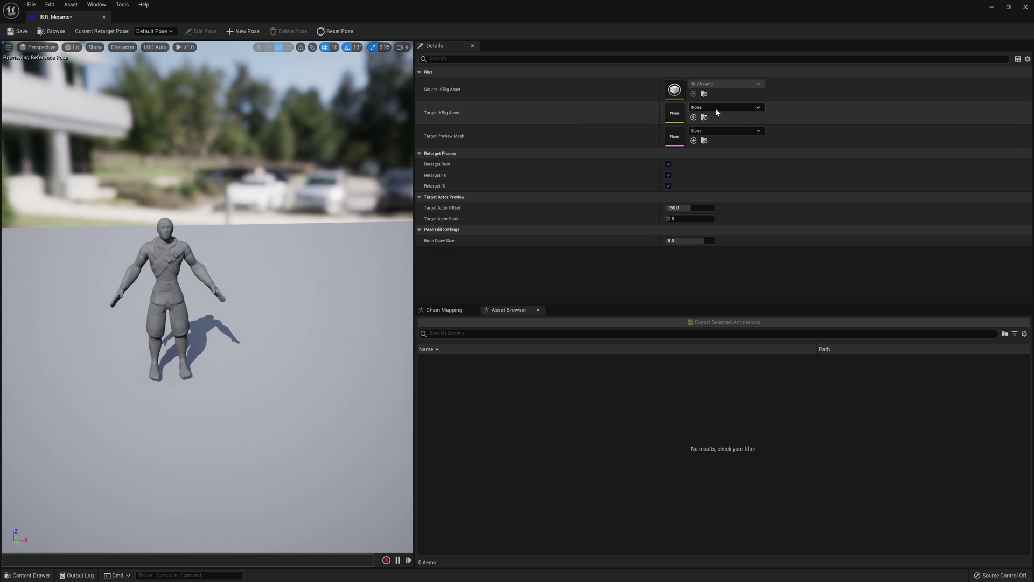
{"action": "left_click", "coordinate": [699, 108]}
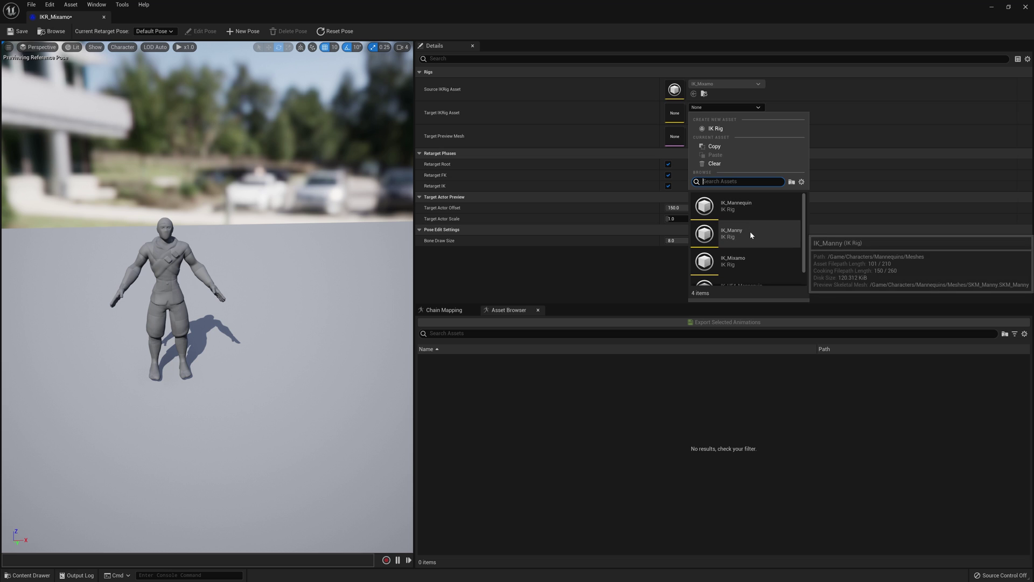
{"action": "scroll", "coordinate": [729, 236], "scroll_direction": "up", "scroll_amount": 1}
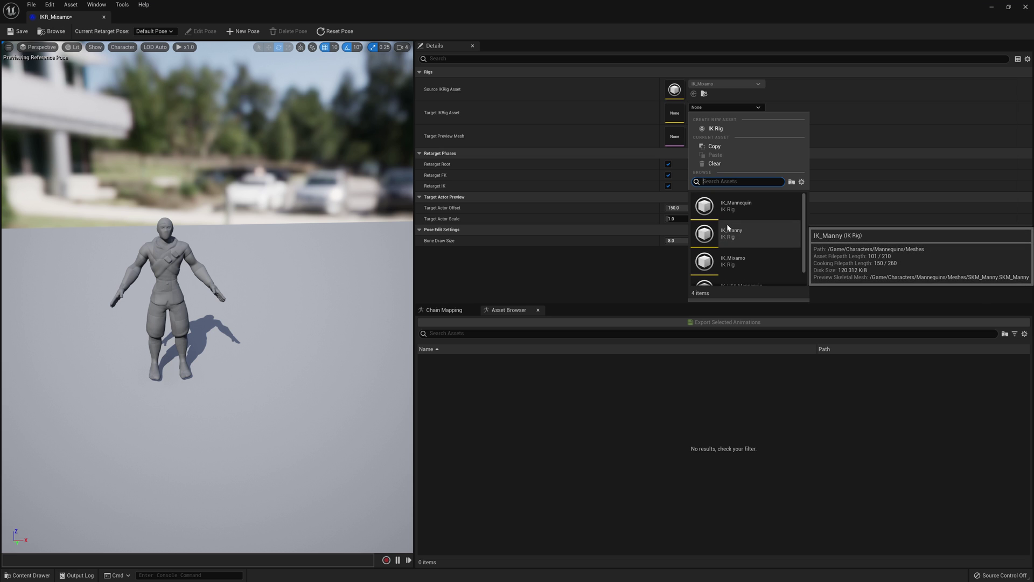
{"action": "left_click", "coordinate": [739, 234]}
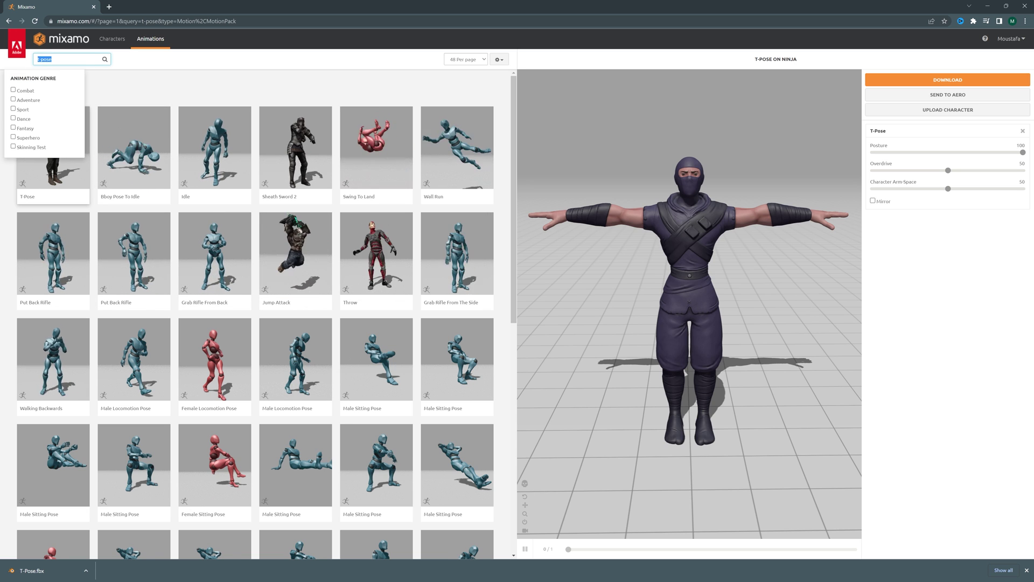
Search the Mixamo website's animations for dance and download Chicken Dance on the Ninja as FBX Binary with skin.
{"action": "type", "text": "dance"}
{"action": "key", "text": "Return"}
{"action": "left_click", "coordinate": [135, 147]}
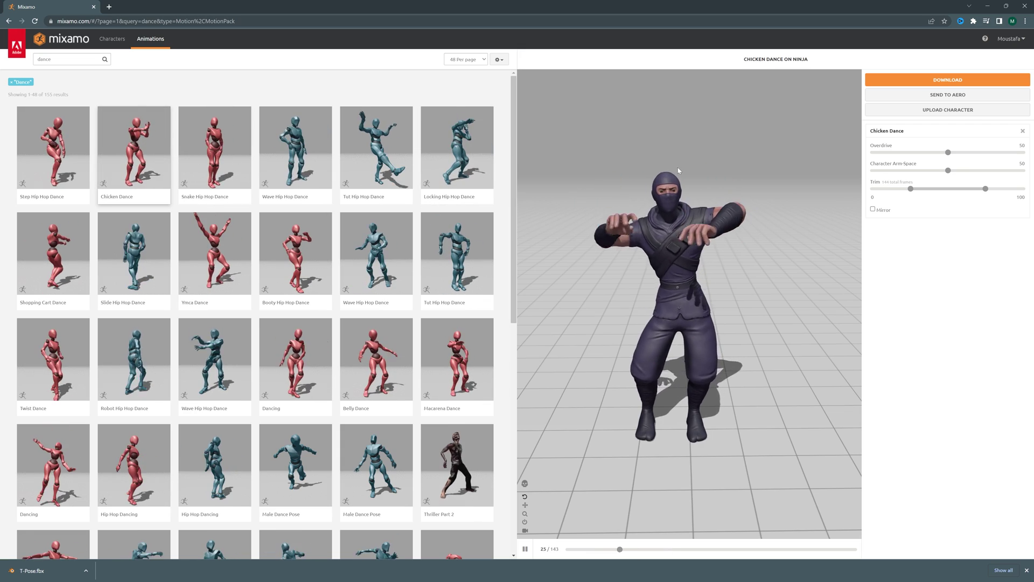
{"action": "left_click", "coordinate": [914, 79]}
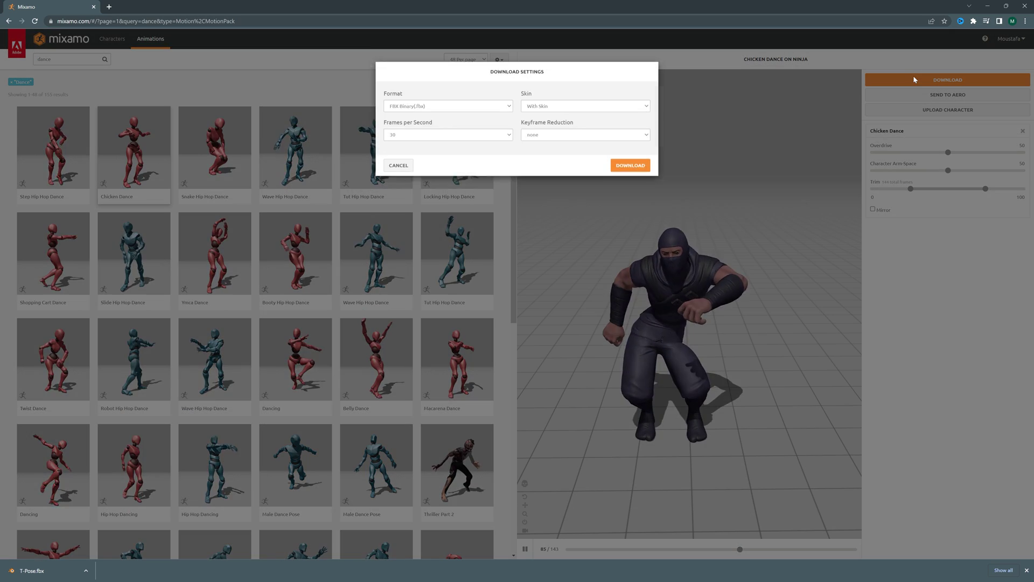
{"action": "left_click", "coordinate": [630, 172]}
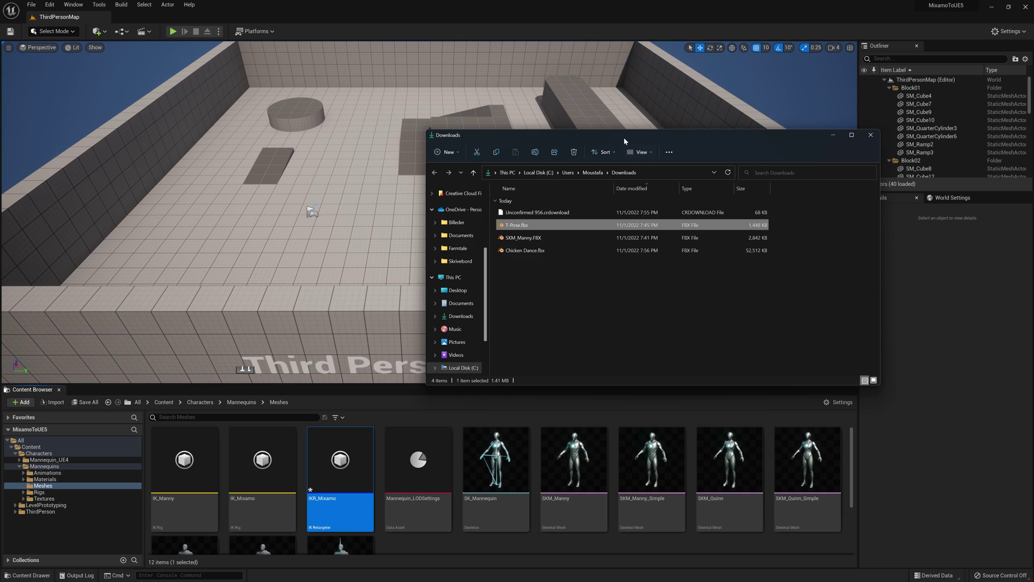
Bring the downloaded Chicken Dance.fbx from the Downloads folder into the project's Meshes folder for import.
{"action": "left_click_drag", "start_coordinate": [623, 138], "coordinate": [616, 92]}
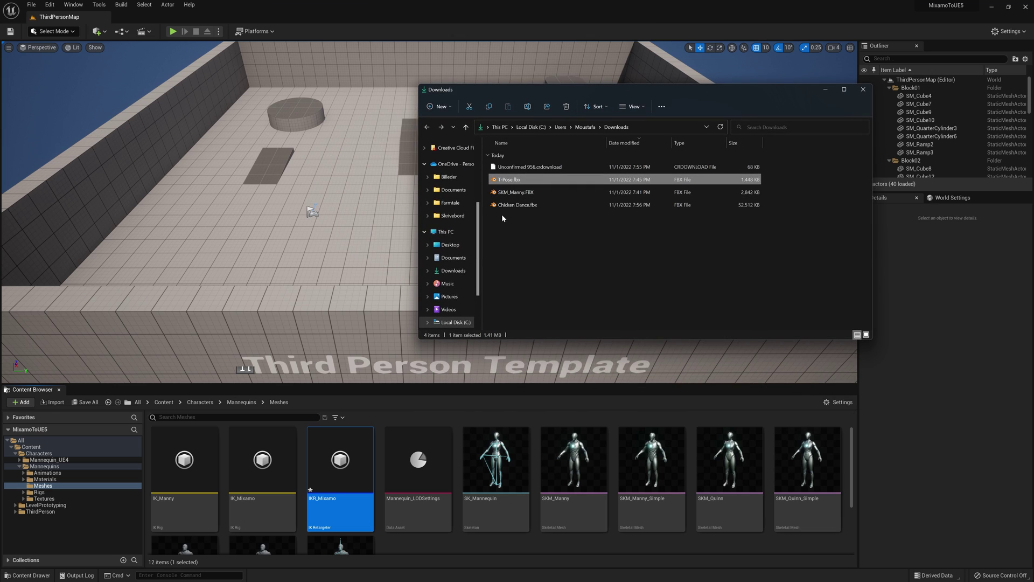
{"action": "left_click", "coordinate": [514, 205]}
{"action": "left_click", "coordinate": [720, 127]}
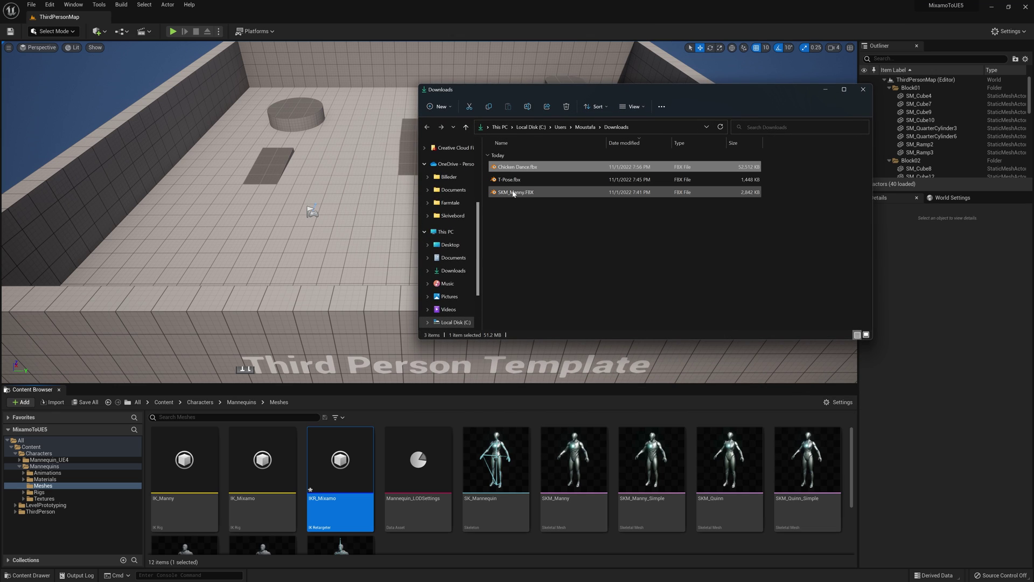
{"action": "left_click_drag", "start_coordinate": [516, 167], "coordinate": [594, 274]}
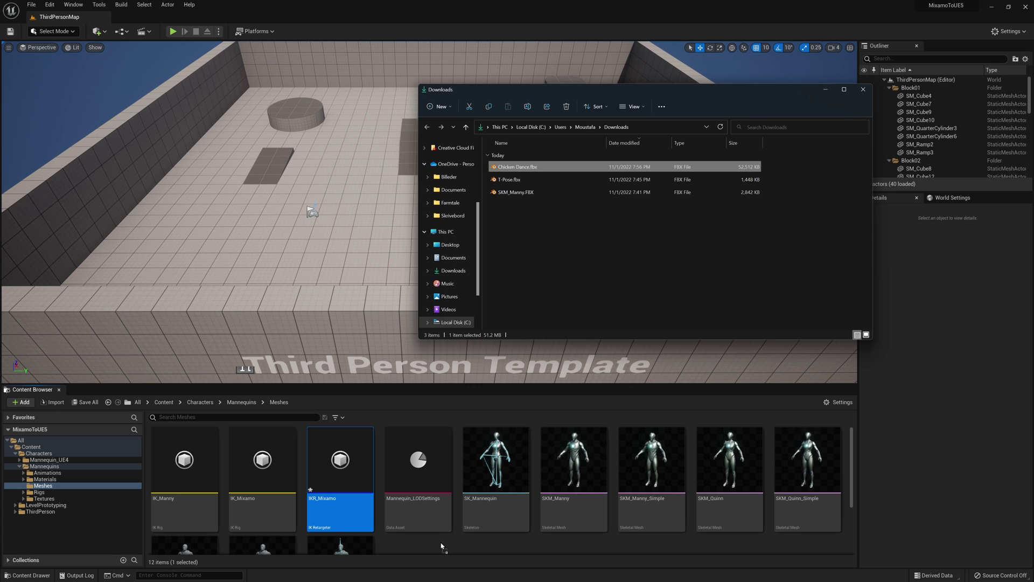
{"action": "left_click_drag", "start_coordinate": [441, 545], "coordinate": [440, 541]}
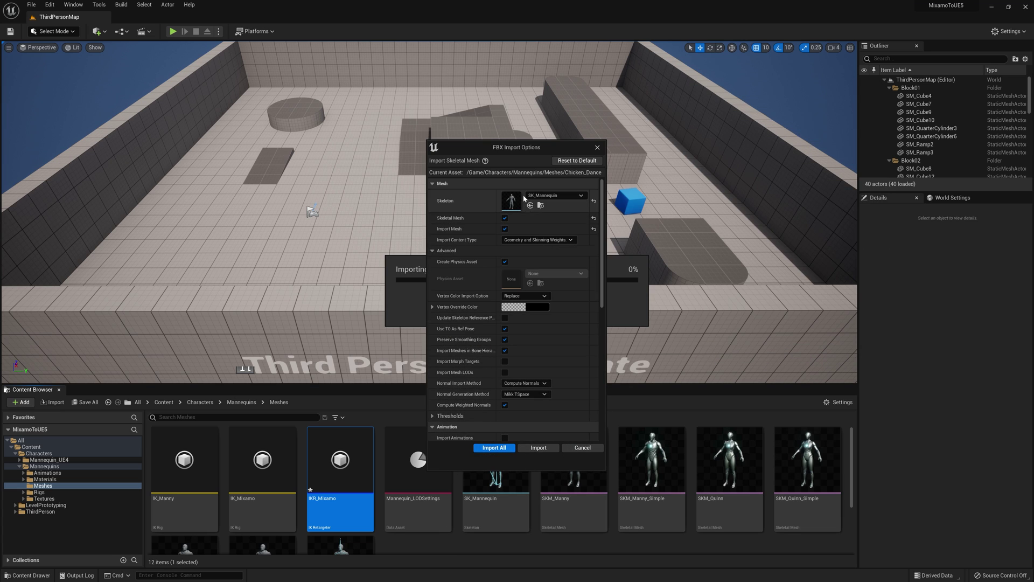
Import the Chicken Dance animation onto T-Pose_Skeleton with Import Mesh disabled, and dismiss the message log.
{"action": "left_click", "coordinate": [550, 197]}
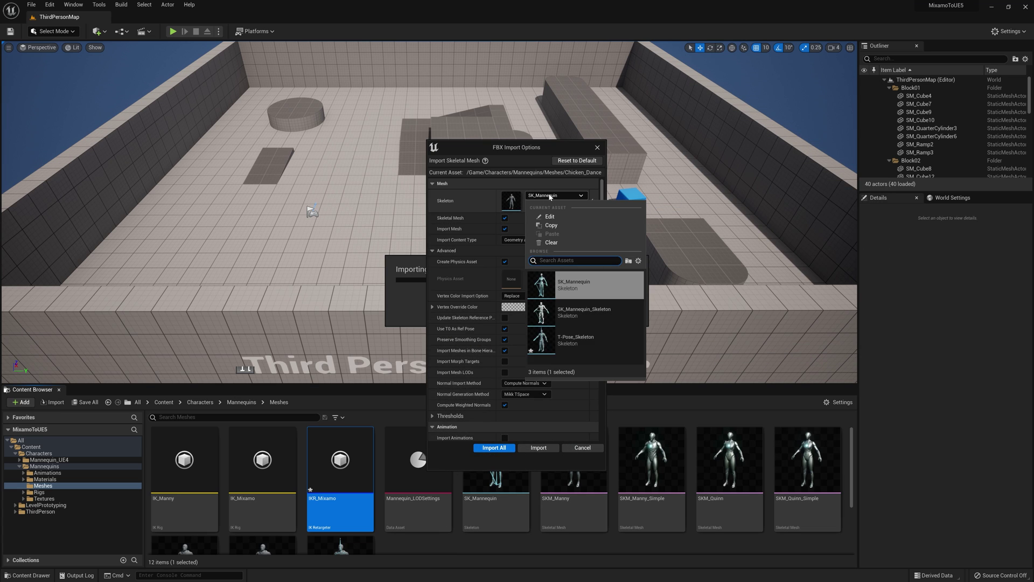
{"action": "left_click", "coordinate": [569, 339]}
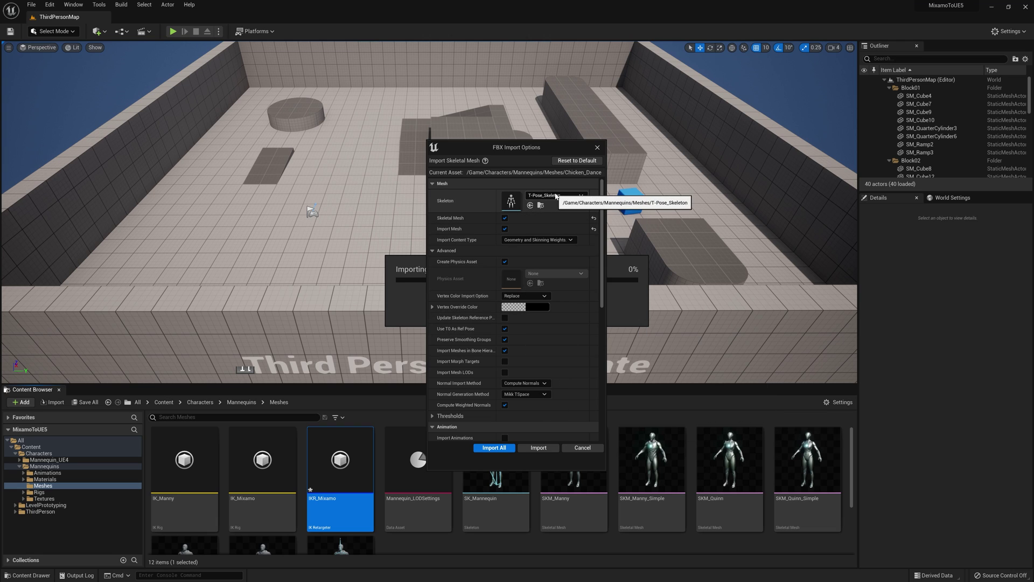
{"action": "left_click", "coordinate": [504, 229]}
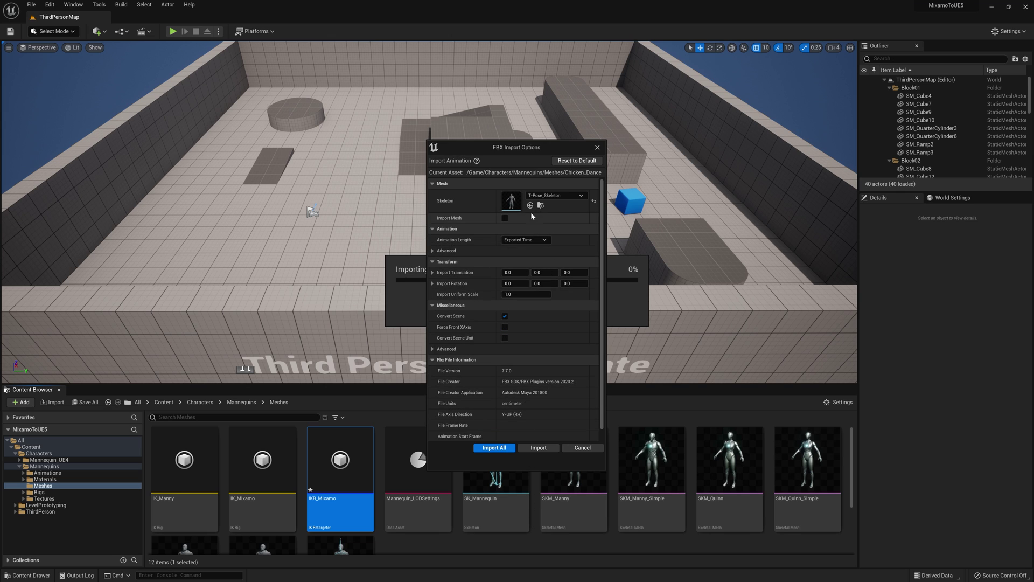
{"action": "left_click", "coordinate": [485, 448]}
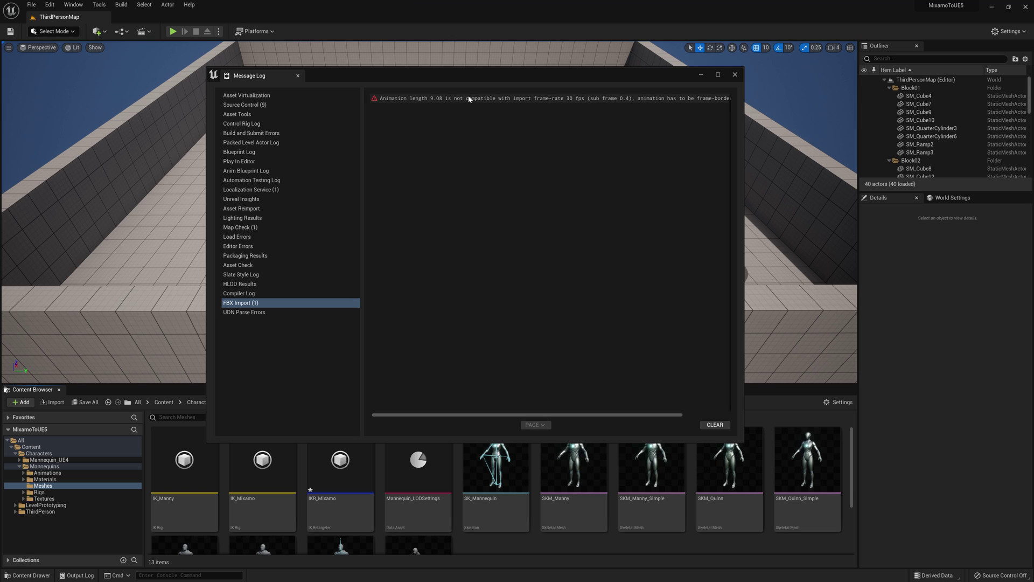
{"action": "left_click", "coordinate": [735, 75]}
Open the imported Chicken_Dance_mixamo_com animation, preview it on both characters in the IKR_Mixamo retargeter, and close the retargeter.
{"action": "scroll", "coordinate": [536, 484], "scroll_direction": "down", "scroll_amount": 2}
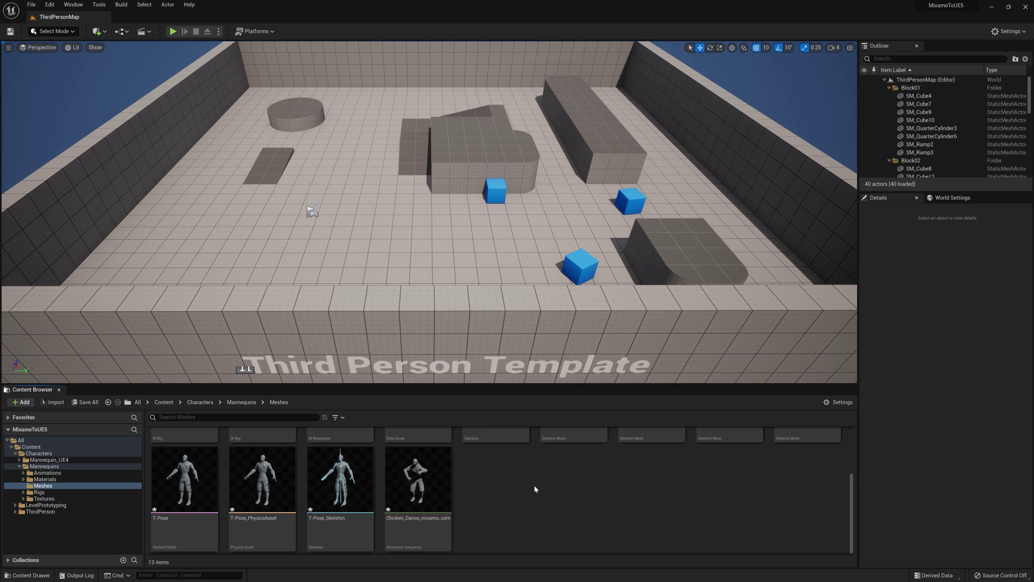
{"action": "double_click", "coordinate": [433, 473]}
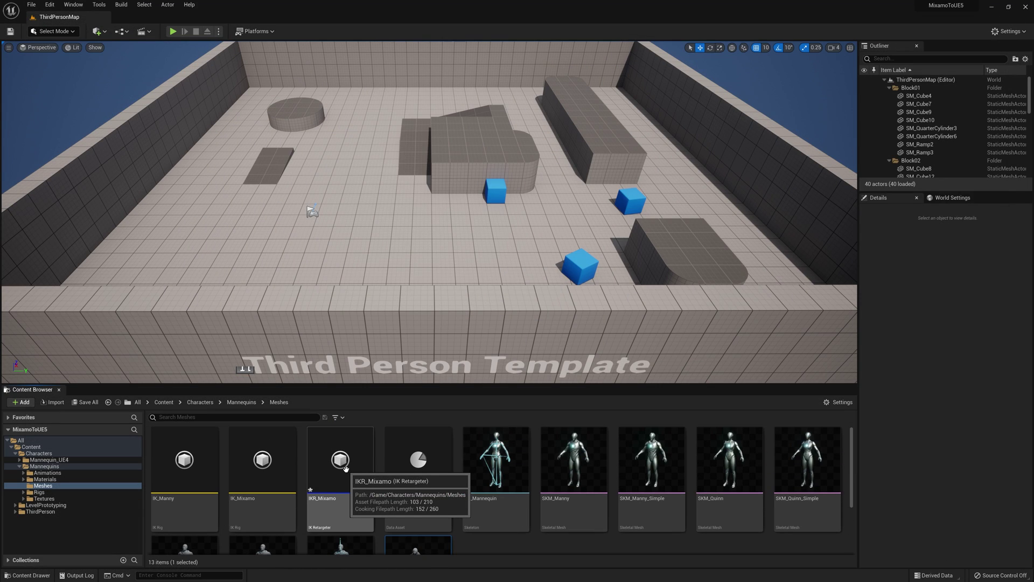
{"action": "double_click", "coordinate": [345, 466]}
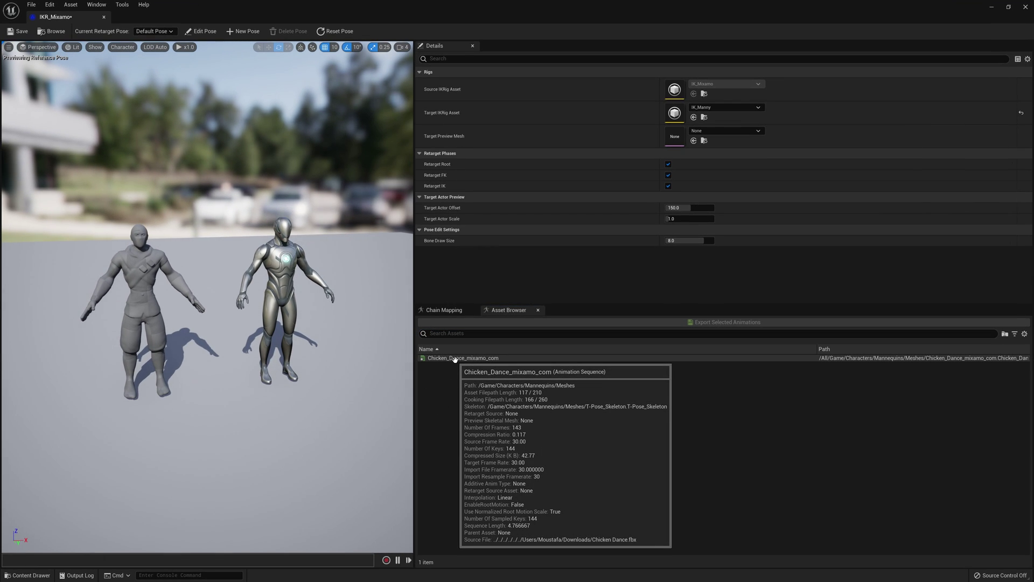
{"action": "left_click", "coordinate": [455, 358]}
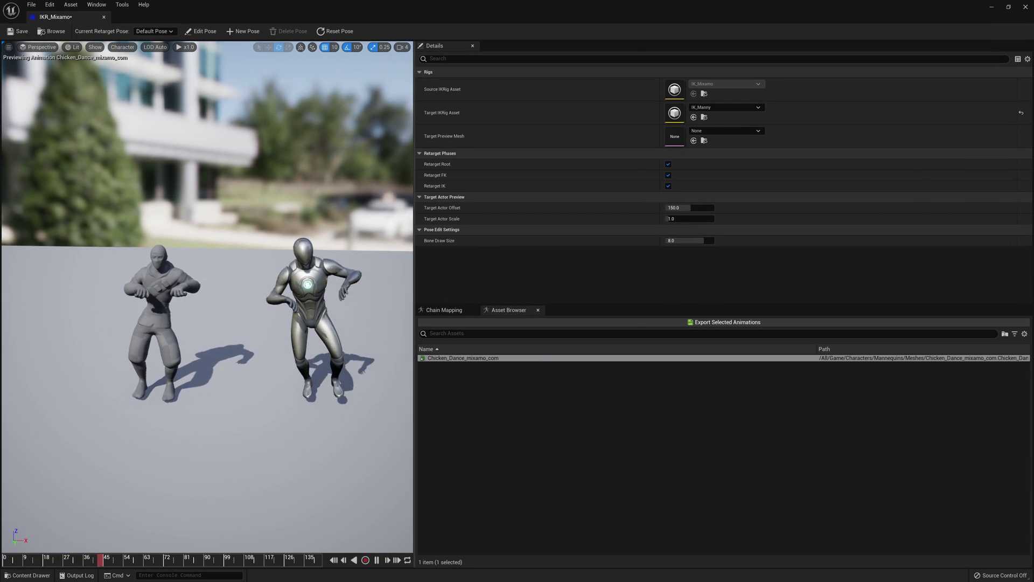
{"action": "right_click_drag", "start_coordinate": [274, 288], "coordinate": [304, 296]}
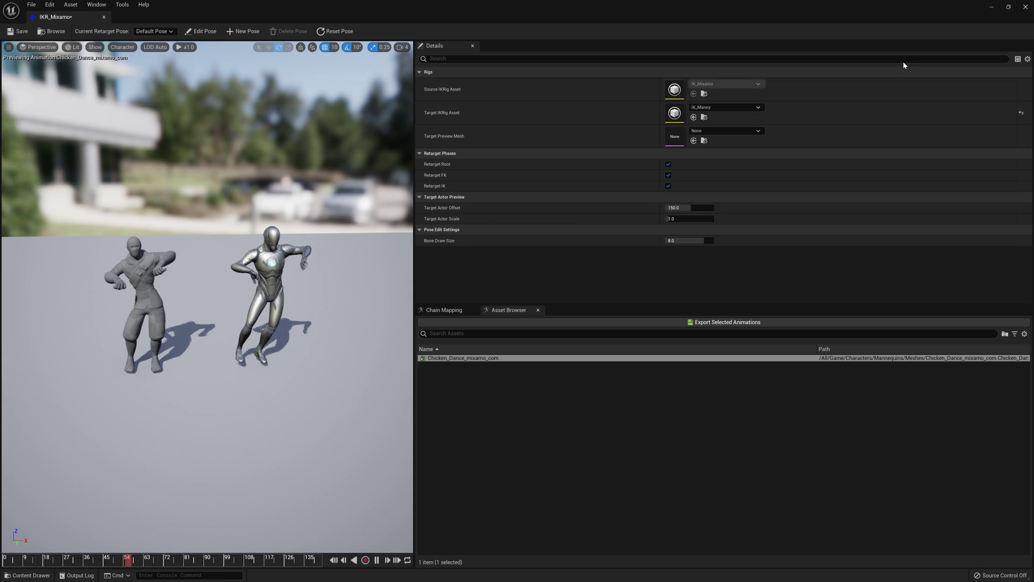
{"action": "left_click", "coordinate": [1025, 7]}
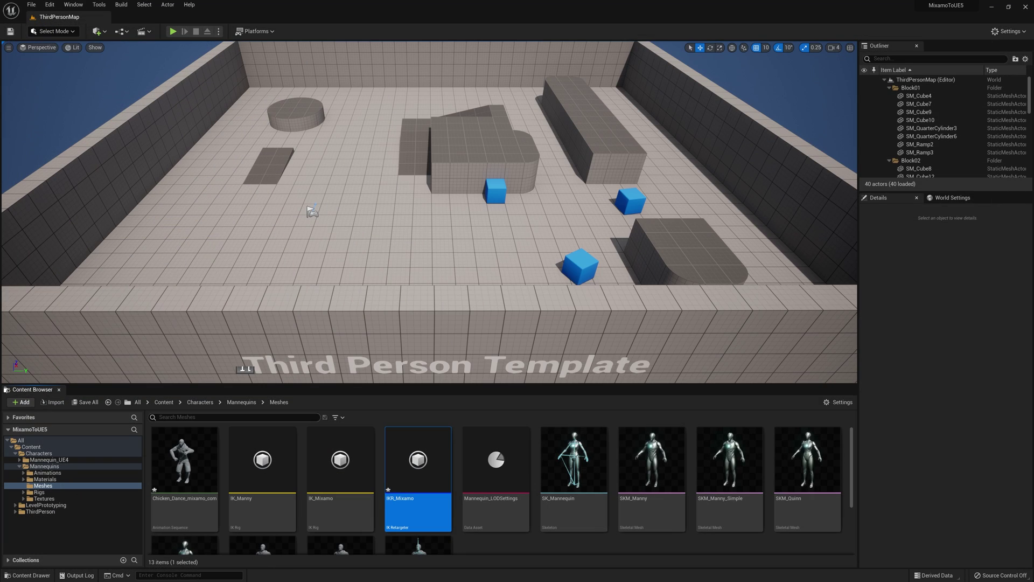
Set the pelvis bone as the retarget root in IK_Manny and close the rig editor.
{"action": "double_click", "coordinate": [265, 460]}
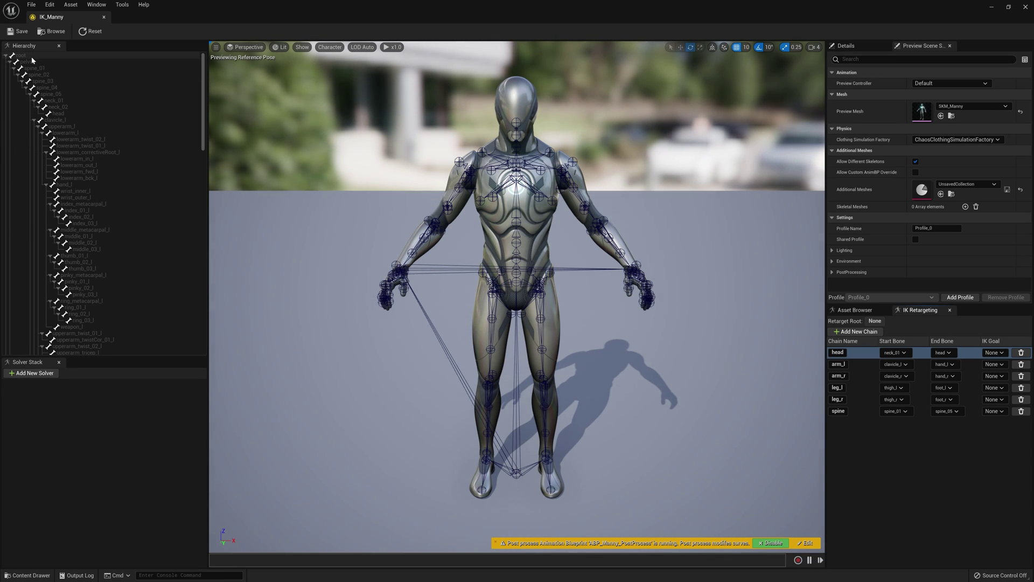
{"action": "left_click", "coordinate": [31, 62]}
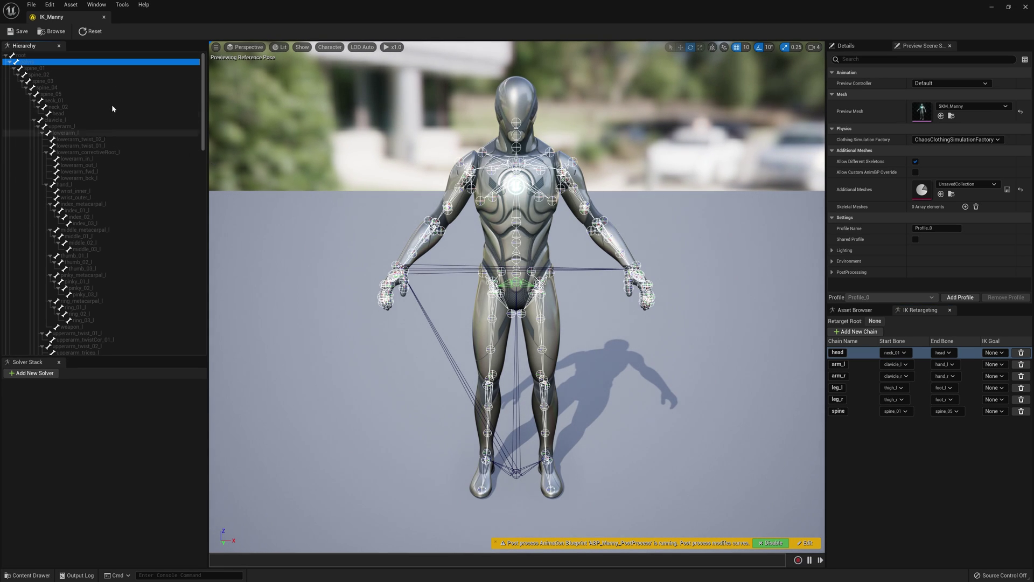
{"action": "right_click", "coordinate": [29, 64]}
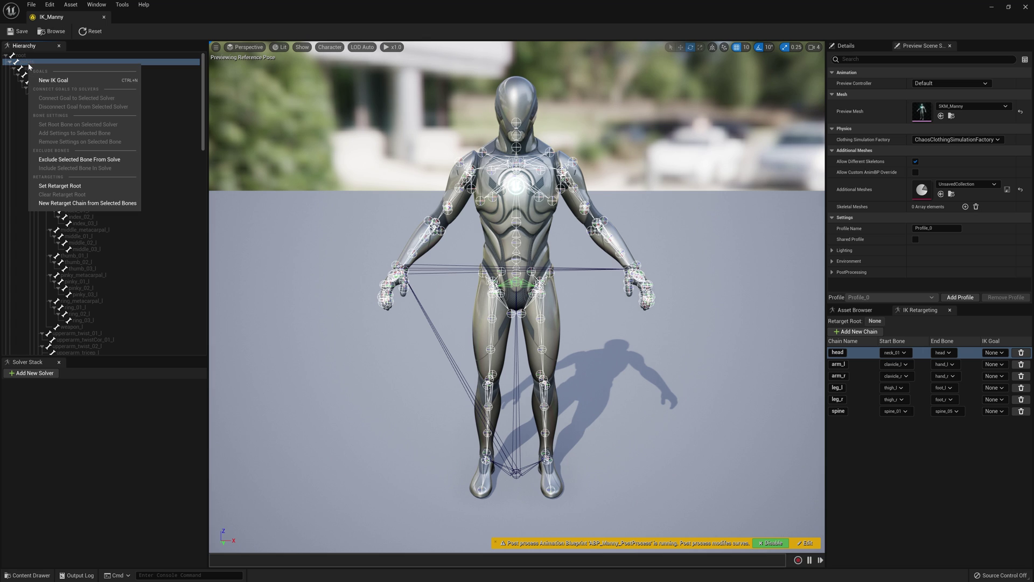
{"action": "left_click", "coordinate": [58, 187]}
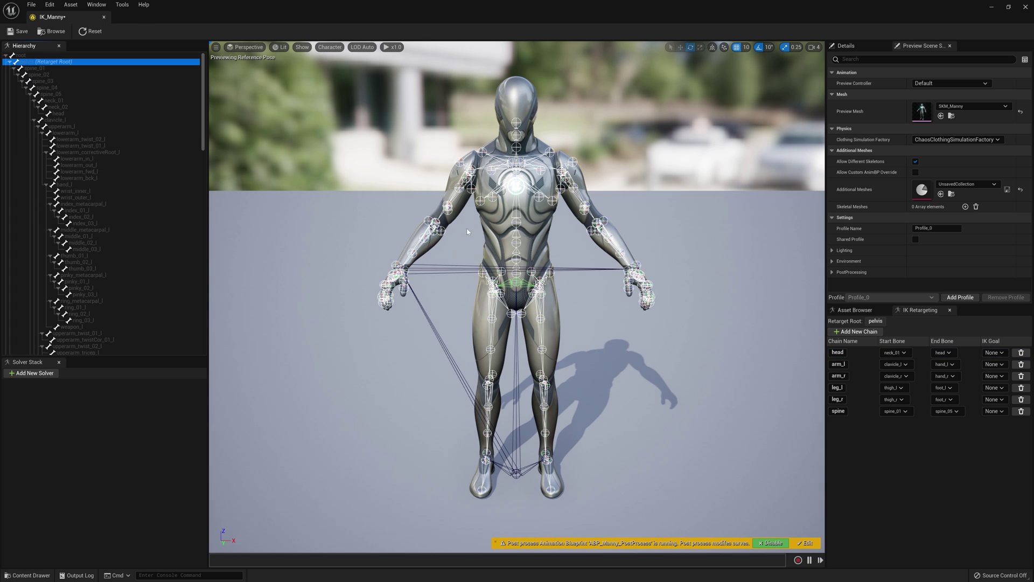
{"action": "left_click", "coordinate": [1025, 7]}
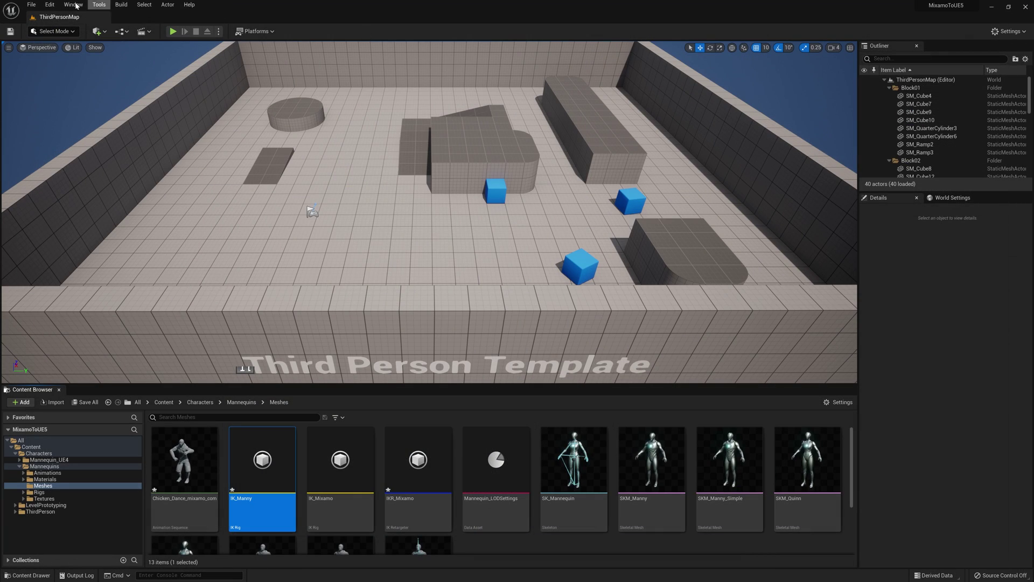
Save the modified assets and play Chicken_Dance_mixamo_com in the IKR_Mixamo retargeter.
{"action": "left_click", "coordinate": [31, 5]}
{"action": "key", "text": "Escape"}
{"action": "left_click", "coordinate": [424, 471]}
{"action": "double_click", "coordinate": [423, 471]}
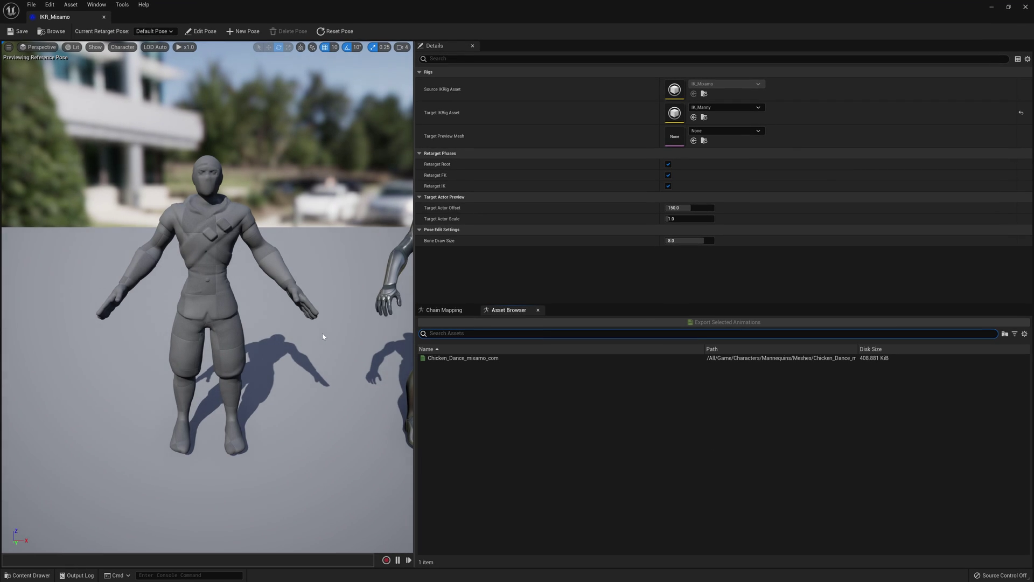
{"action": "left_click", "coordinate": [461, 358]}
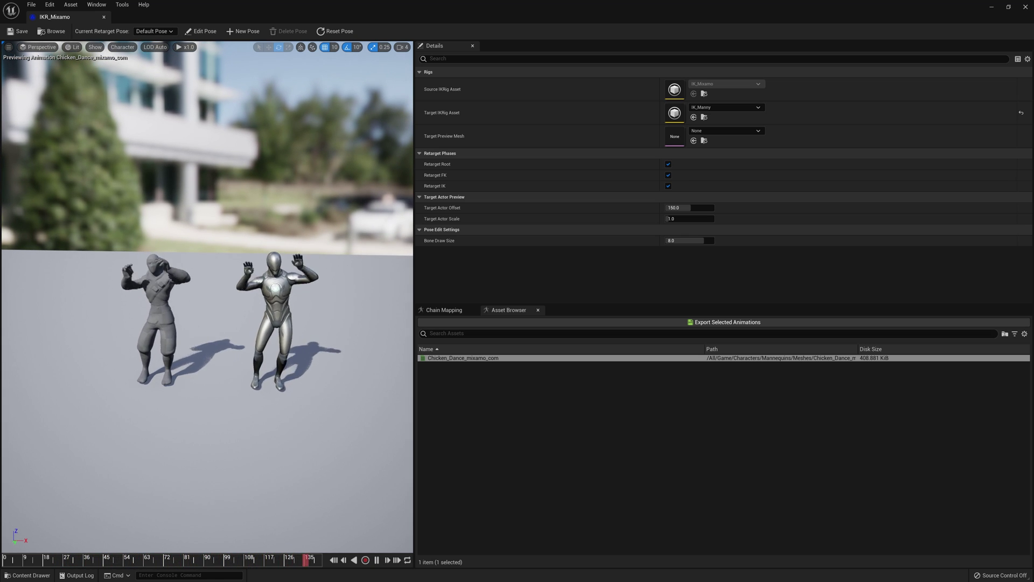
Compare the dance on Manny and the Ninja up close, including their hands, and close the retargeter.
{"action": "right_click_drag", "start_coordinate": [208, 302], "coordinate": [237, 307]}
{"action": "key", "text": "w"}
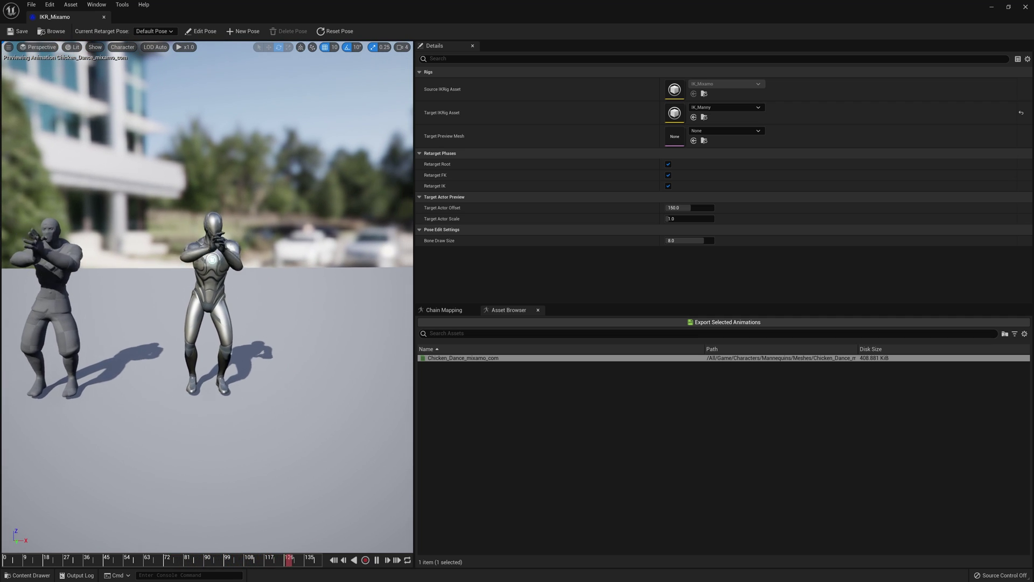
{"action": "scroll", "coordinate": [306, 327], "scroll_direction": "up", "scroll_amount": 3}
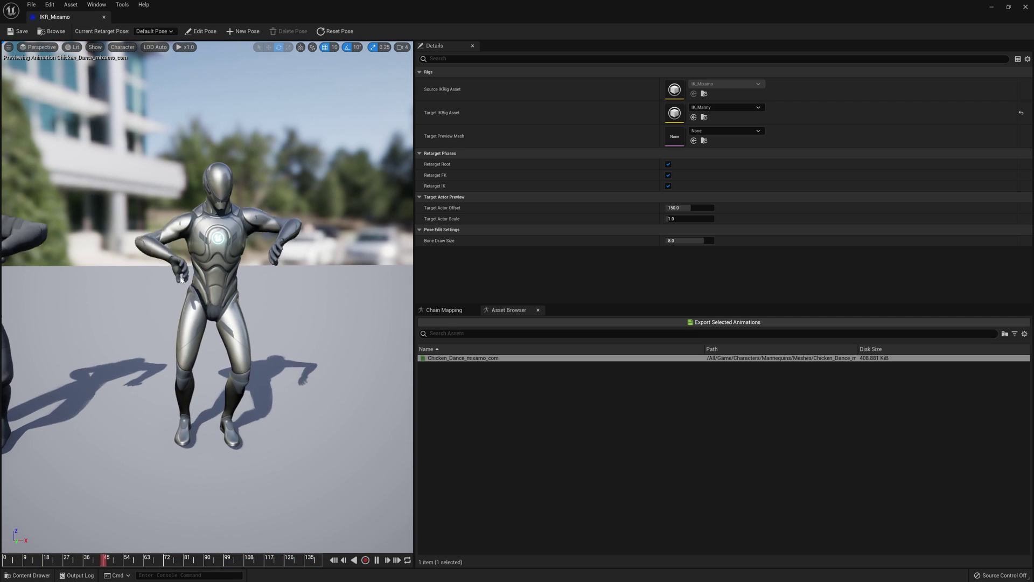
{"action": "key", "text": "a"}
{"action": "right_click_drag", "start_coordinate": [170, 273], "coordinate": [145, 237]}
{"action": "key", "text": "w"}
{"action": "scroll", "coordinate": [205, 269], "scroll_direction": "down", "scroll_amount": 5}
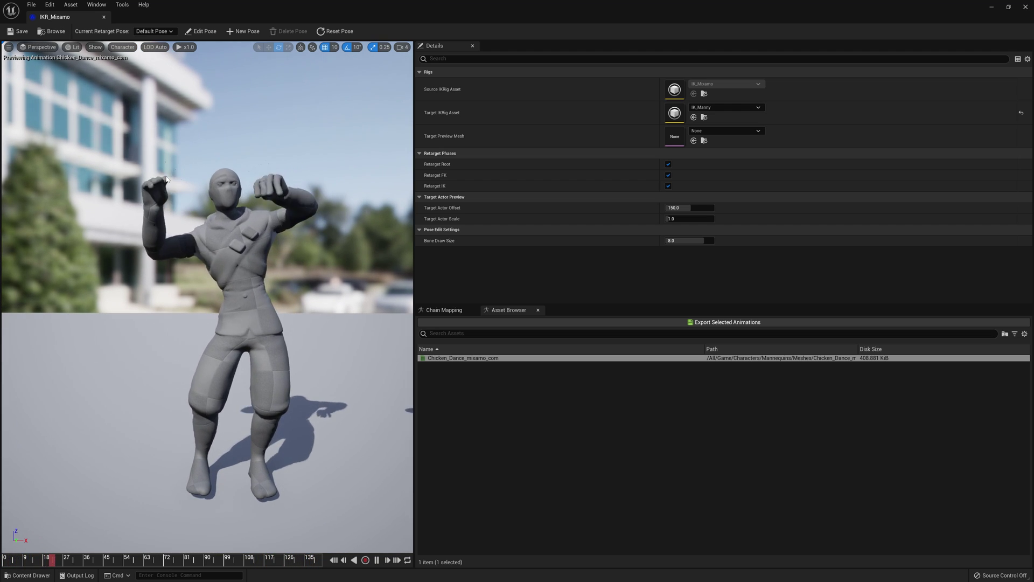
{"action": "key", "text": "a"}
{"action": "right_click_drag", "start_coordinate": [205, 270], "coordinate": [156, 253]}
{"action": "key", "text": "s"}
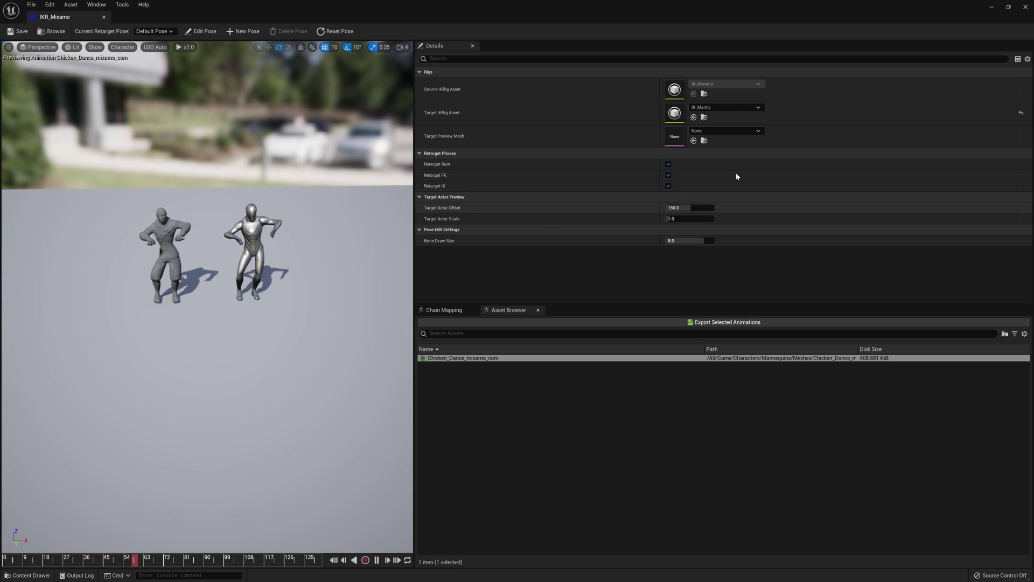
{"action": "left_click", "coordinate": [1025, 7]}
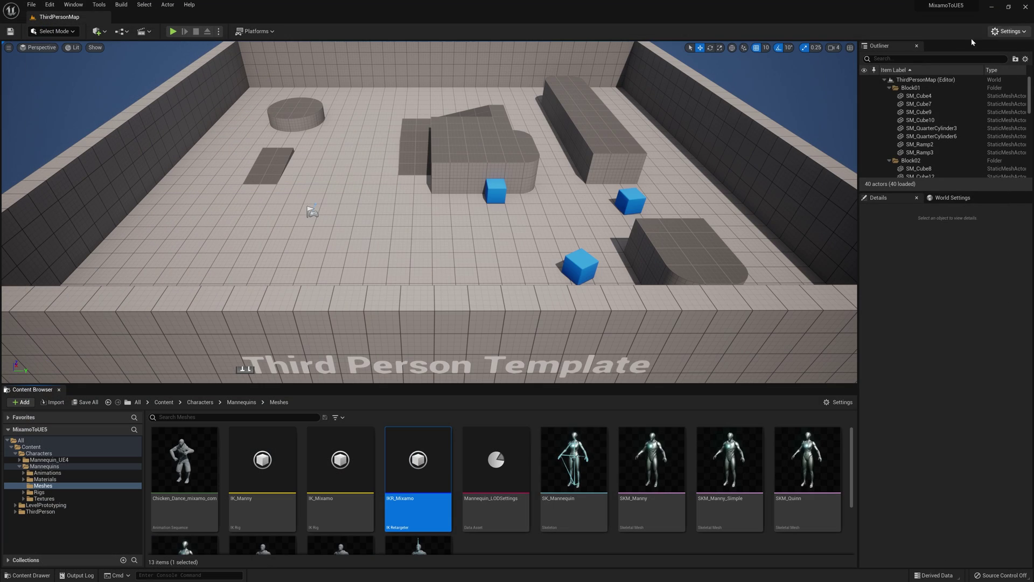
Add new retarget chains for the fingers to IK_Mixamo and name the first two thumb_l and thumb_r.
{"action": "double_click", "coordinate": [341, 462]}
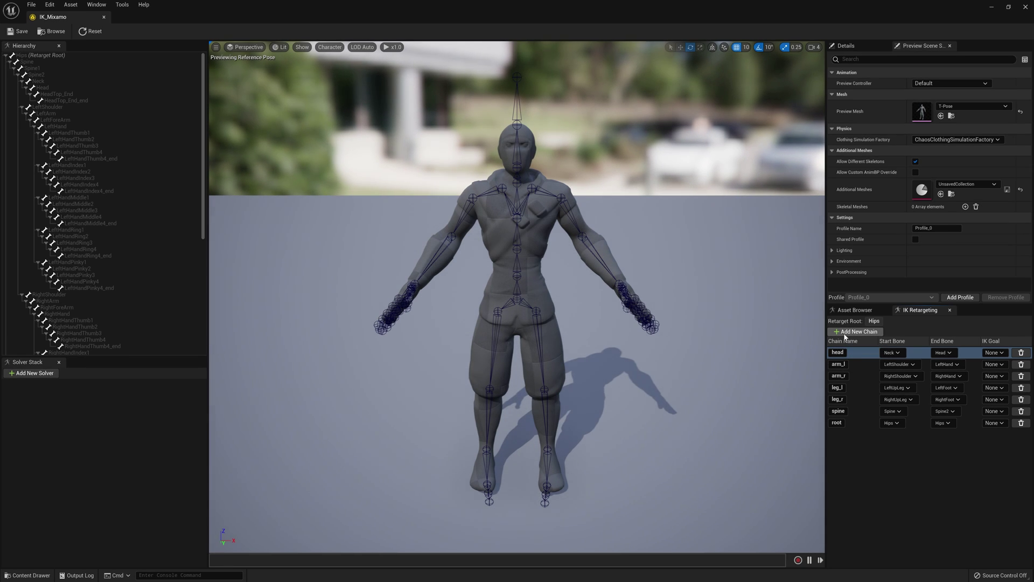
{"action": "left_click", "coordinate": [844, 332]}
{"action": "left_click", "coordinate": [845, 332]}
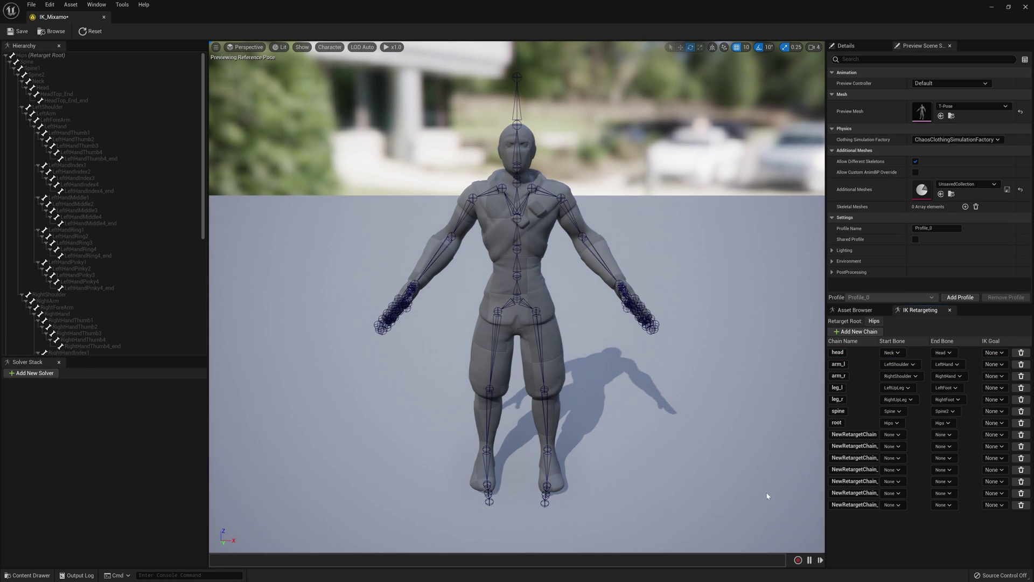
{"action": "right_click_drag", "start_coordinate": [768, 496], "coordinate": [807, 528]}
{"action": "left_click", "coordinate": [464, 319]}
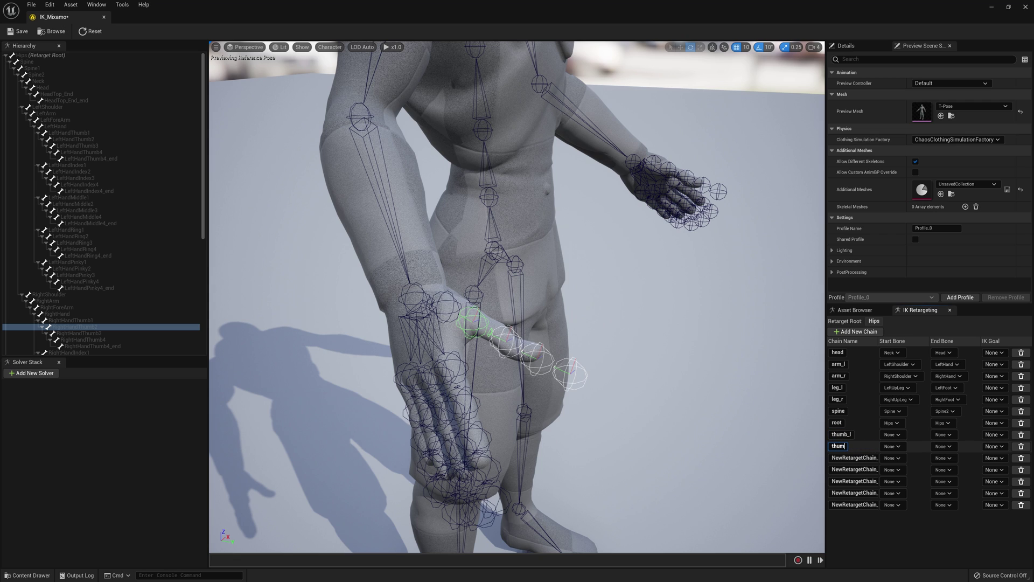
Complete the left and right index, middle, ring and pinky chains in IK_Mixamo, assigning every finger and thumb chain its bones 1 to 4.
{"action": "left_click", "coordinate": [458, 359]}
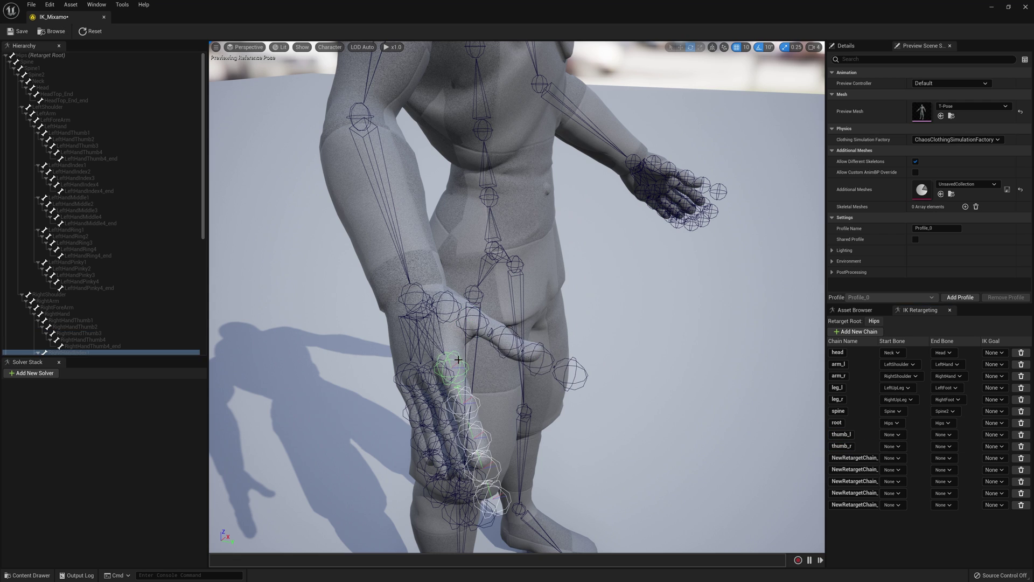
{"action": "scroll", "coordinate": [79, 347], "scroll_direction": "down", "scroll_amount": 2}
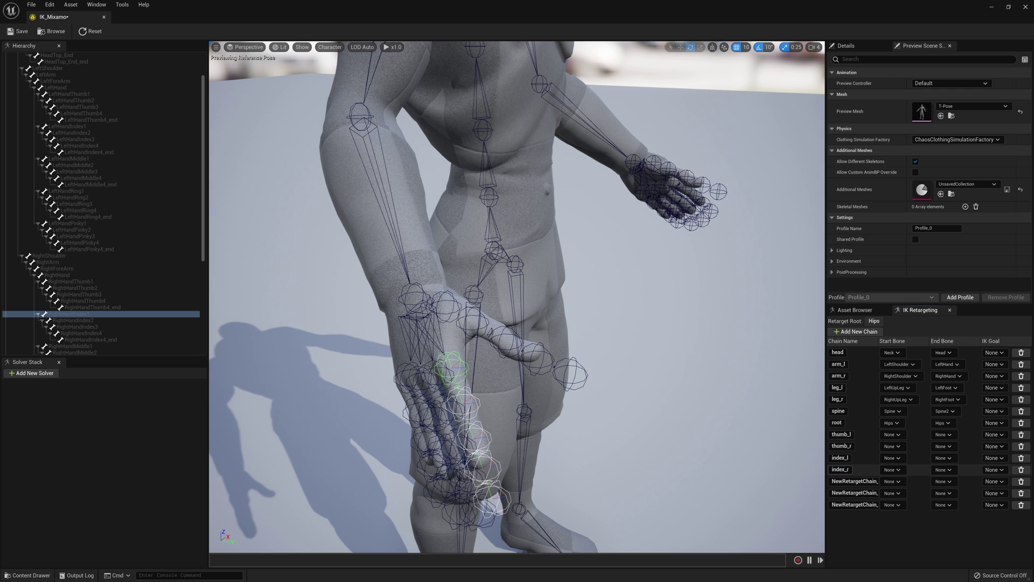
{"action": "mouse_move", "coordinate": [471, 371]}
{"action": "right_mouse_down"}
{"action": "mouse_move", "coordinate": [517, 329]}
{"action": "mouse_move", "coordinate": [472, 372]}
{"action": "right_mouse_up"}
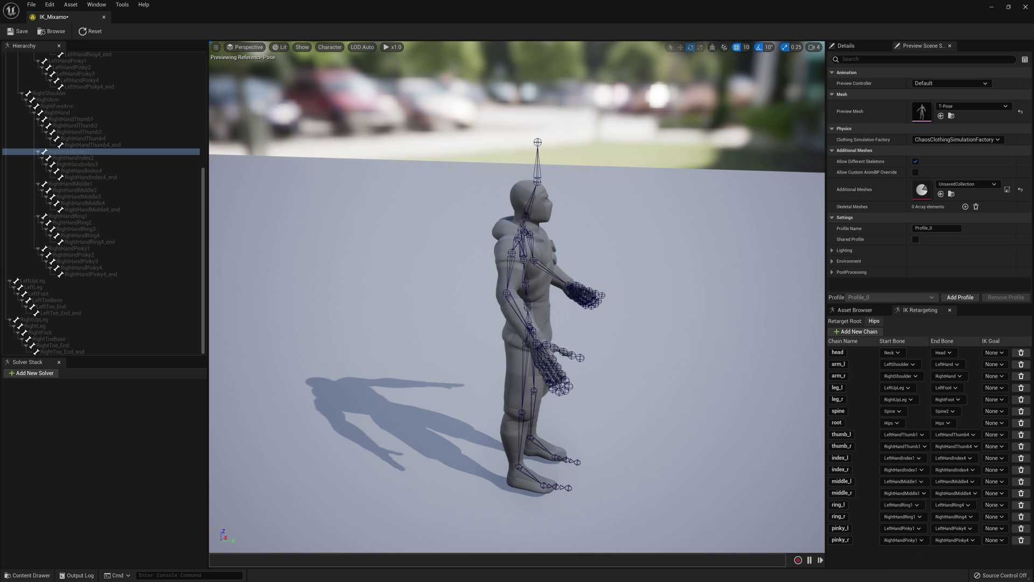
{"action": "left_click_drag", "start_coordinate": [603, 269], "coordinate": [516, 286], "text": "alt"}
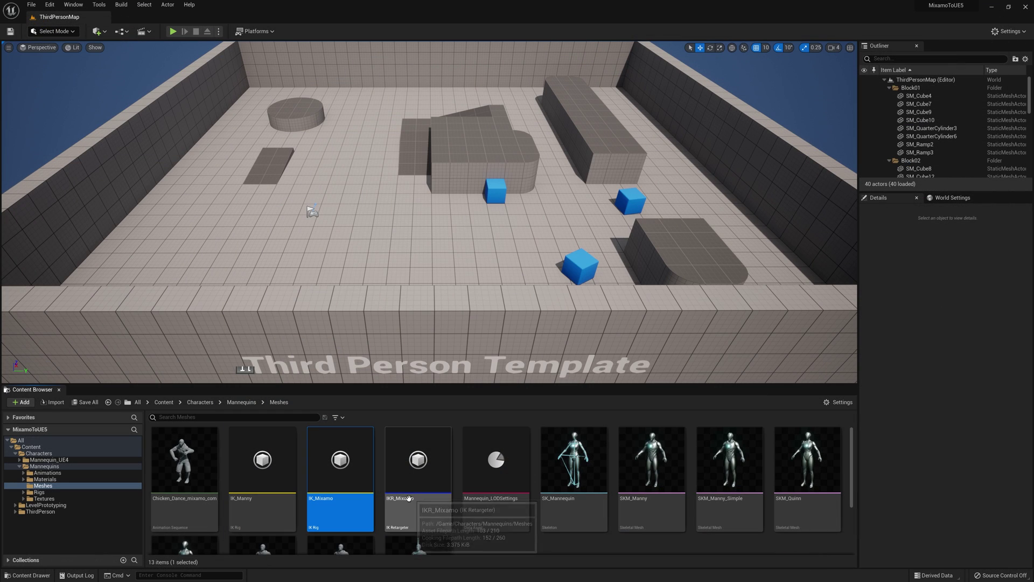
Open IK_Manny and add nine new empty retarget chains for the fingers.
{"action": "double_click", "coordinate": [262, 467]}
{"action": "key", "text": "s"}
{"action": "right_click_drag", "start_coordinate": [597, 330], "coordinate": [667, 320]}
{"action": "key", "text": "a"}
{"action": "key", "text": "w"}
{"action": "key", "text": "s"}
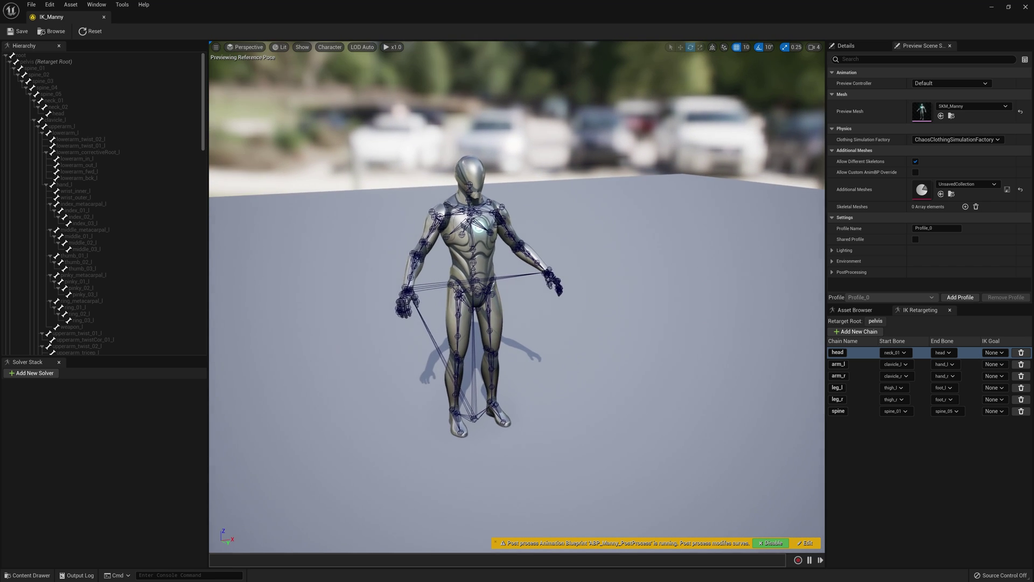
{"action": "double_click", "coordinate": [862, 334]}
{"action": "double_click", "coordinate": [863, 333]}
{"action": "left_click", "coordinate": [863, 334]}
{"action": "double_click", "coordinate": [863, 333]}
{"action": "left_click", "coordinate": [863, 334]}
{"action": "left_click", "coordinate": [862, 334]}
{"action": "right_click_drag", "start_coordinate": [613, 277], "coordinate": [668, 277]}
{"action": "key", "text": "a"}
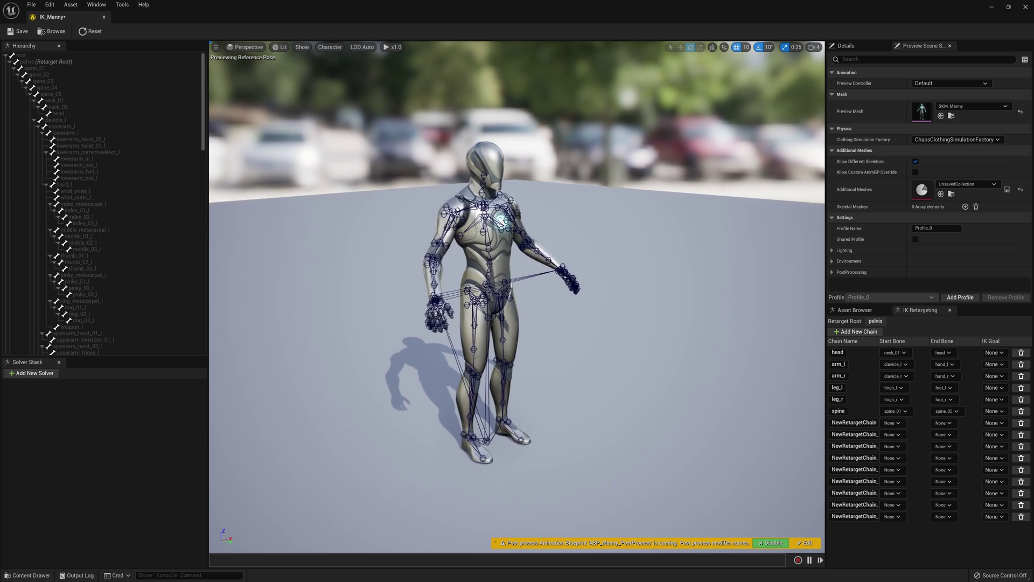
Save the IK_Manny rig with its completed left and right thumb, index, middle, ring and pinky chains.
{"action": "scroll", "coordinate": [517, 296], "scroll_direction": "up", "scroll_amount": 6}
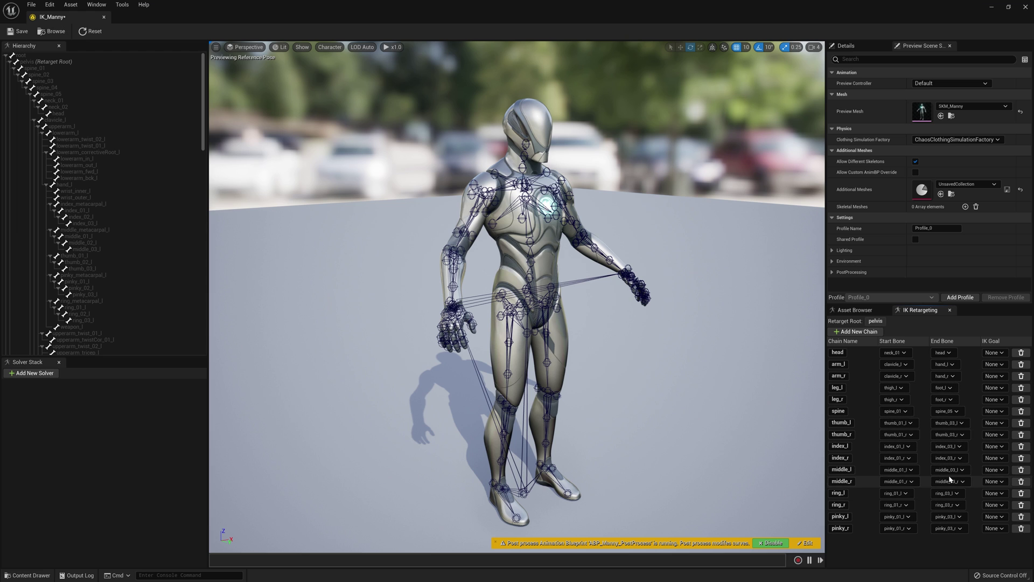
{"action": "scroll", "coordinate": [516, 381], "scroll_direction": "down", "scroll_amount": 5}
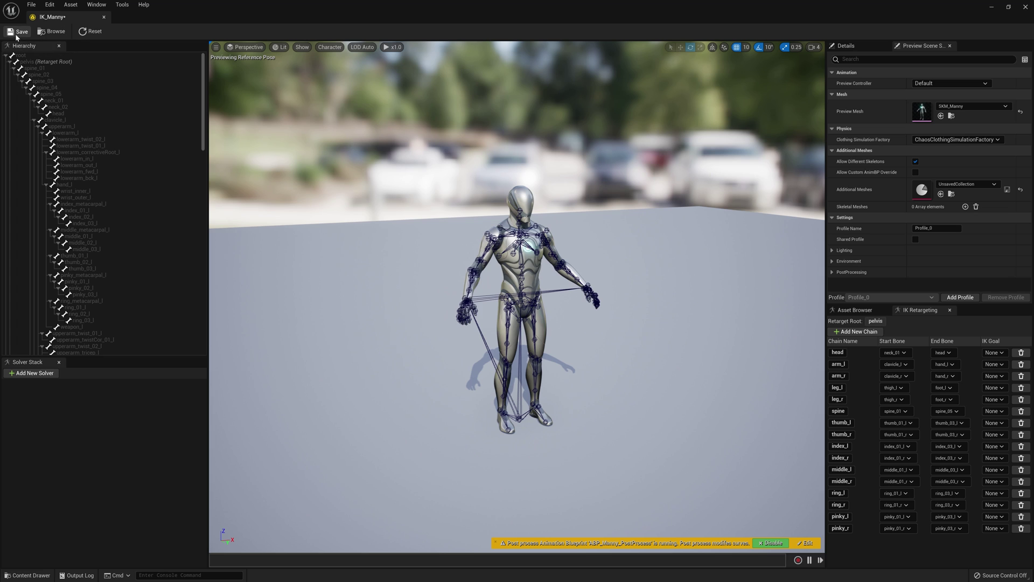
{"action": "left_click", "coordinate": [31, 5]}
{"action": "left_click", "coordinate": [51, 42]}
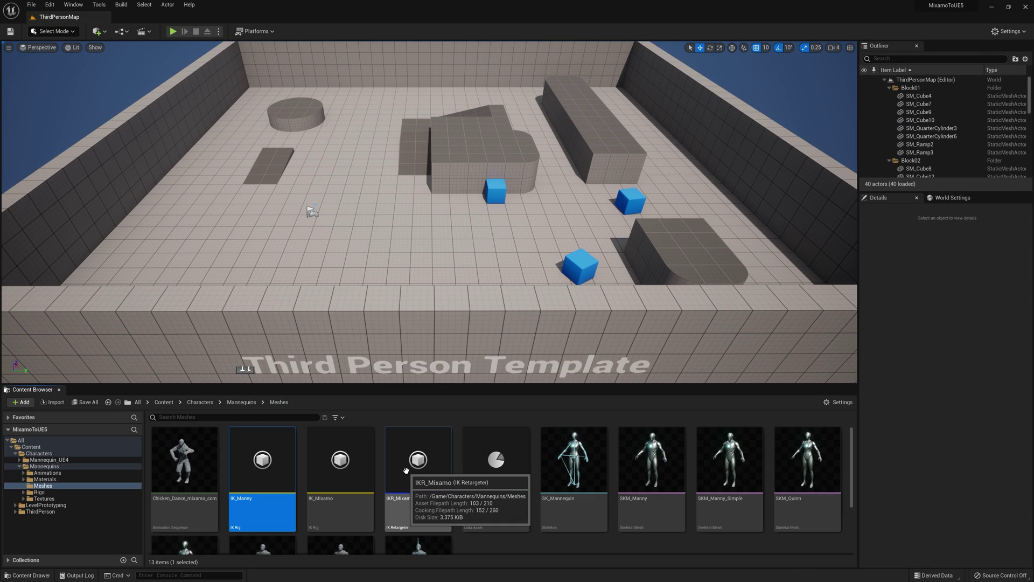
Open the IKR_Mixamo retargeter and auto-map its chains so the new finger chains get matching source chains.
{"action": "double_click", "coordinate": [408, 474]}
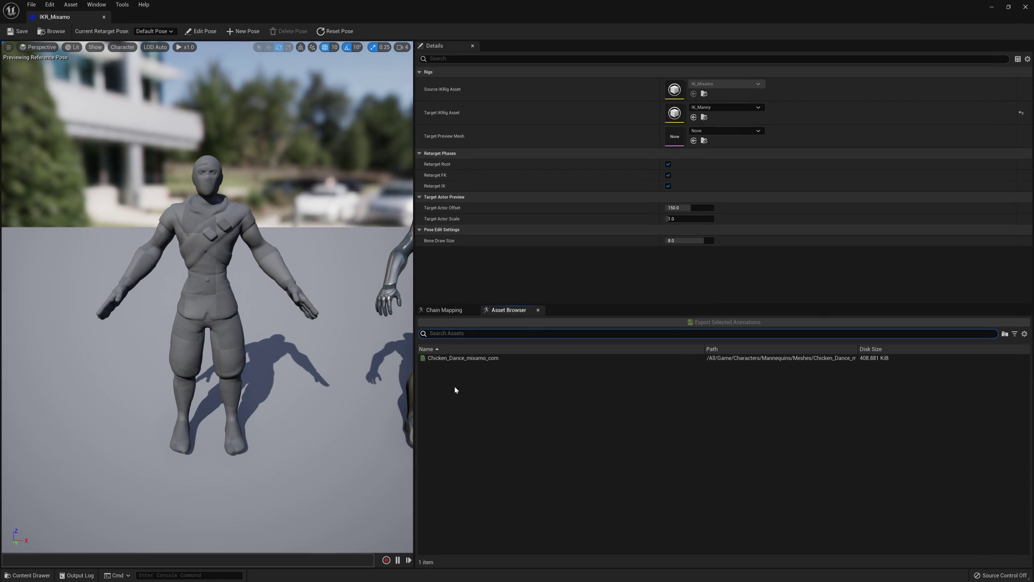
{"action": "left_click", "coordinate": [445, 310]}
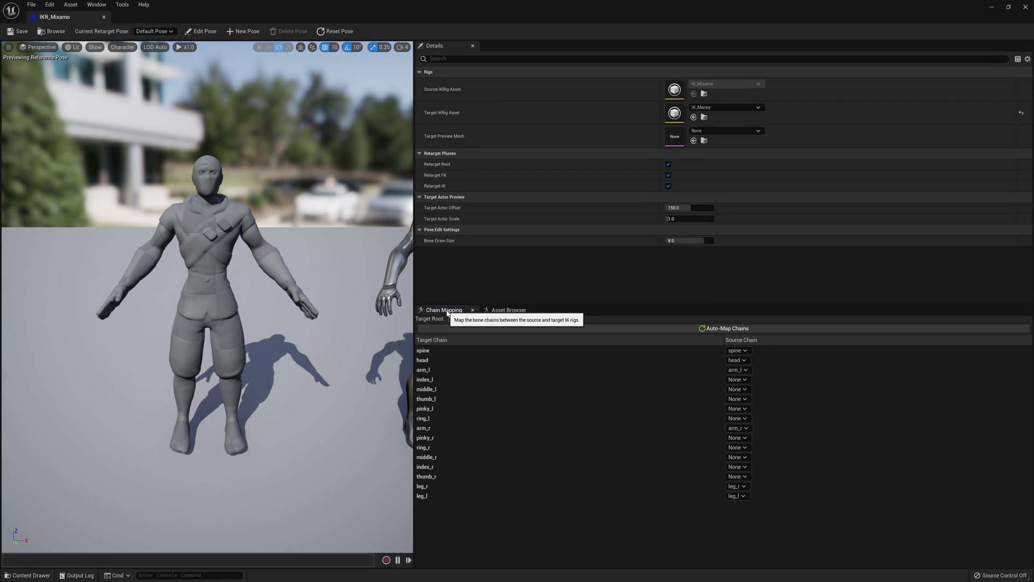
{"action": "left_click", "coordinate": [725, 329]}
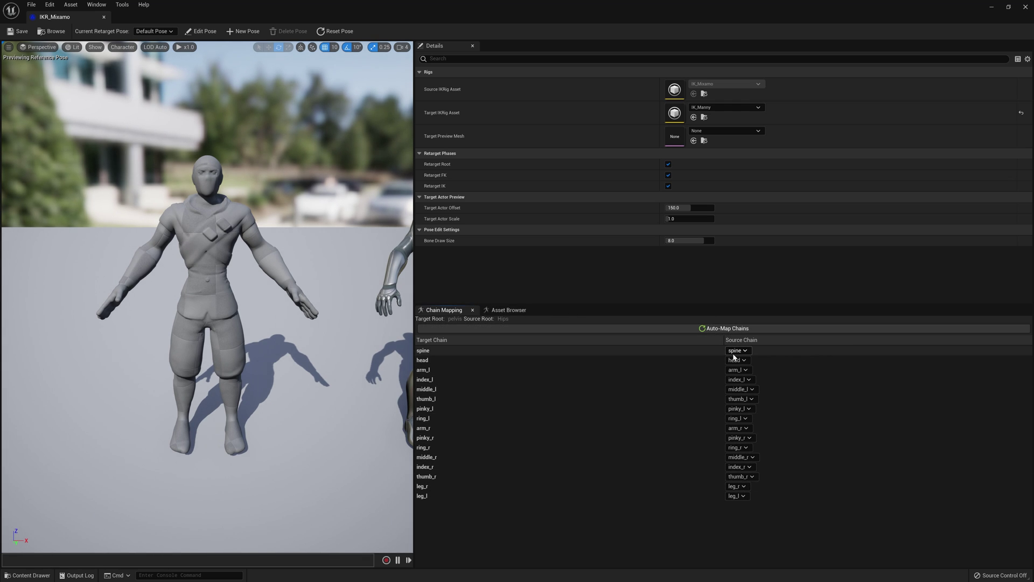
Preview Chicken_Dance_mixamo_com in the retargeter and inspect the finger motion on Manny up close beside the Ninja.
{"action": "left_click", "coordinate": [505, 311]}
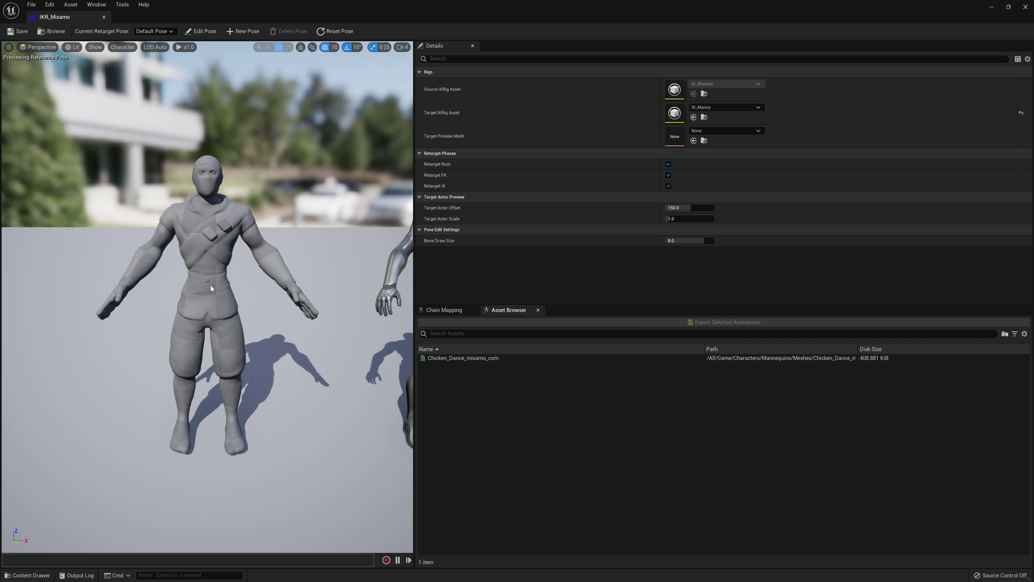
{"action": "scroll", "coordinate": [211, 288], "scroll_direction": "down", "scroll_amount": 5}
{"action": "left_click", "coordinate": [443, 358]}
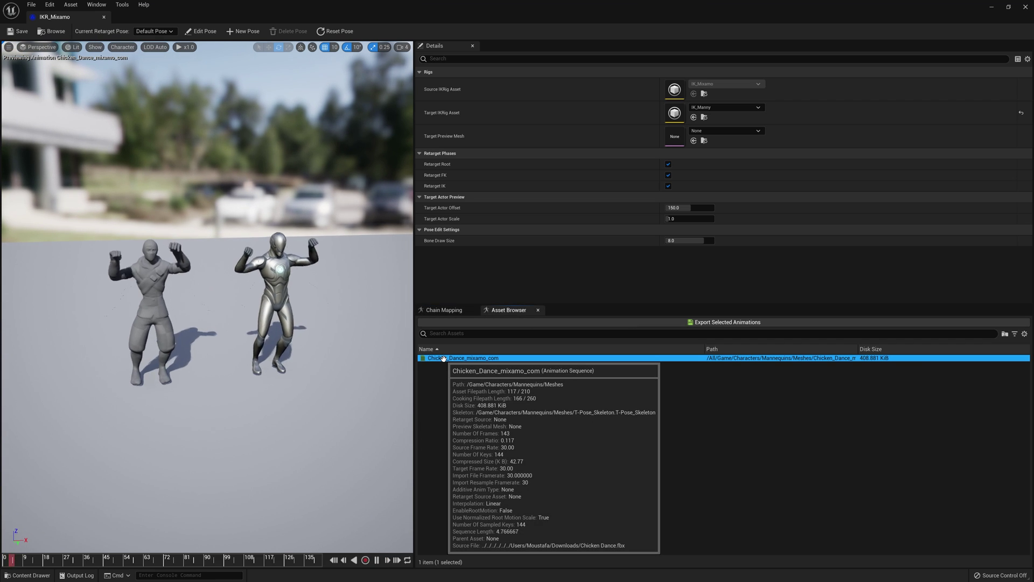
{"action": "key", "text": "d"}
{"action": "key", "text": "w"}
{"action": "right_click_drag", "start_coordinate": [291, 317], "coordinate": [284, 284]}
{"action": "key", "text": "s"}
{"action": "key", "text": "w"}
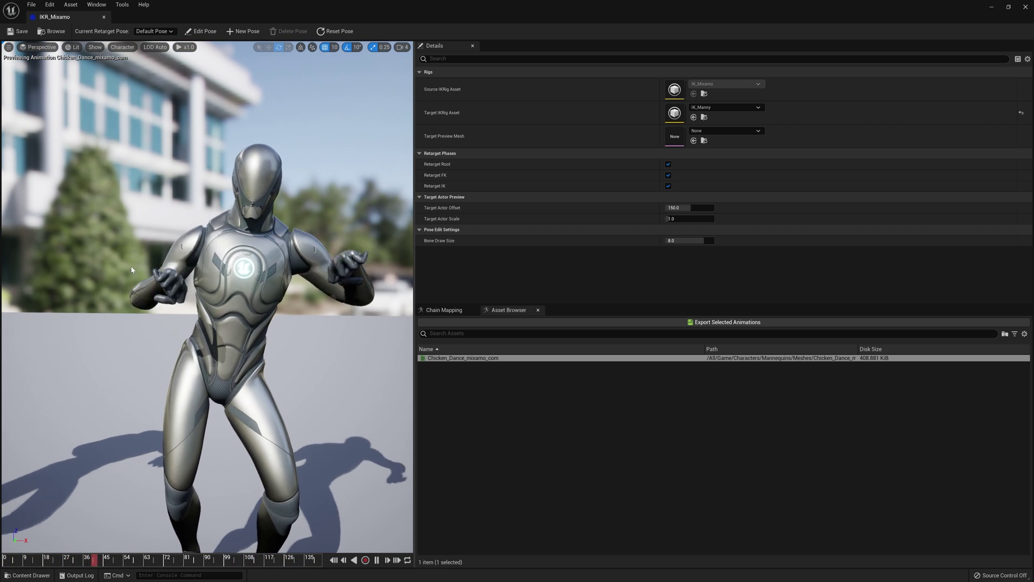
{"action": "key", "text": "s"}
{"action": "right_click_drag", "start_coordinate": [132, 270], "coordinate": [171, 290]}
{"action": "key", "text": "w"}
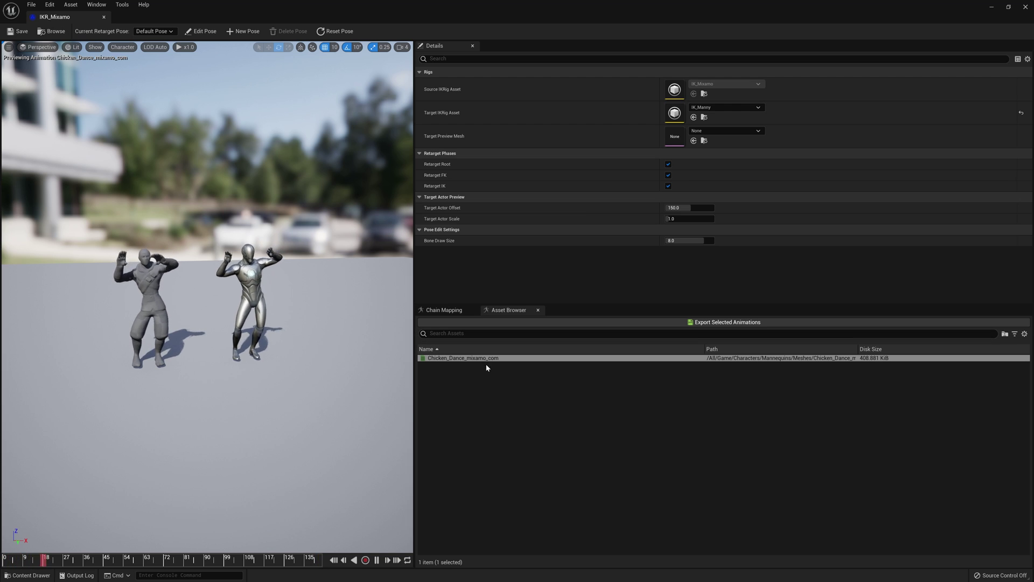
Export the selected Chicken_Dance_mixamo_com animation as a retargeted asset into the Content folder.
{"action": "mouse_move", "coordinate": [485, 358]}
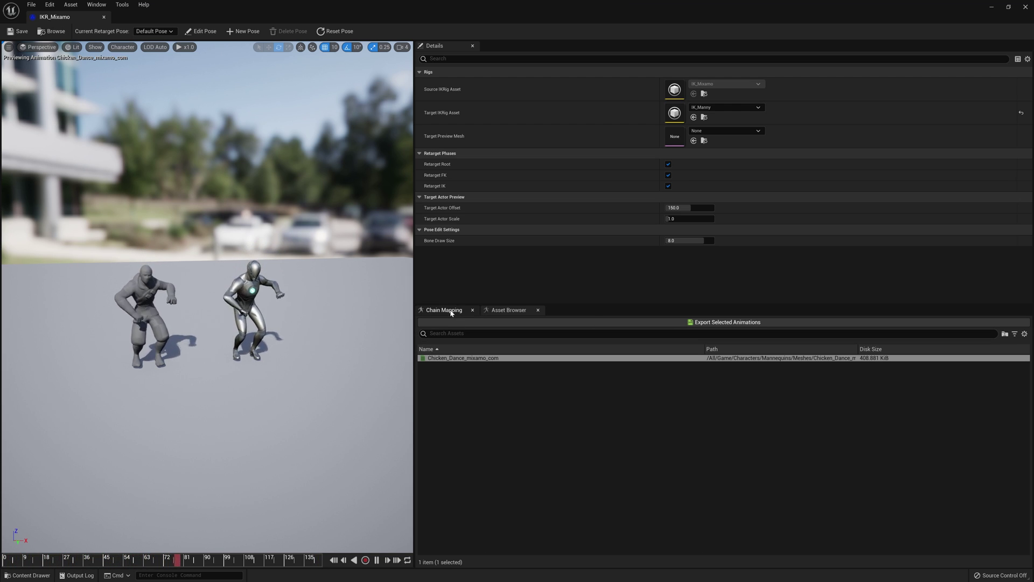
{"action": "mouse_move", "coordinate": [453, 358]}
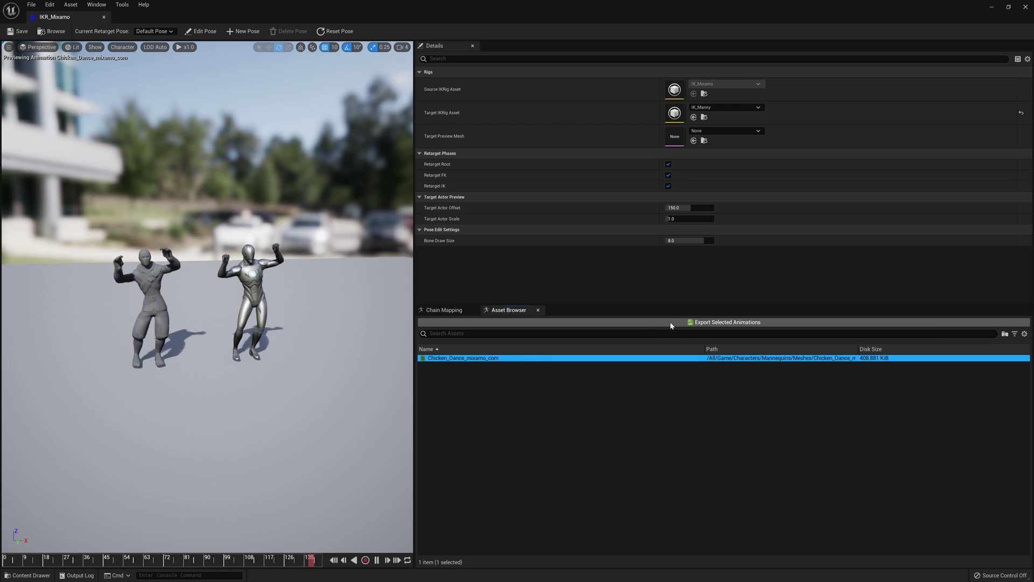
{"action": "left_click", "coordinate": [706, 323]}
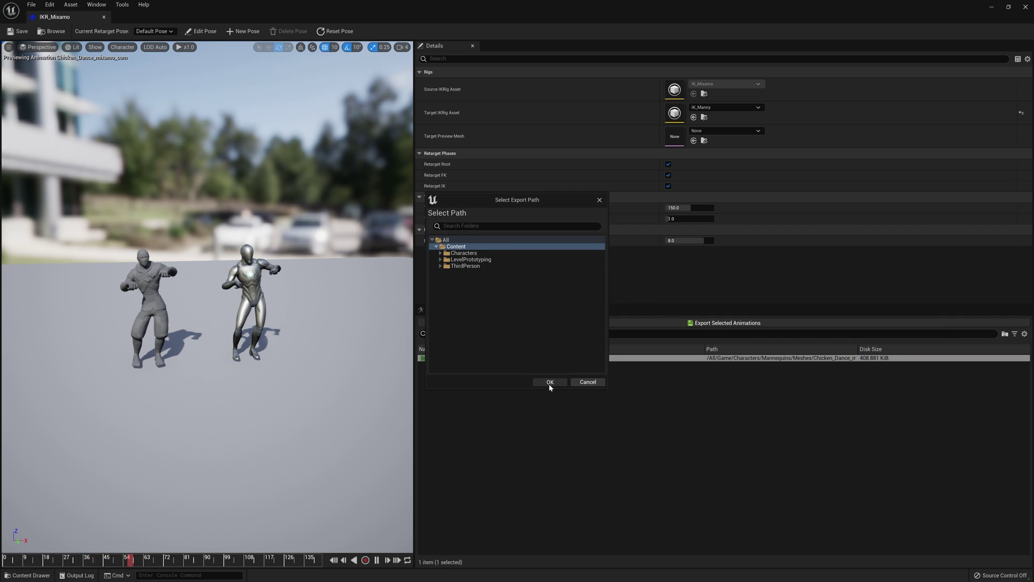
{"action": "left_click", "coordinate": [550, 382]}
Return to the level editor and open the exported Chicken_Dance_mixamo_com_Retargeted animation from the Content folder.
{"action": "left_click", "coordinate": [990, 8]}
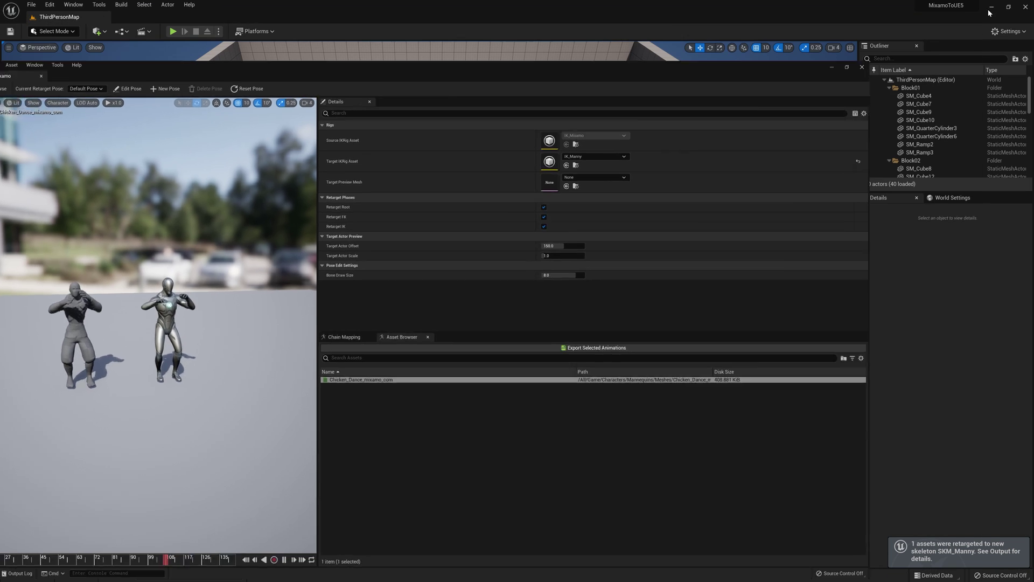
{"action": "mouse_move", "coordinate": [384, 462]}
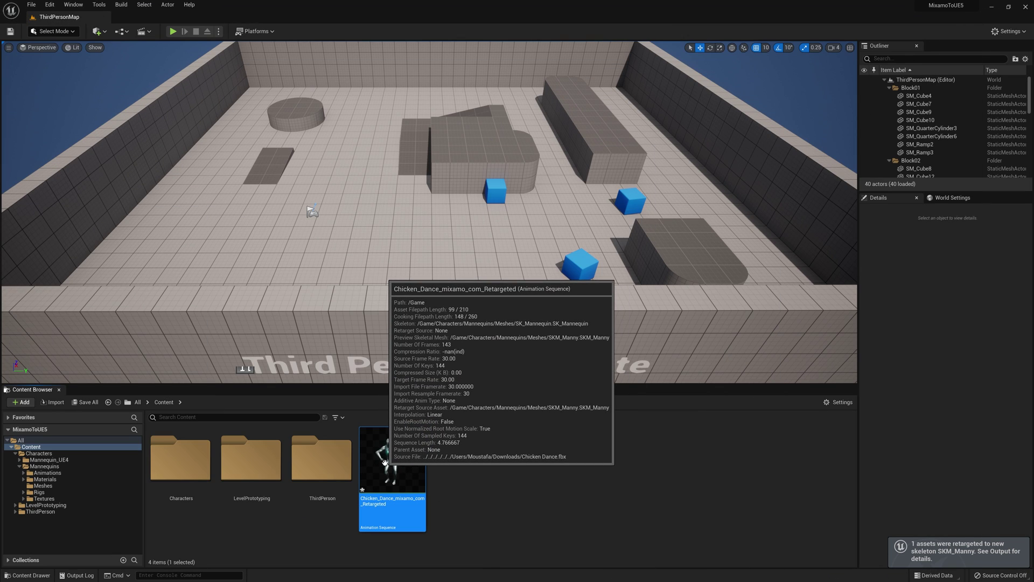
{"action": "double_click", "coordinate": [384, 462]}
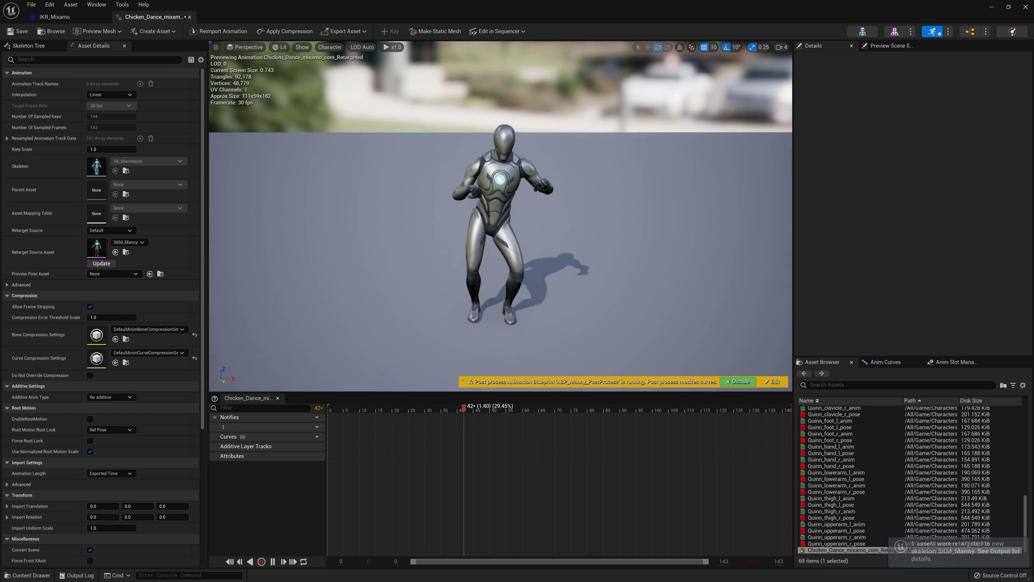